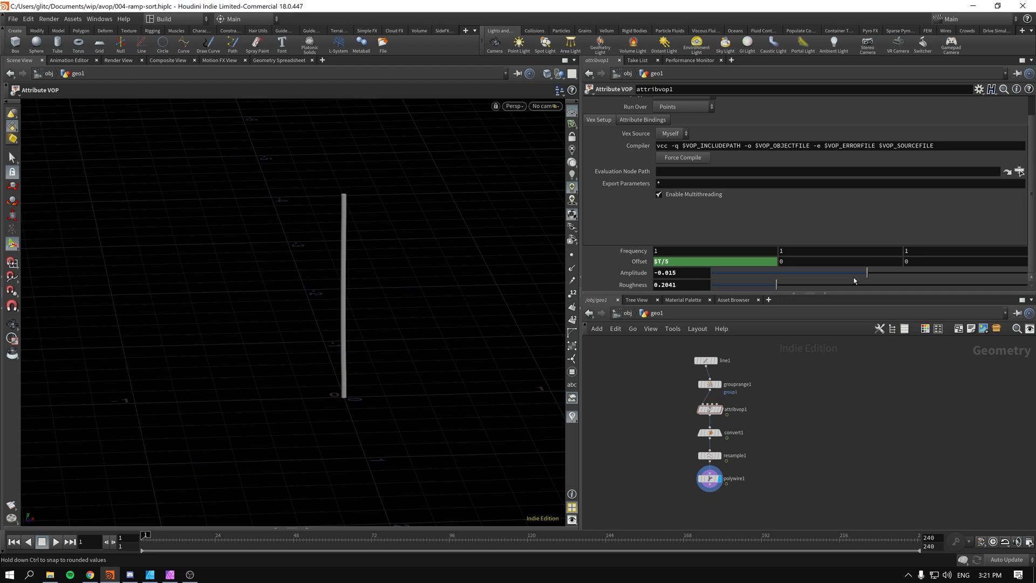
# Raise the noise amplitude to 0.232 and bypass the convert1 and resample1 nodes.
pyautogui.moveTo(870, 273); pyautogui.dragTo(907, 278)
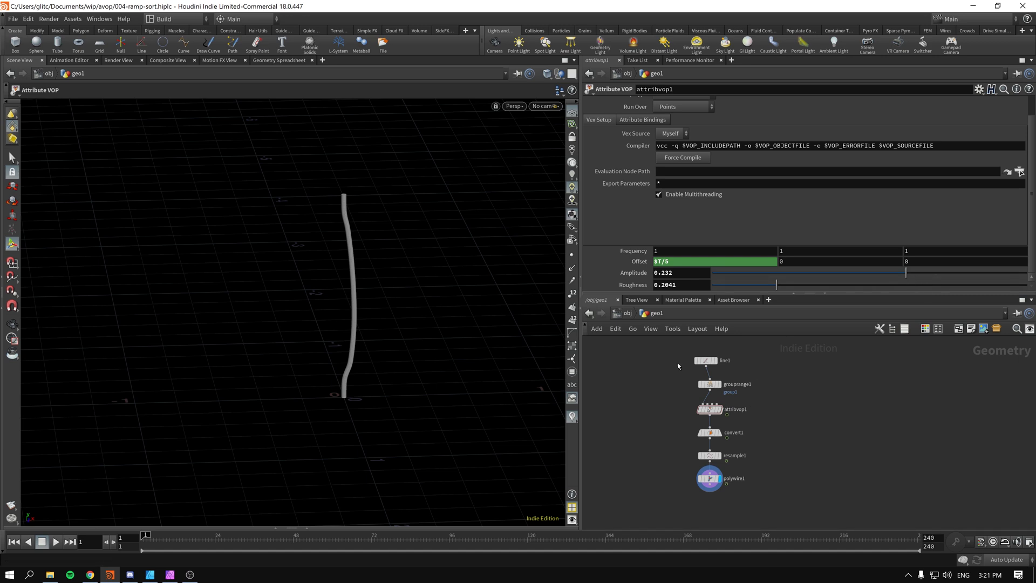
pyautogui.click(700, 432)
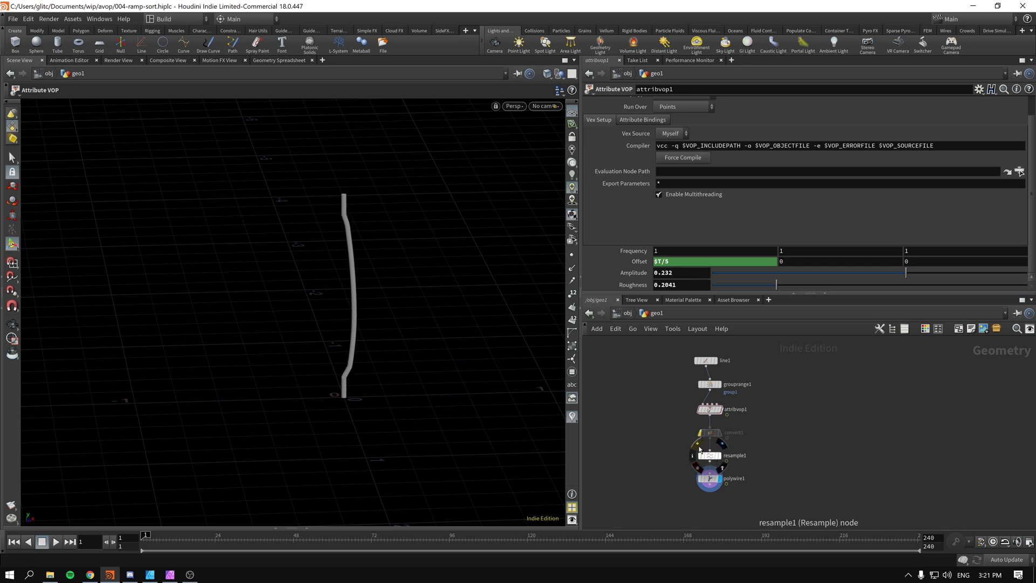
pyautogui.click(700, 448)
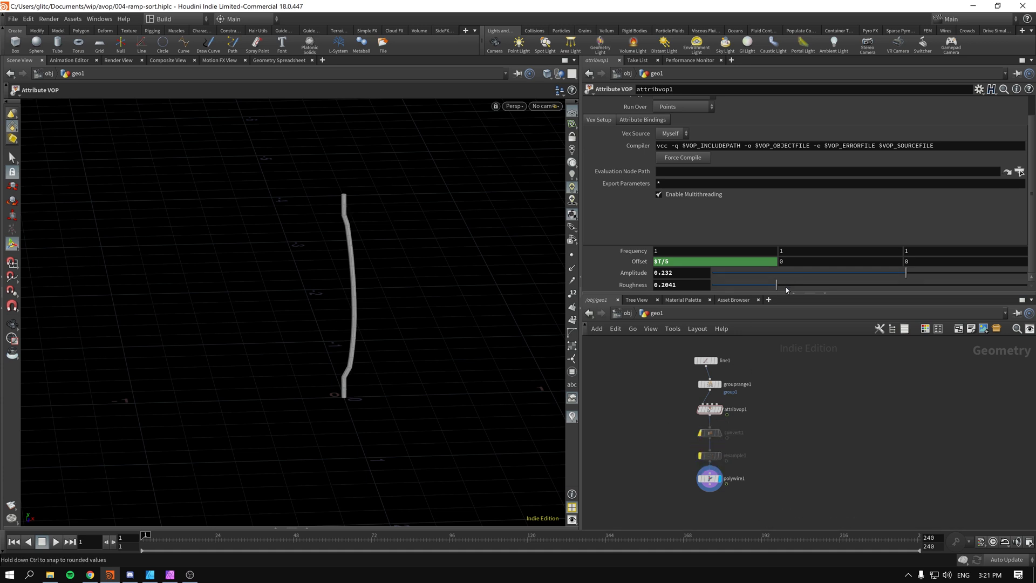
# Raise noise roughness to 0.7564, then play the animation and orbit to watch the wire move.
pyautogui.moveTo(786, 287); pyautogui.dragTo(992, 280)
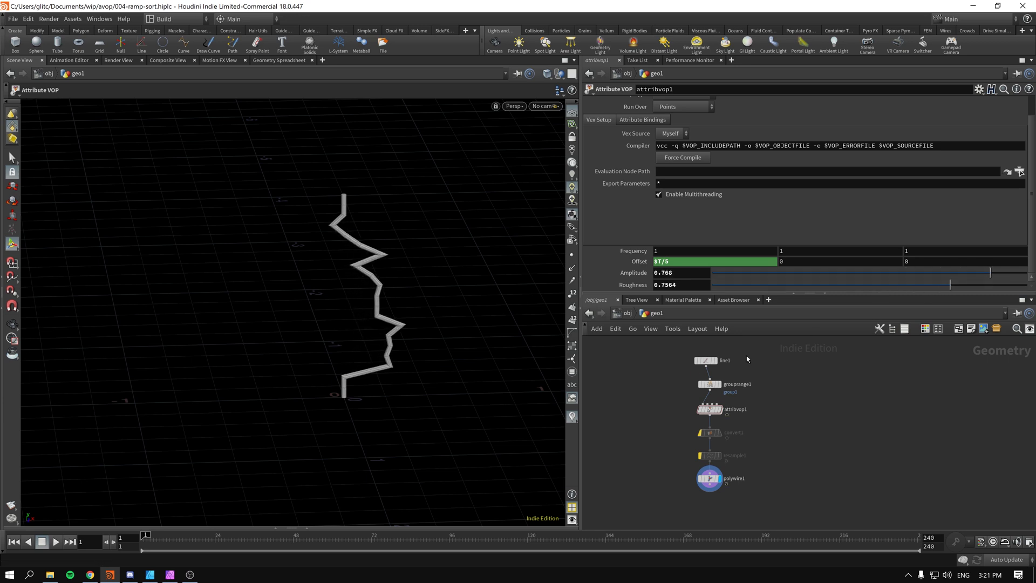
pyautogui.click(56, 541)
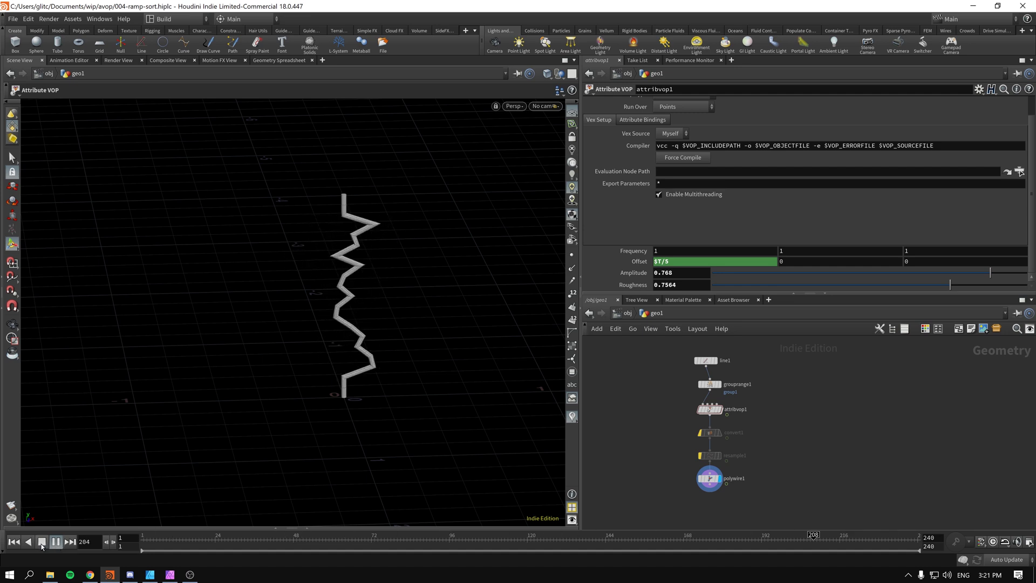
pyautogui.press('Escape')
pyautogui.moveTo(346, 404)
pyautogui.mouseDown()
pyautogui.moveTo(310, 419)
pyautogui.moveTo(224, 419)
pyautogui.moveTo(491, 395)
pyautogui.moveTo(342, 412)
pyautogui.mouseUp()
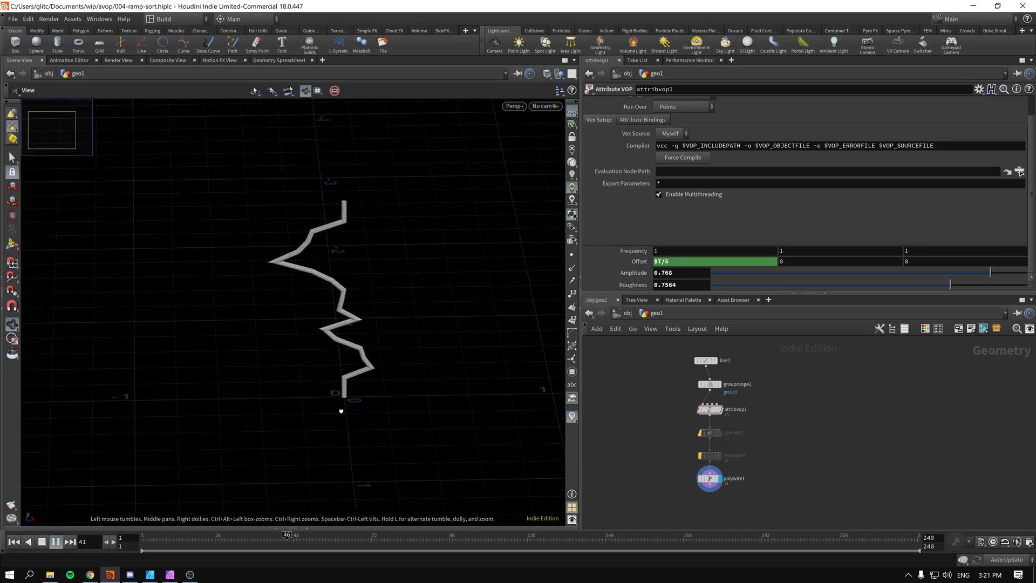
pyautogui.press('Return')
pyautogui.click(41, 541)
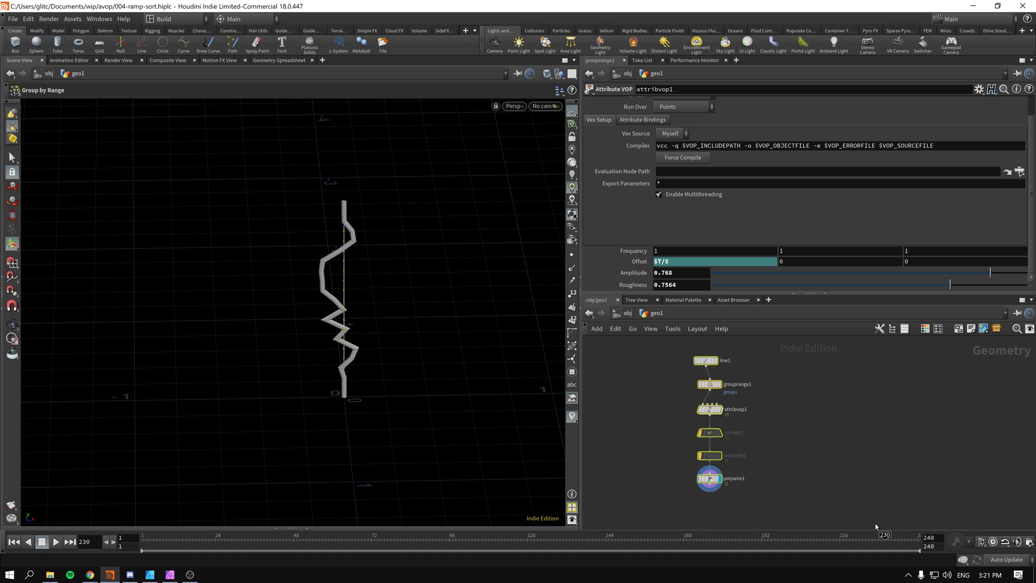
# Delete the network's nodes and the old geo1 object, then place a new Geometry node.
pyautogui.press('Delete')
pyautogui.click(621, 313)
pyautogui.press('Delete')
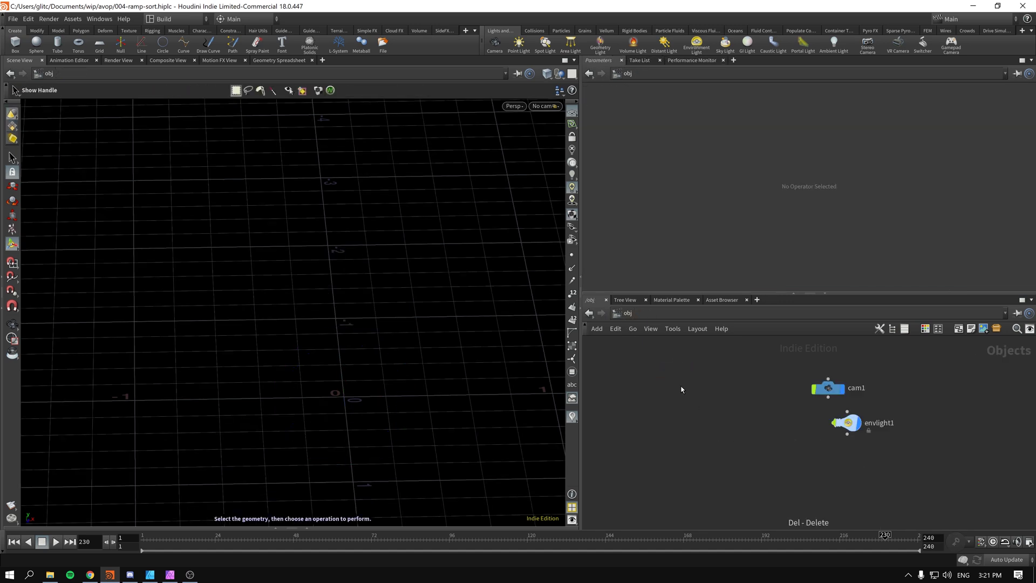
pyautogui.press('Tab')
pyautogui.write('geo')
pyautogui.press('Return')
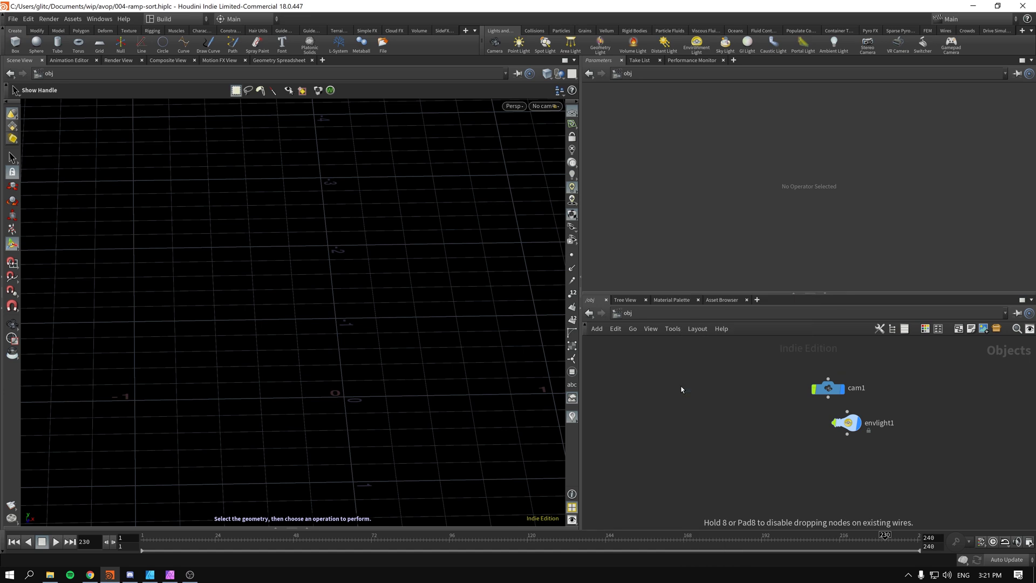
pyautogui.click(681, 389)
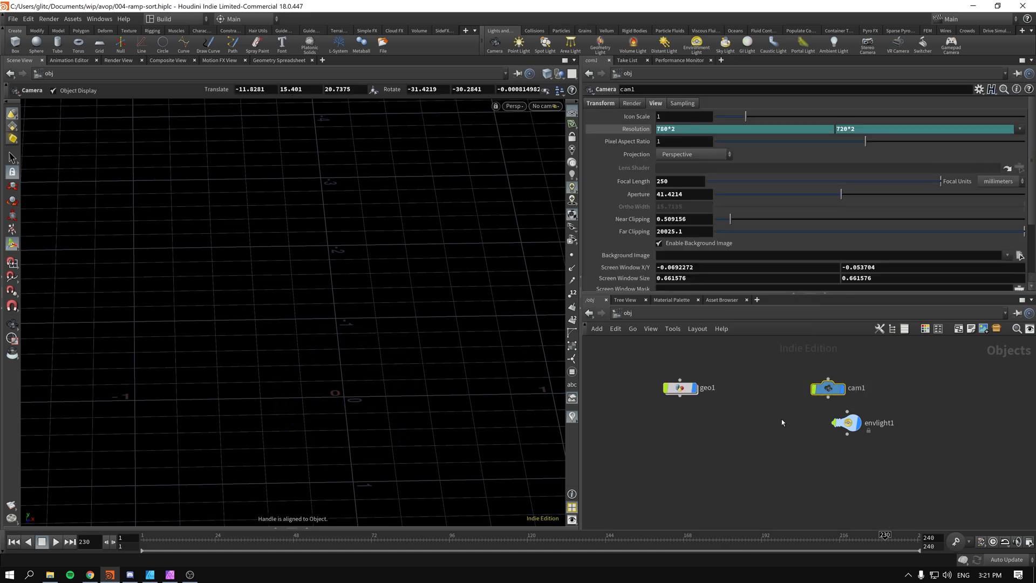
# Enter the new geo1 and open, then close, the viewport Display Options.
pyautogui.click(849, 428)
pyautogui.click(680, 387)
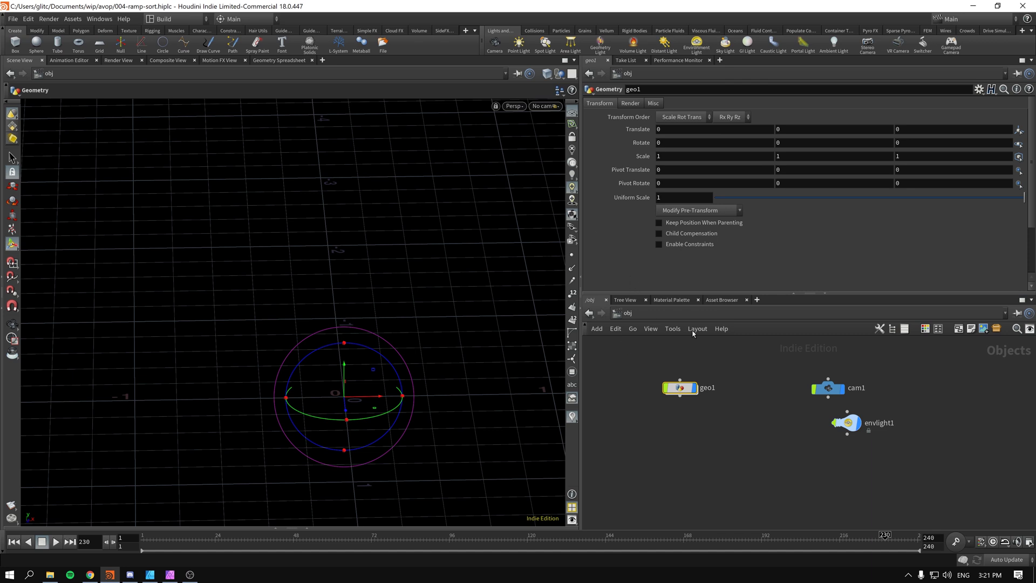
pyautogui.press('Return')
pyautogui.press('d')
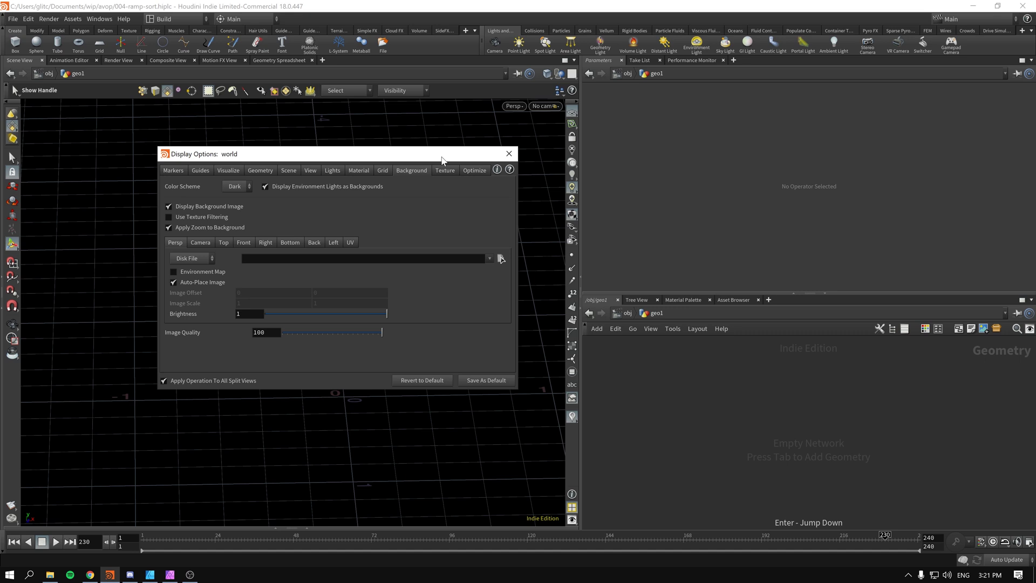
pyautogui.click(509, 154)
pyautogui.press('d')
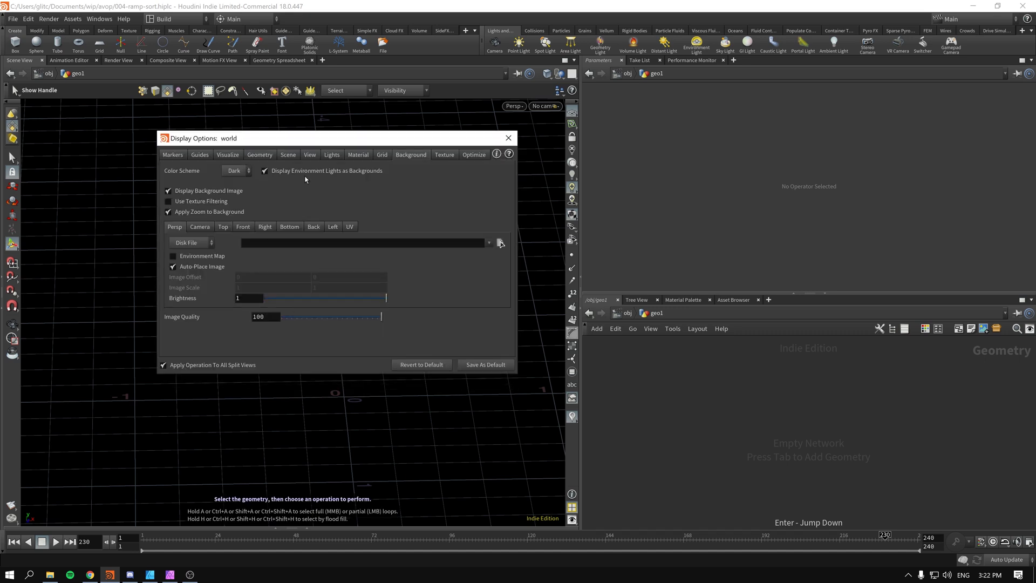
pyautogui.moveTo(299, 138); pyautogui.dragTo(324, 144)
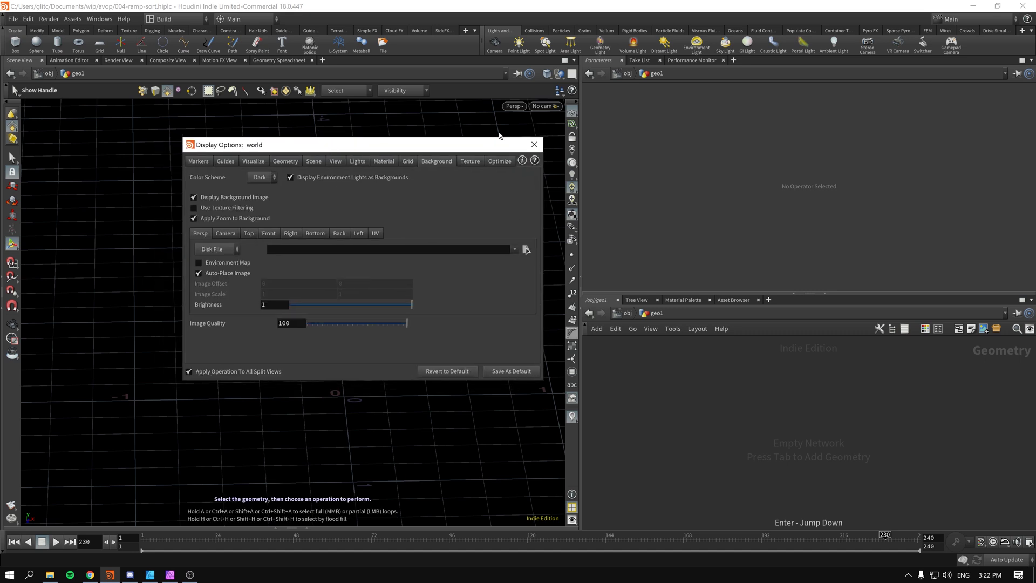
pyautogui.click(534, 144)
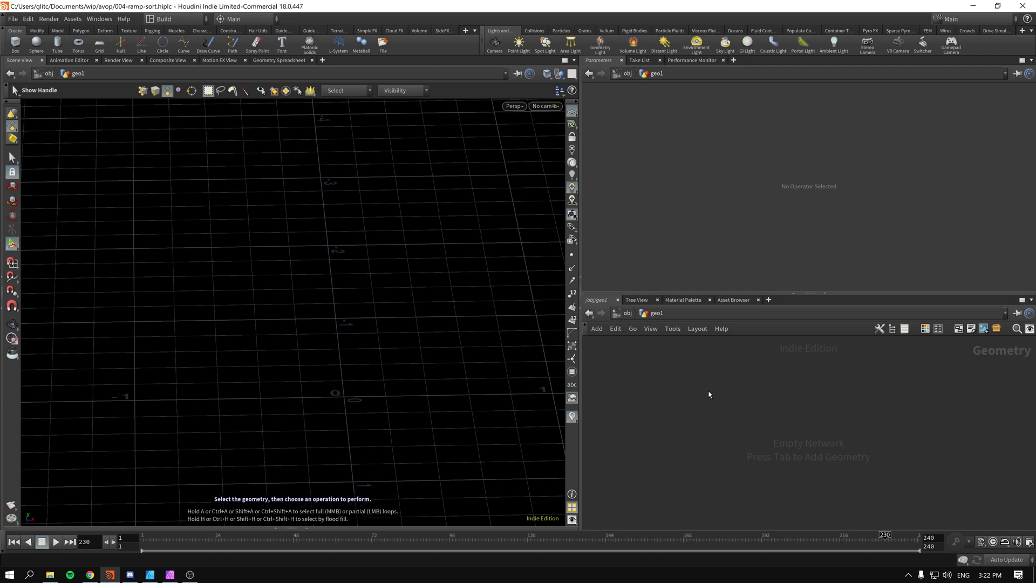
# Add a Line node with 20 points and show point markers in the viewport.
pyautogui.press('Tab')
pyautogui.write('line')
pyautogui.press('Return')
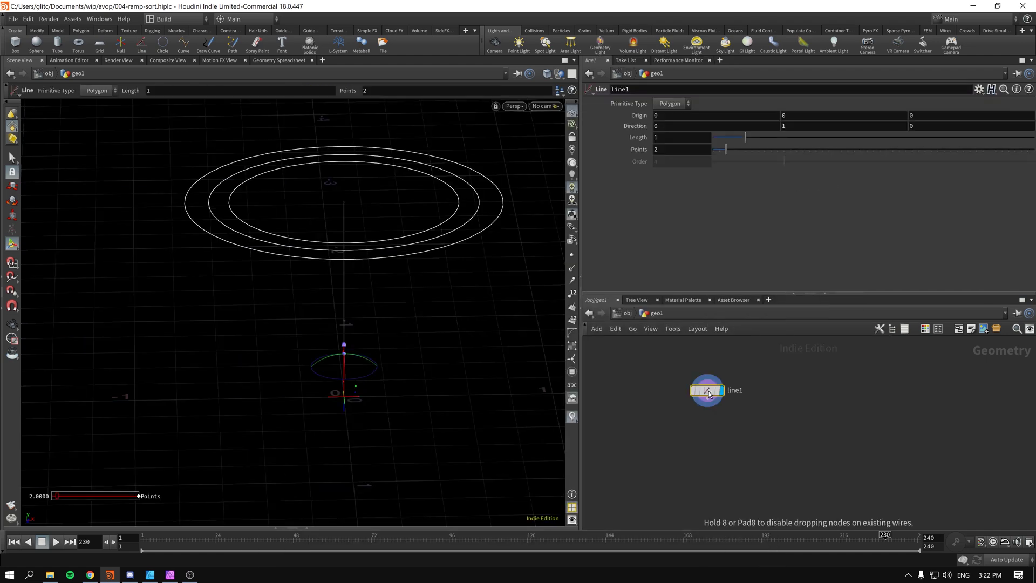
pyautogui.click(571, 255)
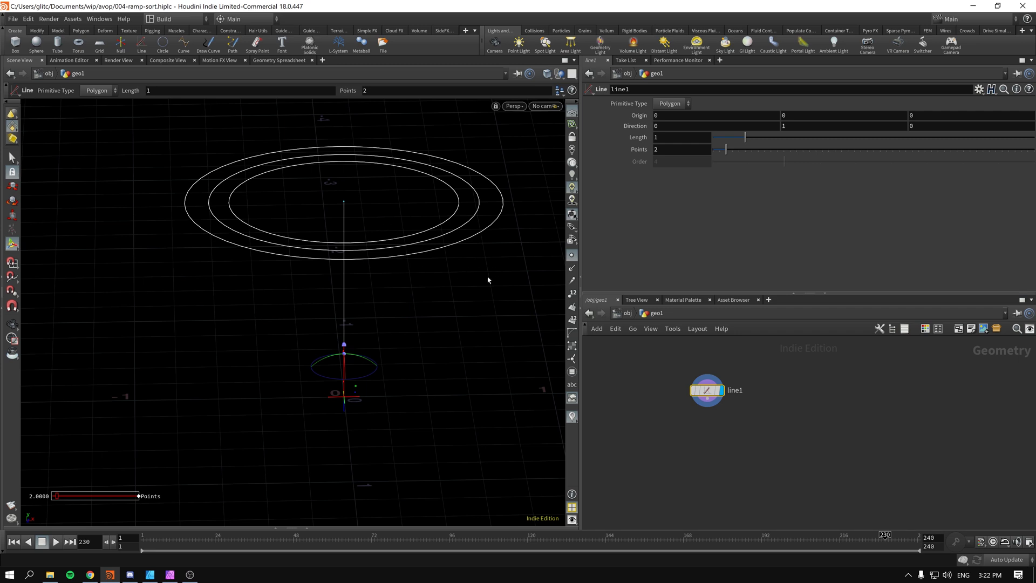
pyautogui.moveTo(753, 151); pyautogui.dragTo(917, 157)
pyautogui.moveTo(850, 155); pyautogui.dragTo(841, 154)
# Add an Attribute VOP below line1, keeping Run Over set to Points.
pyautogui.press('Tab')
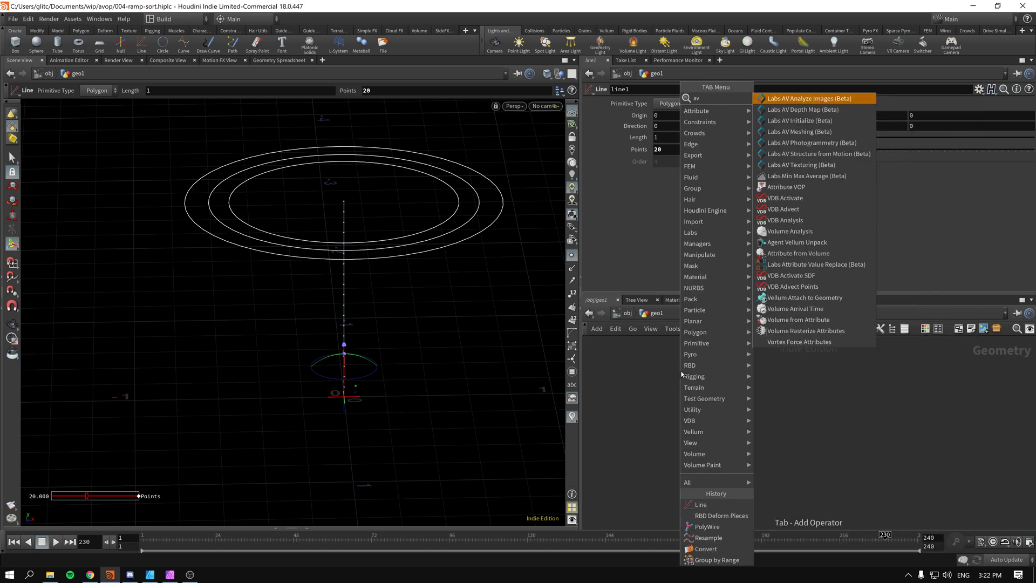
pyautogui.press('Return')
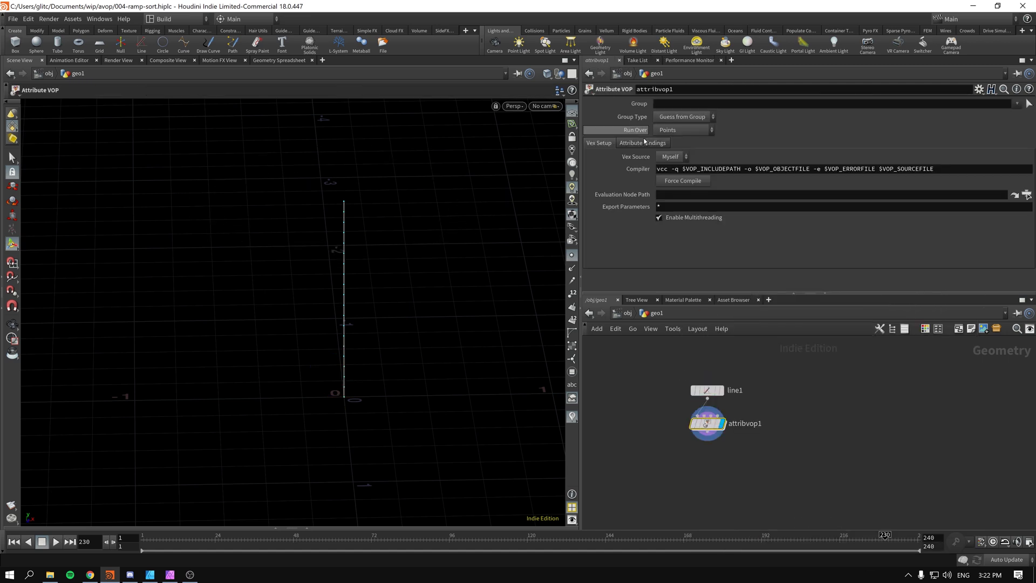
pyautogui.click(696, 131)
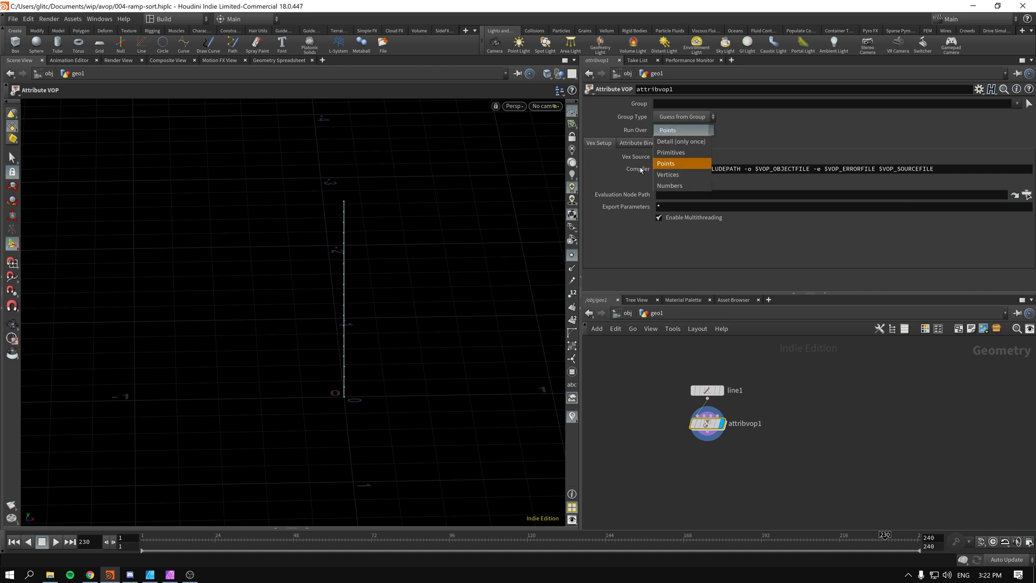
pyautogui.click(665, 163)
pyautogui.moveTo(709, 430)
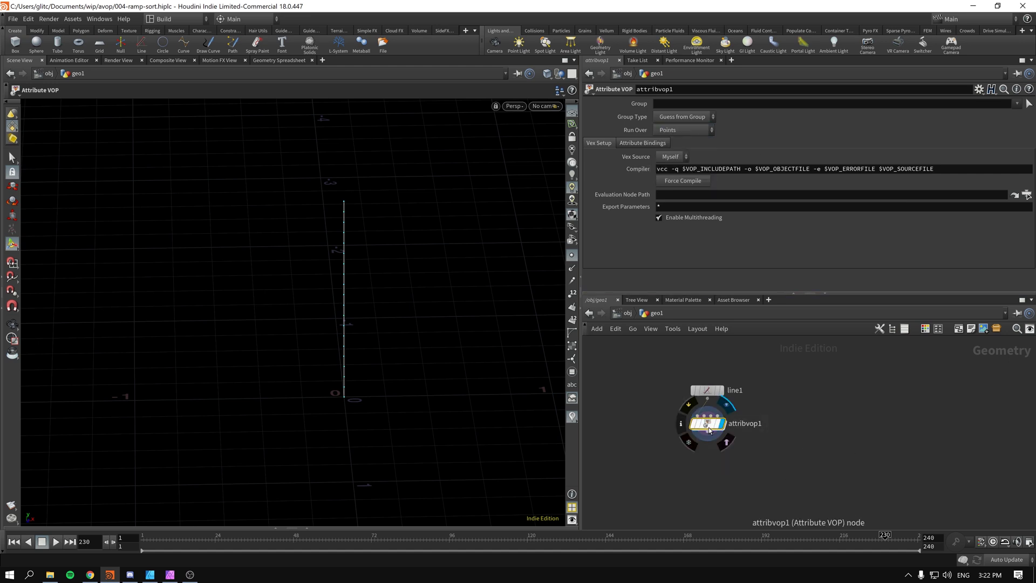
pyautogui.moveTo(709, 429); pyautogui.dragTo(708, 461)
# Add a PolyWire node below attribvop1 with 10 divisions.
pyautogui.press('Tab')
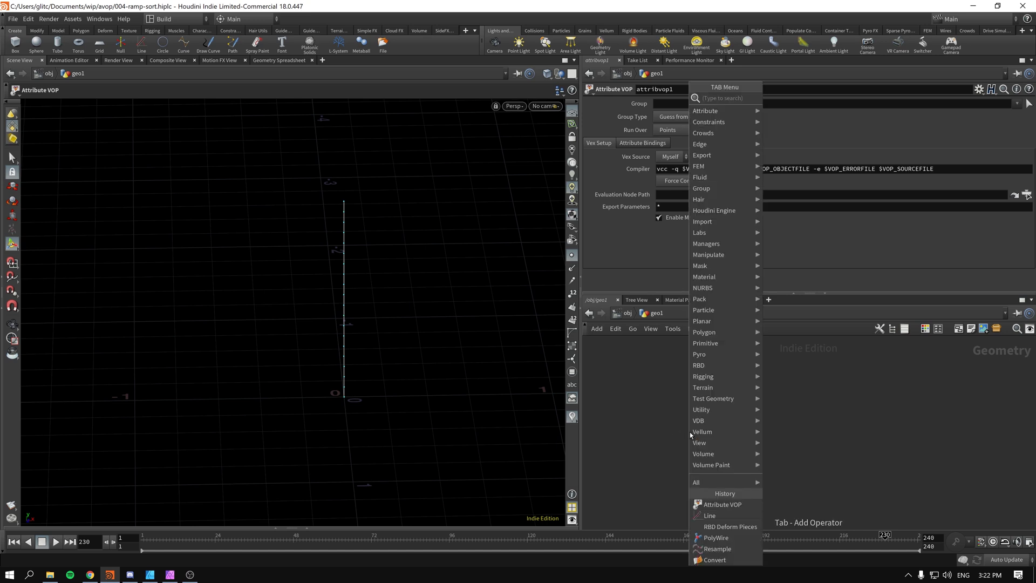
pyautogui.write('polywire')
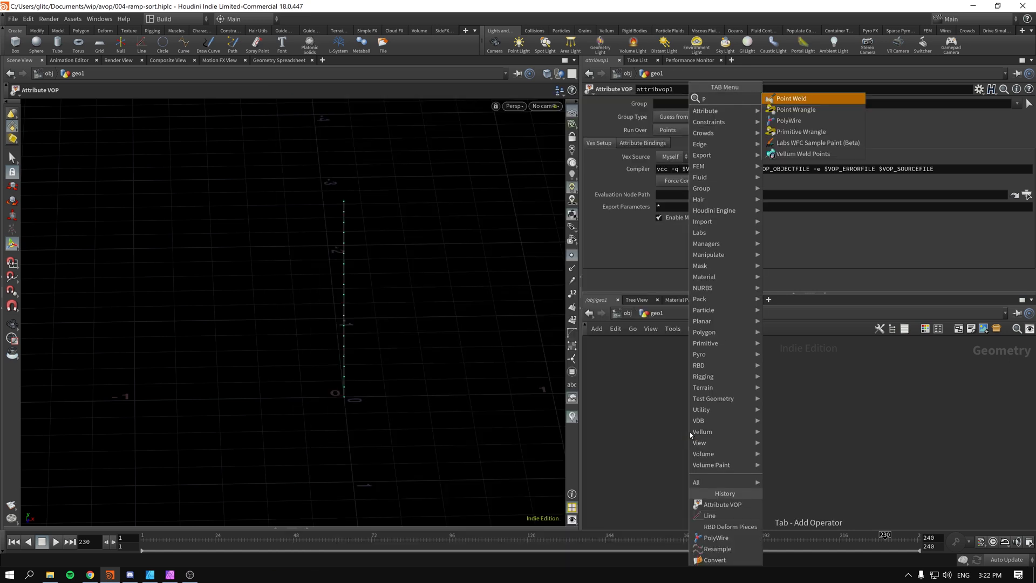
pyautogui.press('Return')
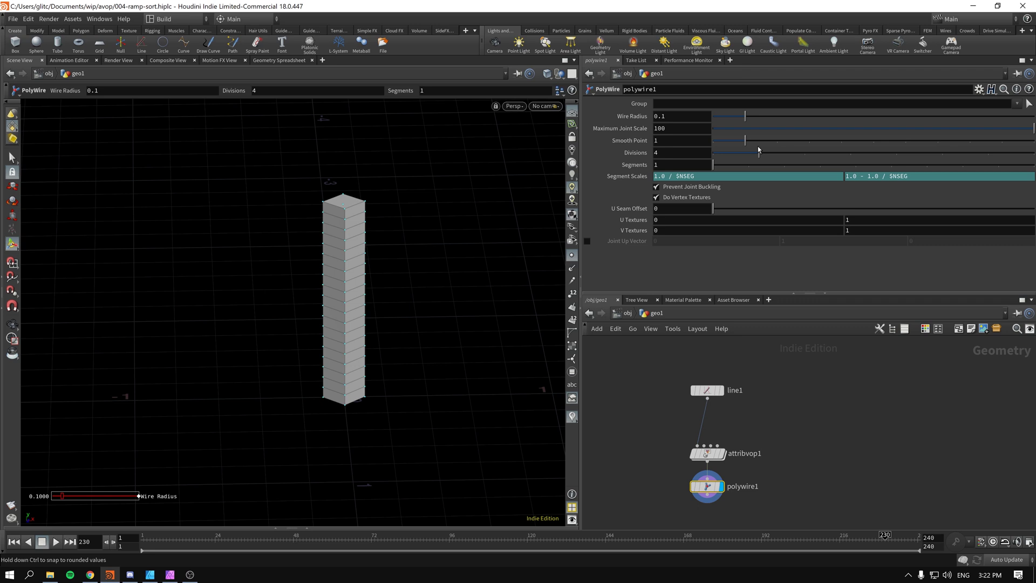
pyautogui.moveTo(757, 151); pyautogui.dragTo(1030, 153)
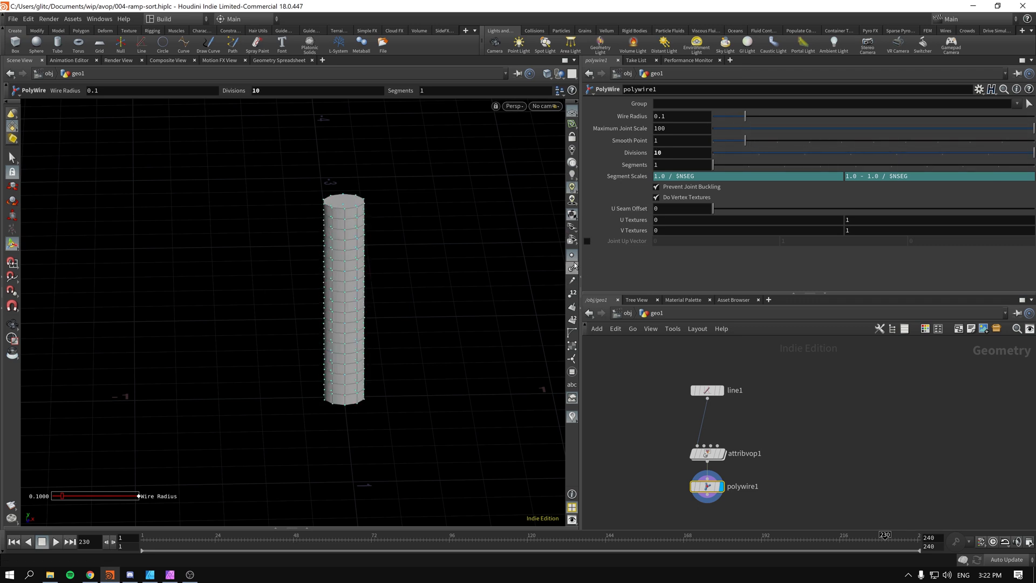
# Arrange polywire1 neatly below attribvop1 and select attribvop1.
pyautogui.click(707, 454)
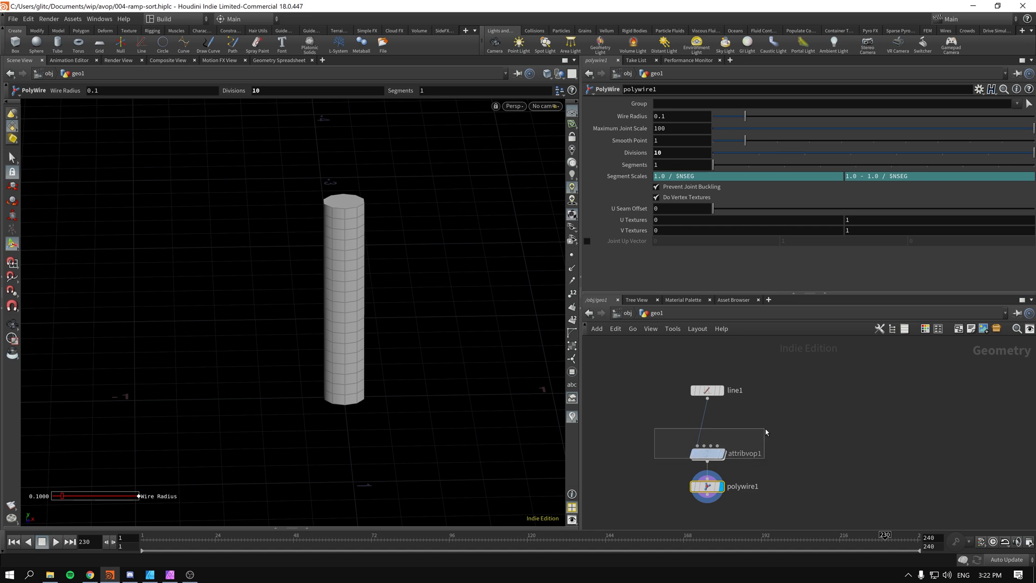
pyautogui.click(707, 389)
pyautogui.click(707, 486)
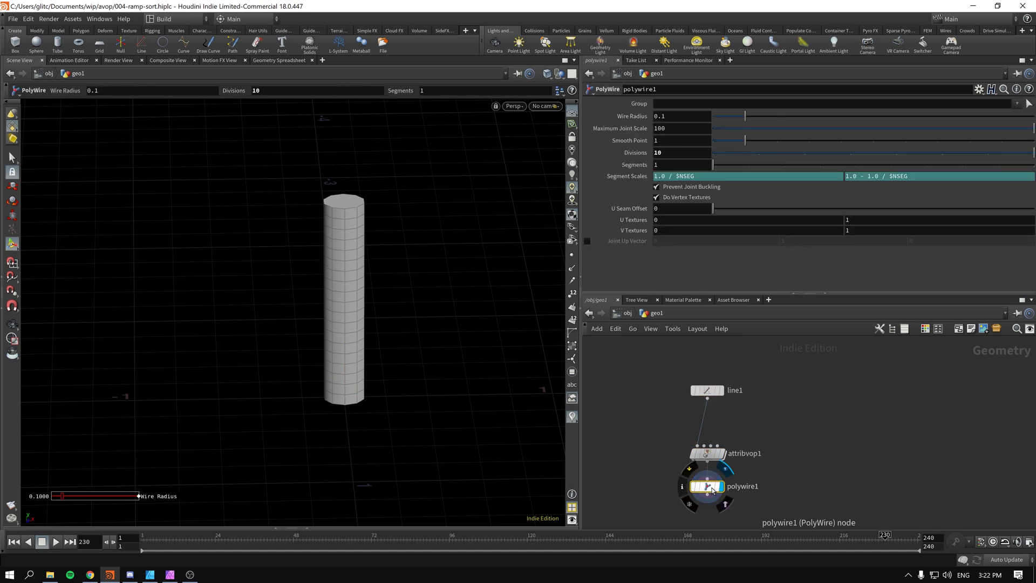
pyautogui.moveTo(707, 487); pyautogui.dragTo(702, 503)
pyautogui.moveTo(712, 510); pyautogui.dragTo(701, 465, button='middle')
pyautogui.moveTo(701, 465); pyautogui.dragTo(705, 475)
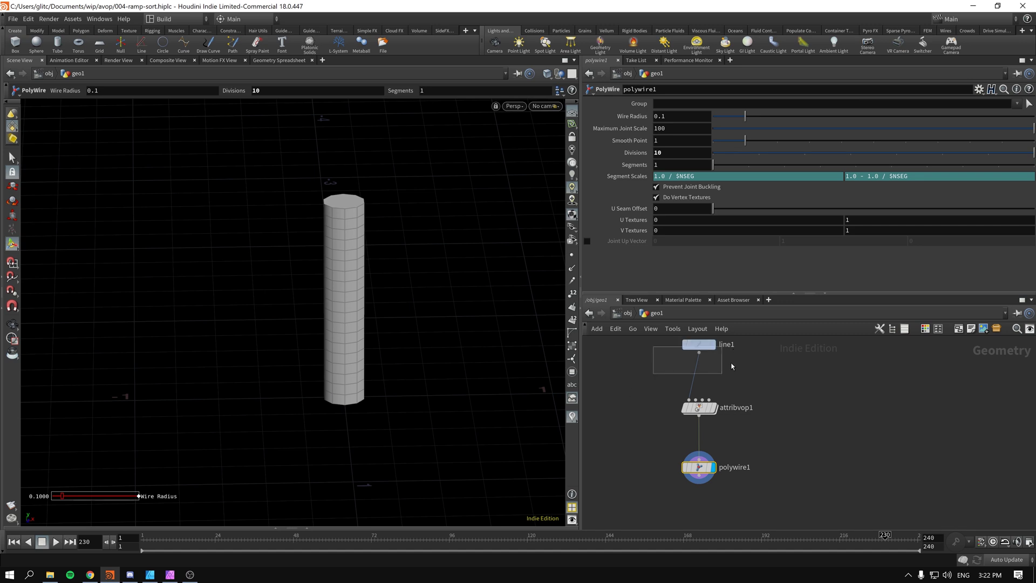
pyautogui.click(700, 413)
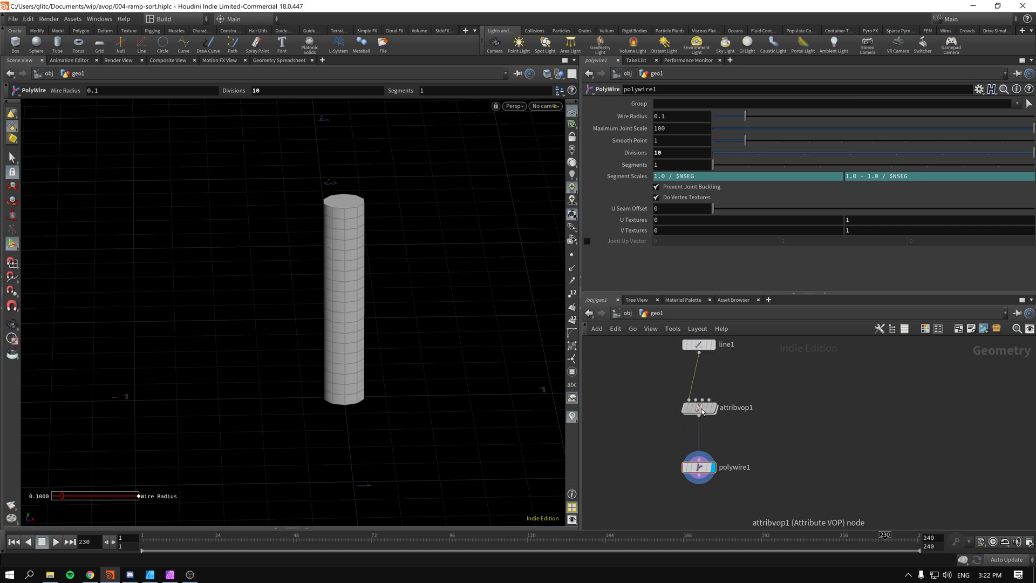
pyautogui.click(713, 410)
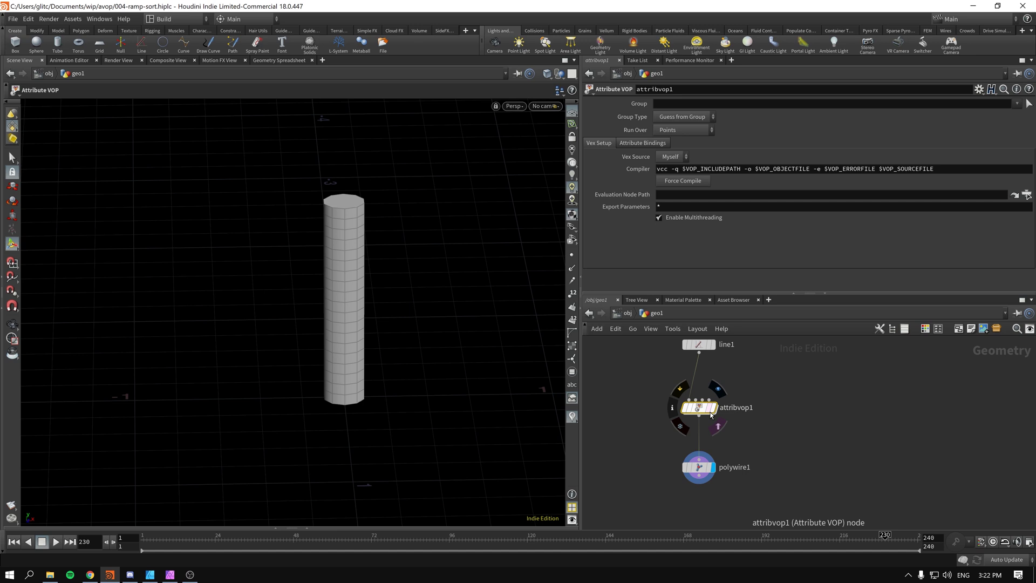
# Inside attribvop1, wire geometryvopglobal1's P directly into geometryvopoutput1's P input.
pyautogui.doubleClick(699, 406)
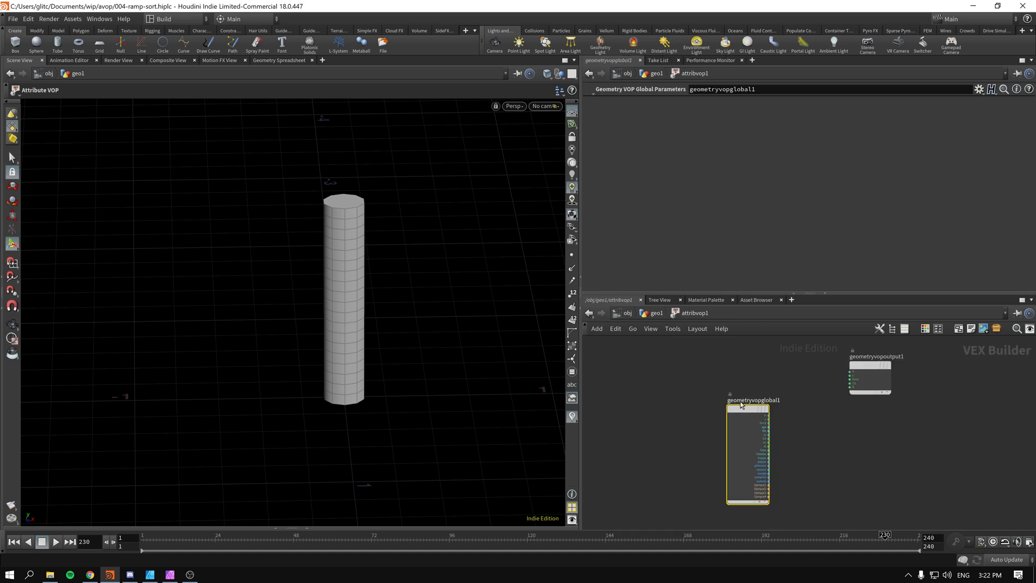
pyautogui.moveTo(868, 368); pyautogui.dragTo(839, 364)
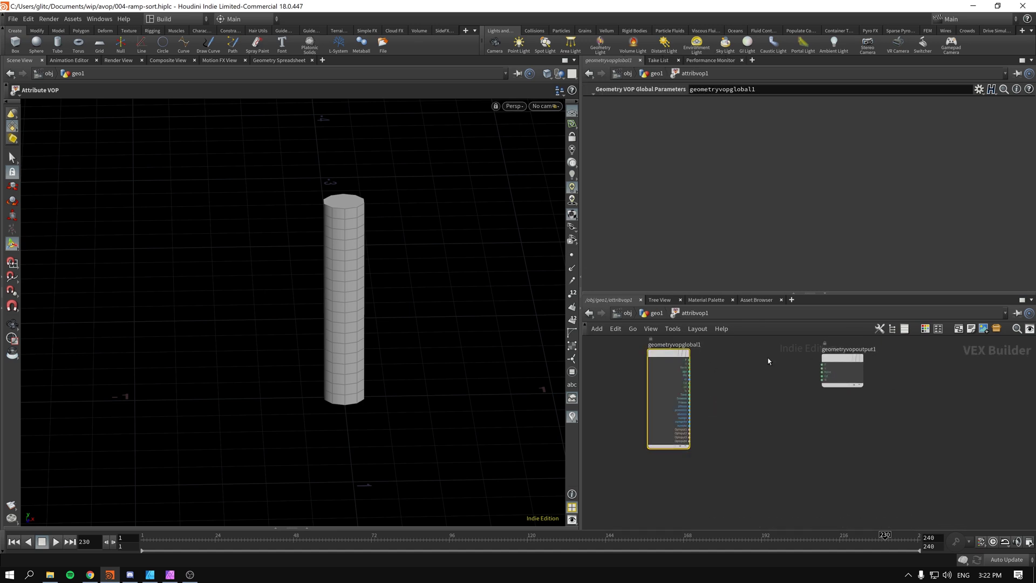
pyautogui.scroll(2, 726, 396)
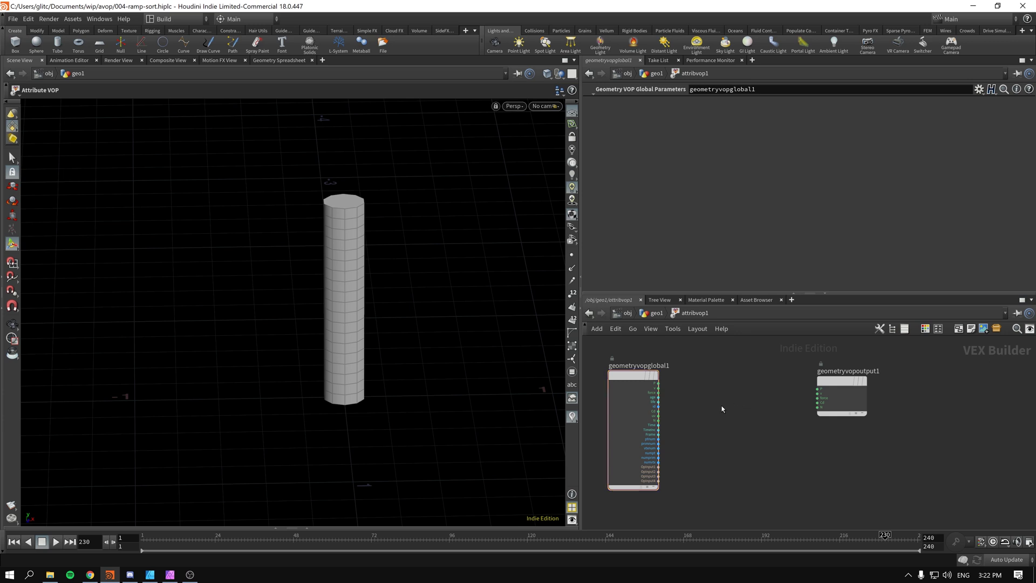
pyautogui.scroll(2, 722, 409)
pyautogui.moveTo(630, 374); pyautogui.dragTo(884, 372)
pyautogui.scroll(-1, 809, 407)
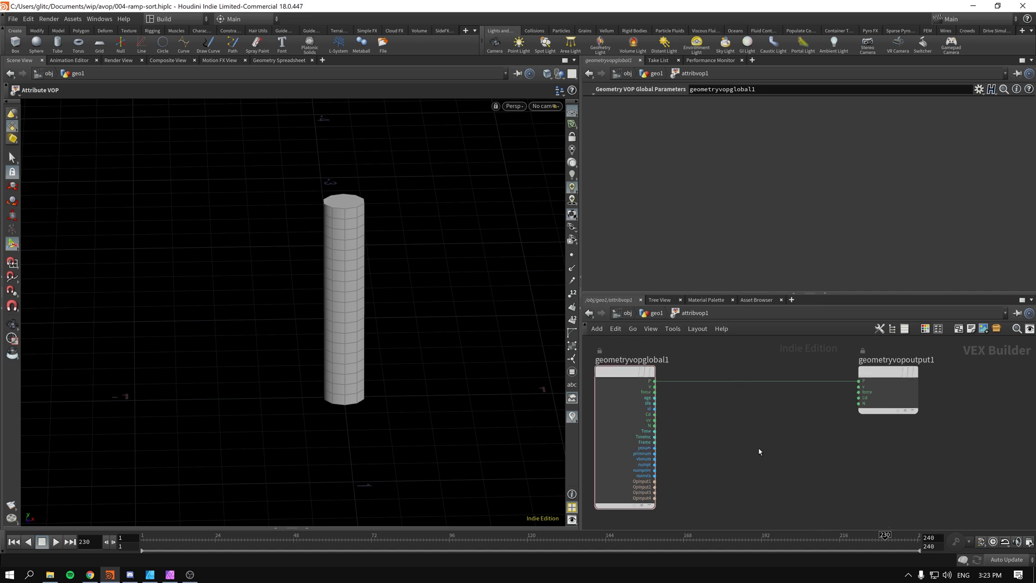
pyautogui.press('Tab')
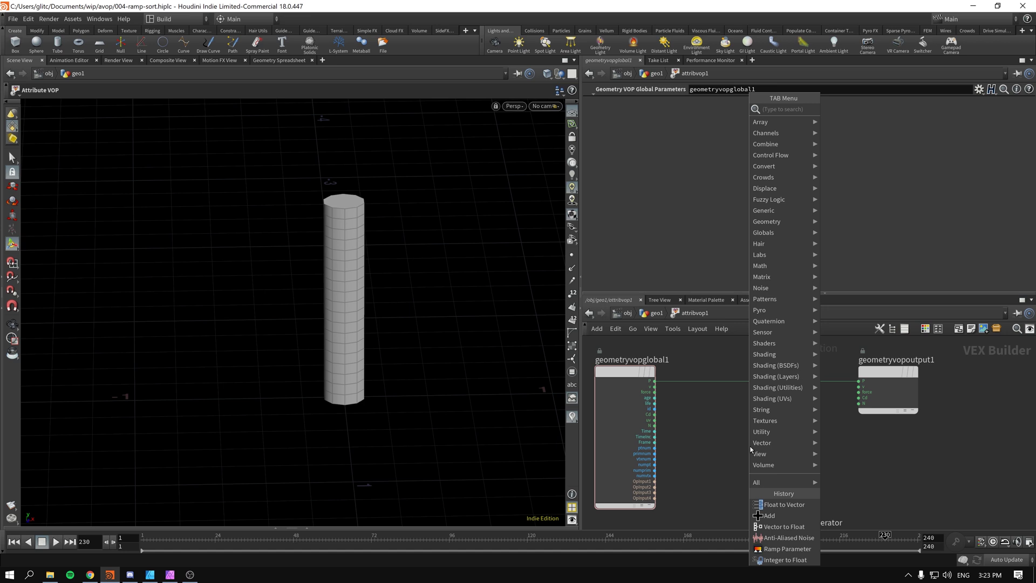
pyautogui.write('no')
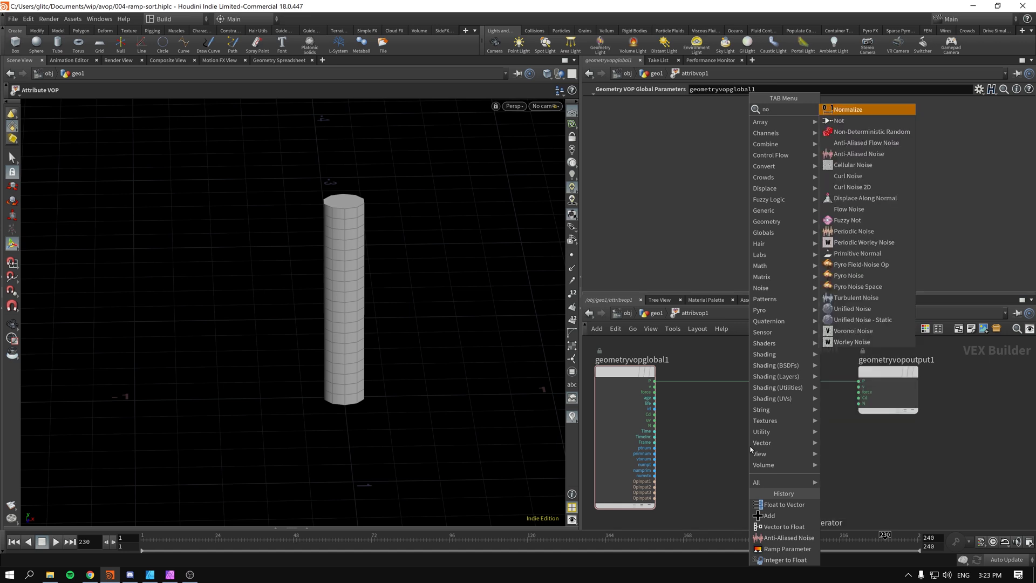
pyautogui.write('is')
# Add an Anti-Aliased Noise node and an Add node to the VOP network.
pyautogui.press('Down')
pyautogui.press('Return')
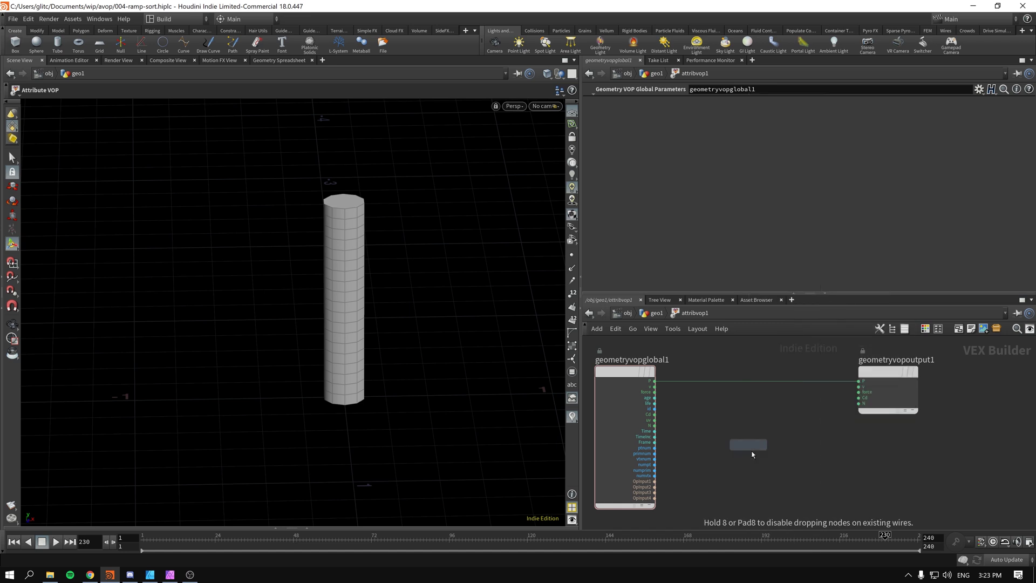
pyautogui.click(749, 449)
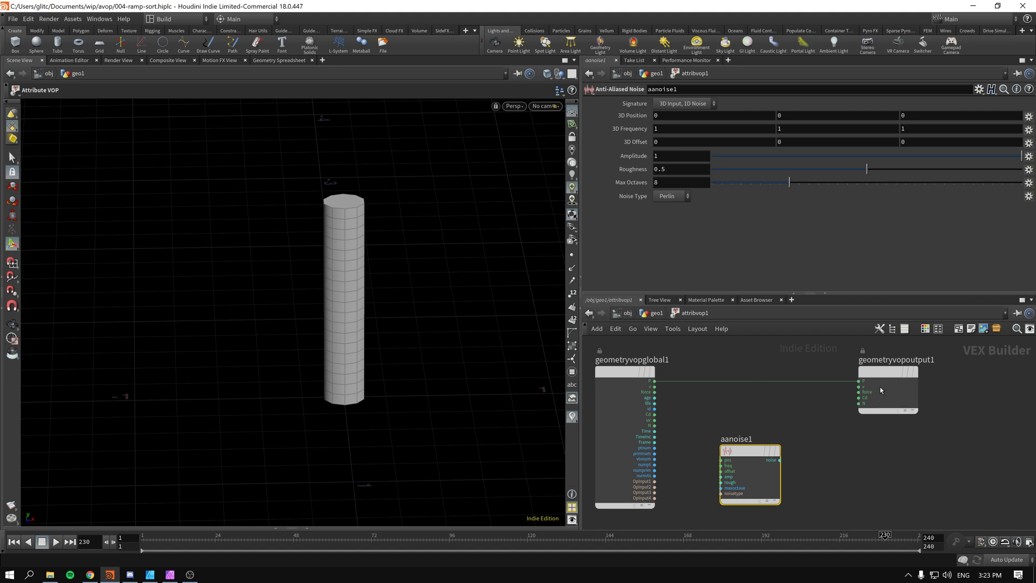
pyautogui.moveTo(881, 390); pyautogui.dragTo(960, 390)
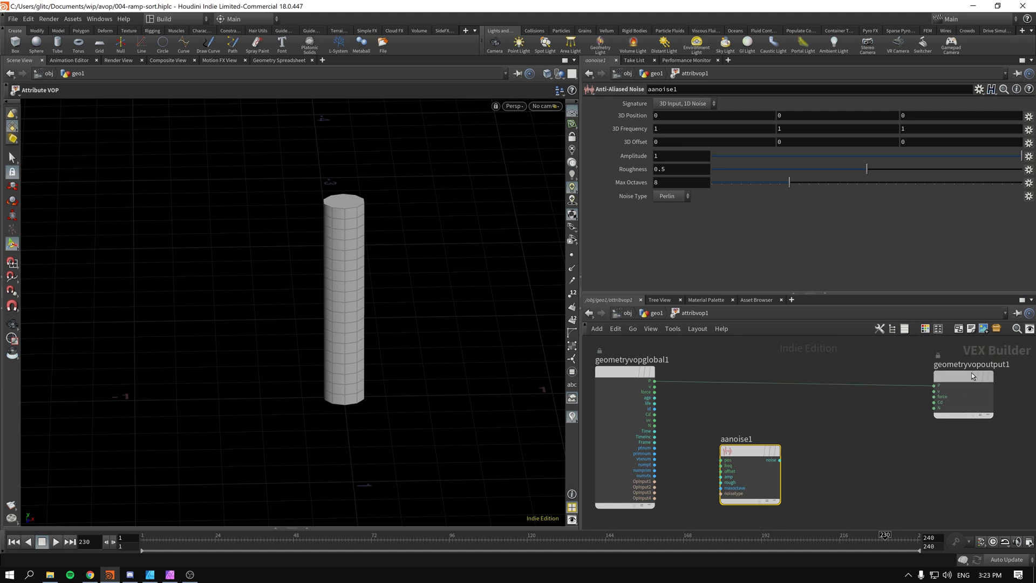
pyautogui.click(834, 415)
pyautogui.press('Tab')
pyautogui.write('ad')
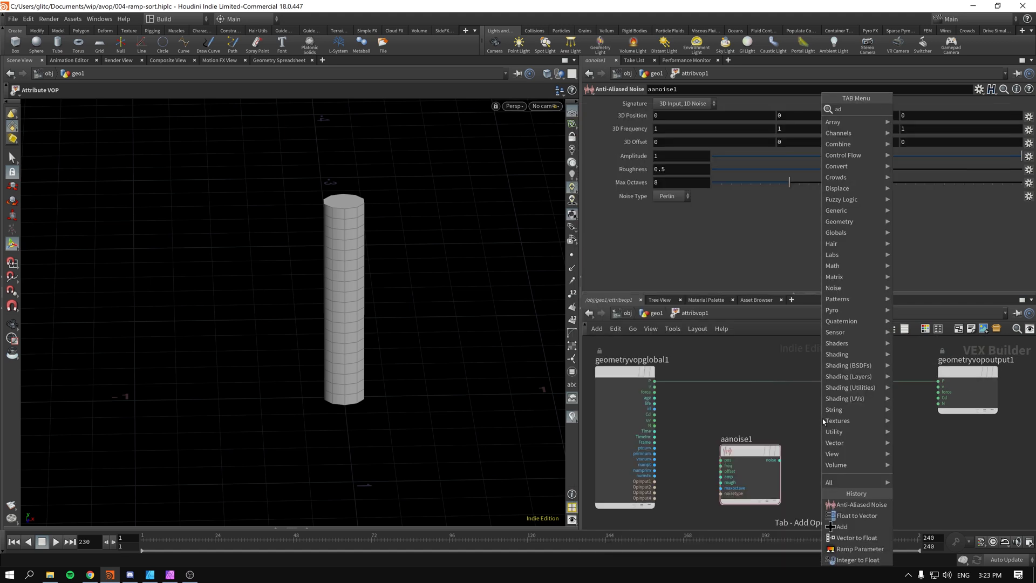
pyautogui.press('Return')
pyautogui.click(848, 410)
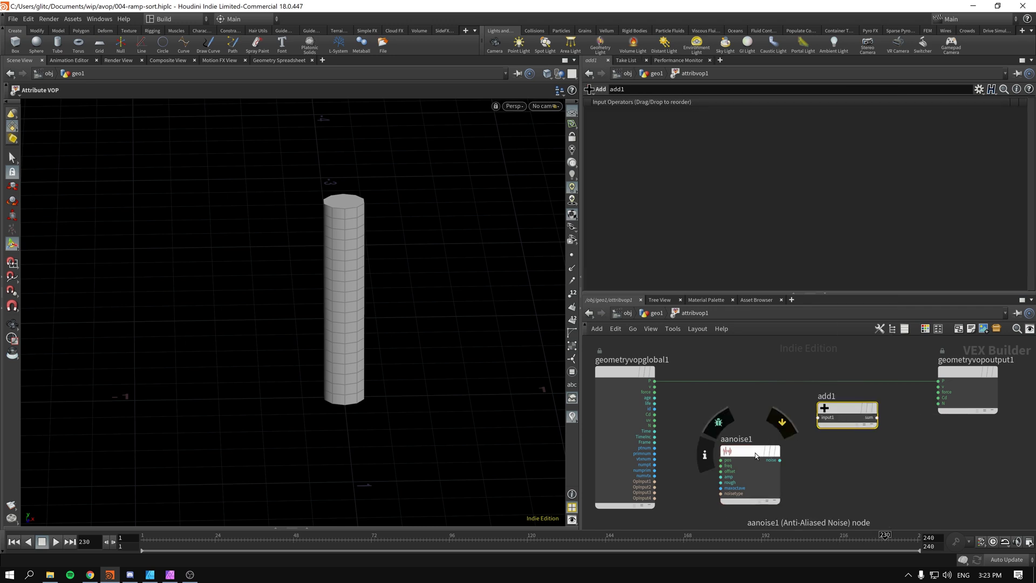
# Wire point position P into aanoise1's position input and add1's first input.
pyautogui.moveTo(755, 455); pyautogui.dragTo(738, 453)
pyautogui.moveTo(655, 380); pyautogui.dragTo(723, 436)
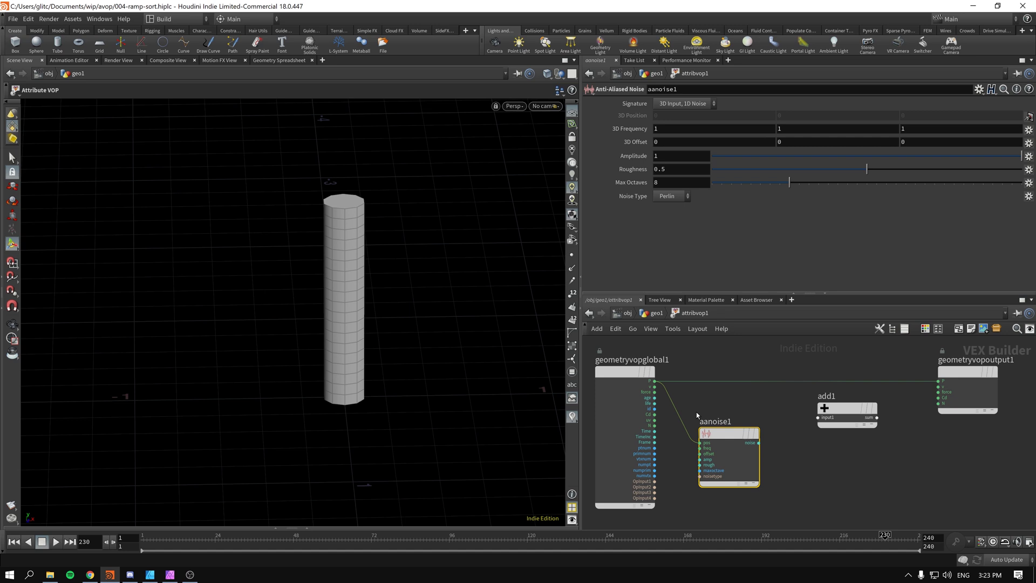
pyautogui.moveTo(714, 435)
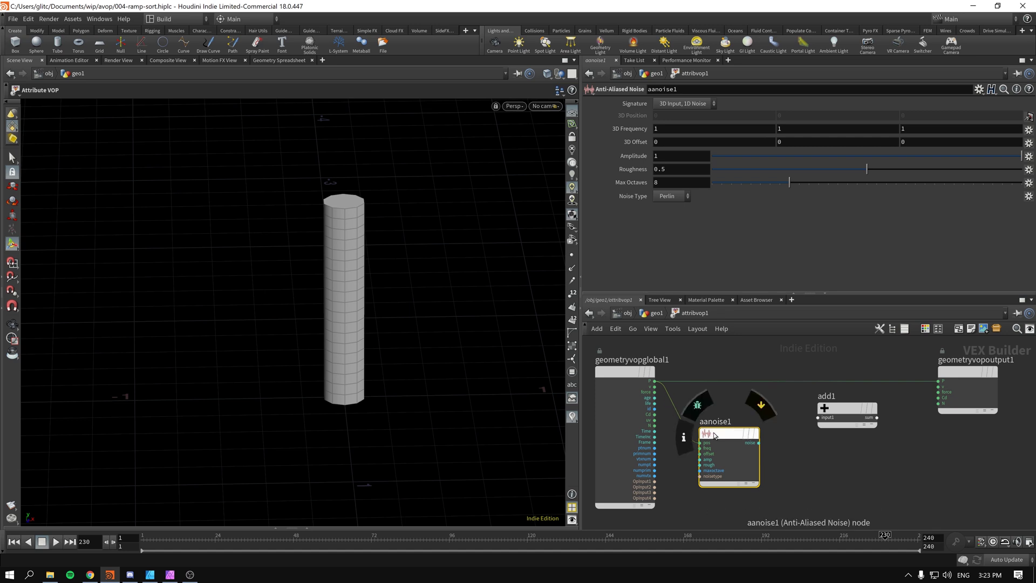
pyautogui.moveTo(715, 435); pyautogui.dragTo(704, 435)
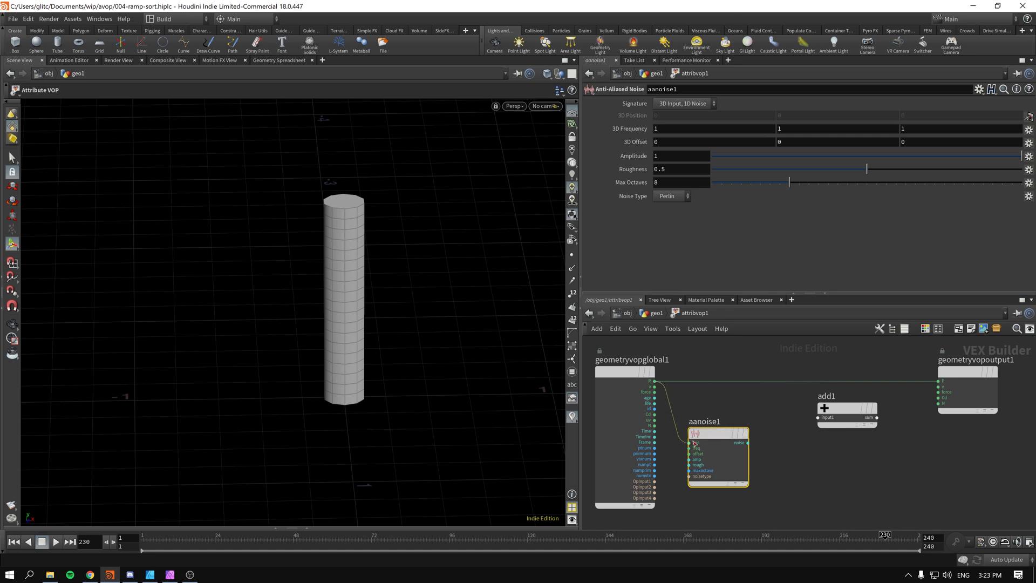
pyautogui.moveTo(747, 442); pyautogui.dragTo(938, 403)
pyautogui.moveTo(738, 434)
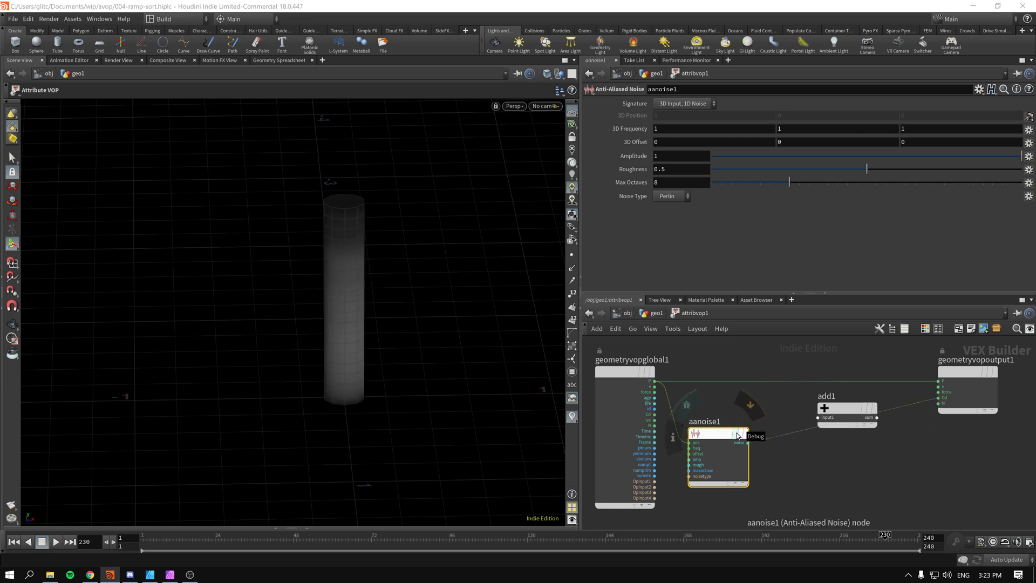
pyautogui.hotkey('ctrl', 'z')
pyautogui.moveTo(728, 434); pyautogui.dragTo(721, 441)
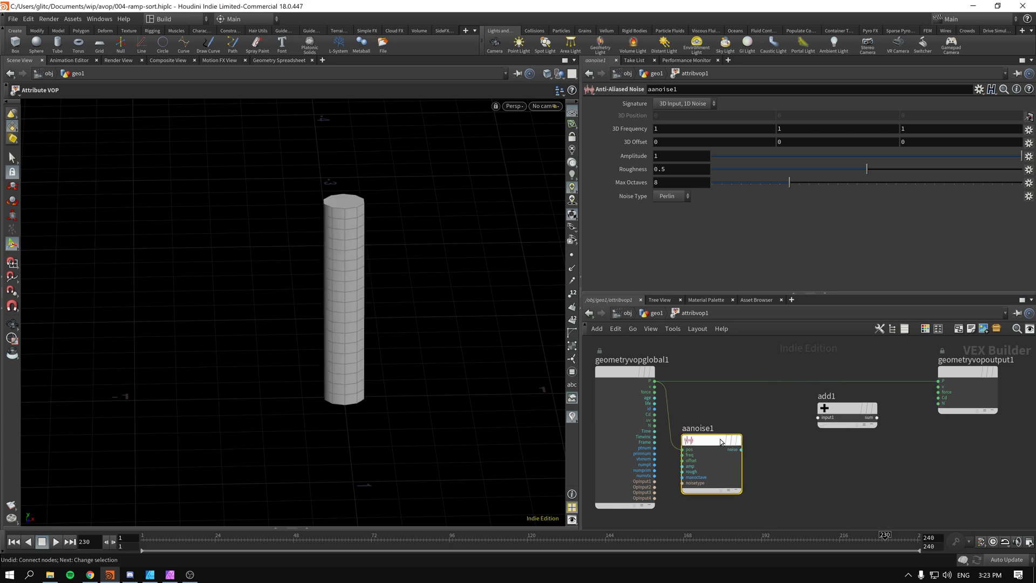
pyautogui.moveTo(654, 380); pyautogui.dragTo(818, 417)
# Display the VOP result, then wire aanoise1 into add1 and add1's sum into output P.
pyautogui.press('u')
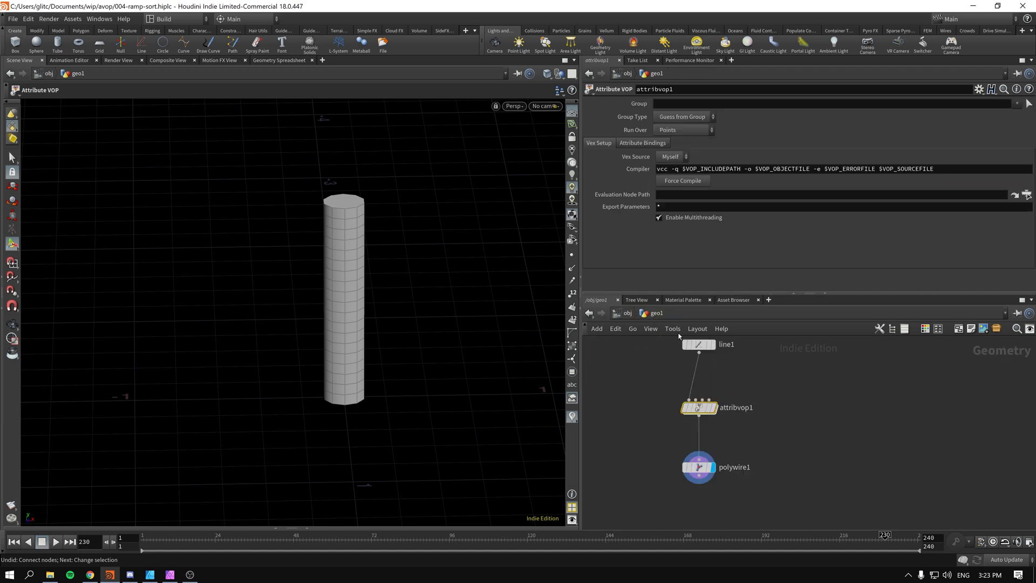
pyautogui.click(713, 407)
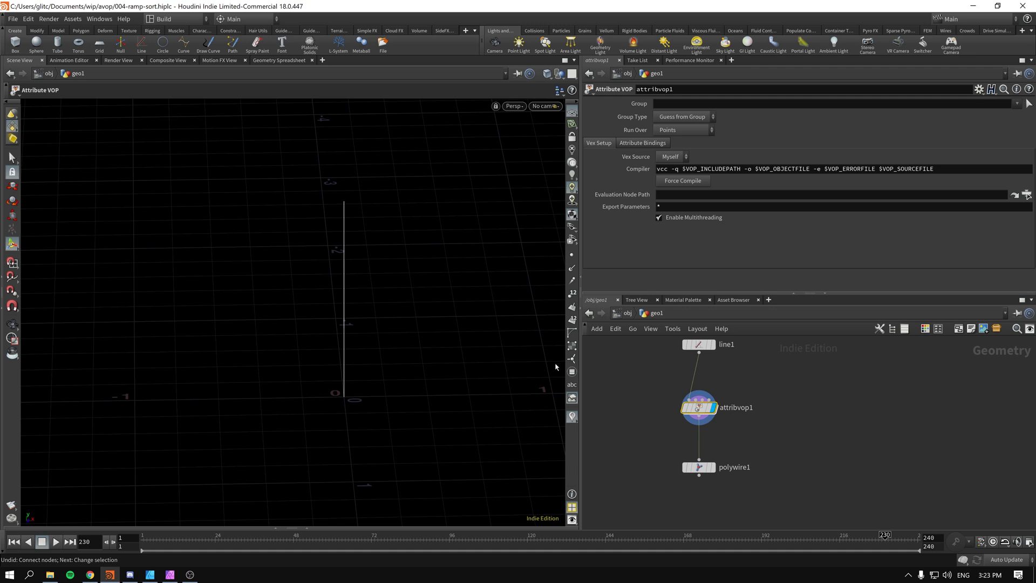
pyautogui.click(572, 255)
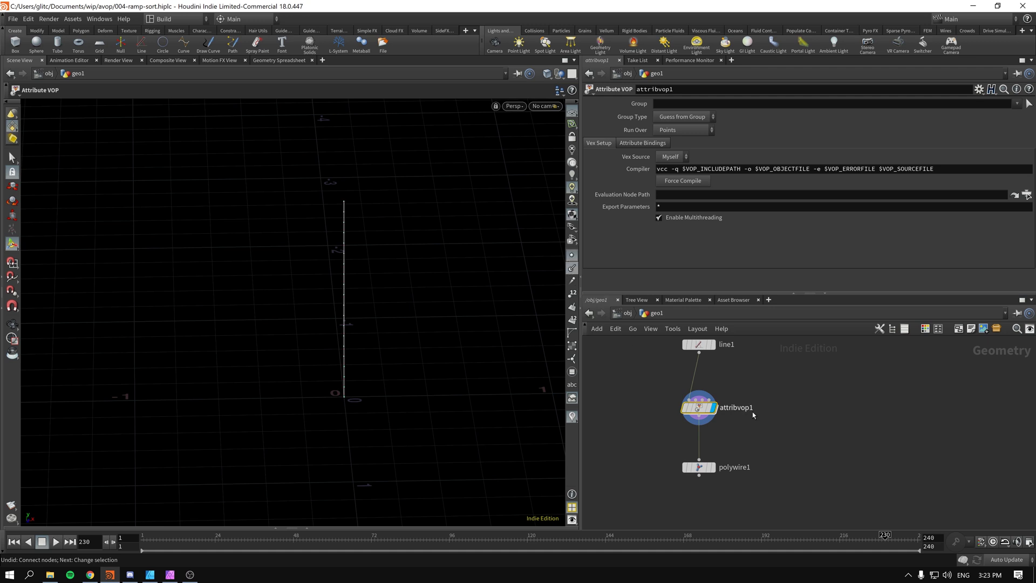
pyautogui.doubleClick(701, 410)
pyautogui.moveTo(693, 439); pyautogui.dragTo(717, 439)
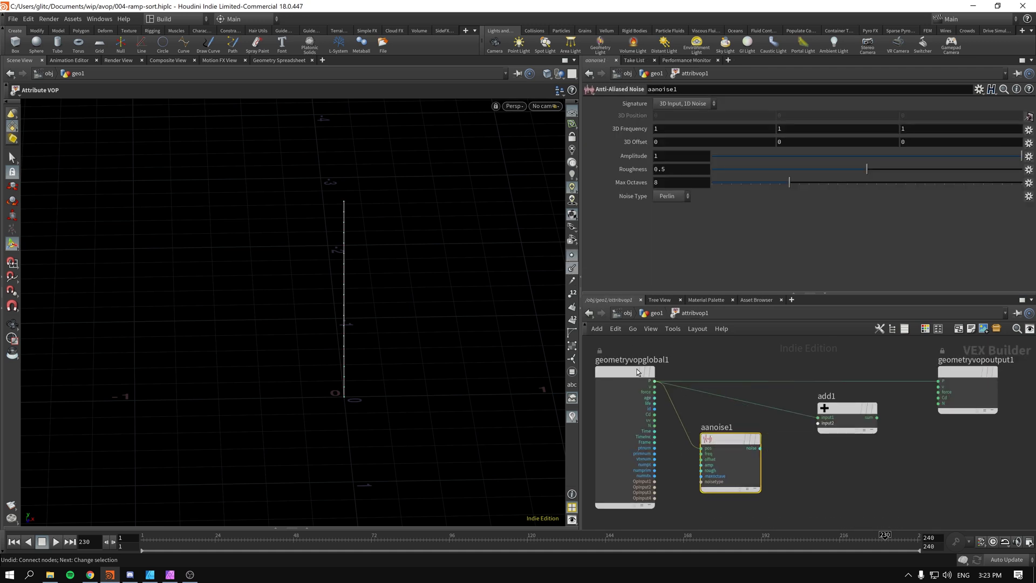
pyautogui.moveTo(620, 374); pyautogui.dragTo(623, 372)
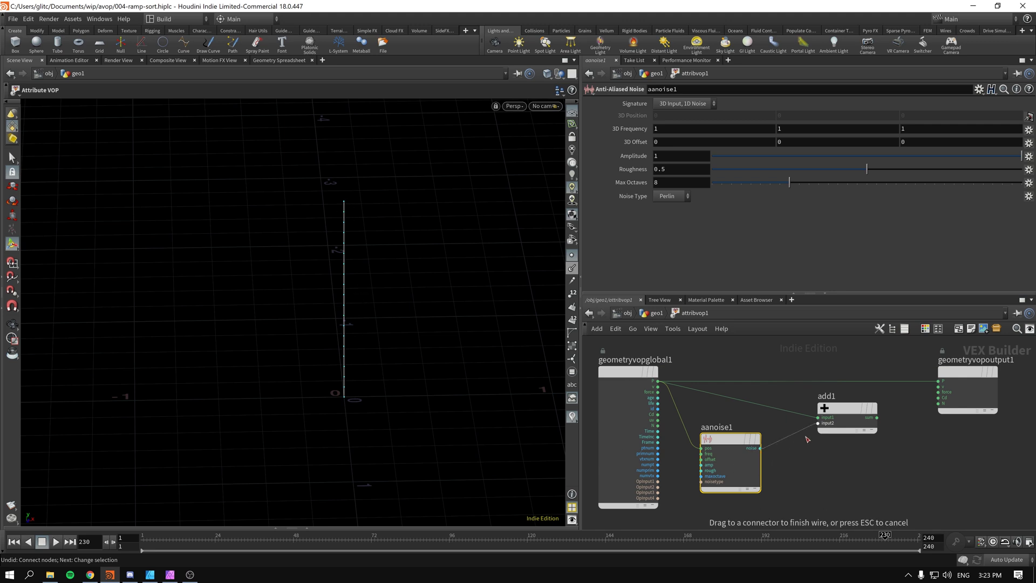
pyautogui.click(818, 423)
pyautogui.click(877, 417)
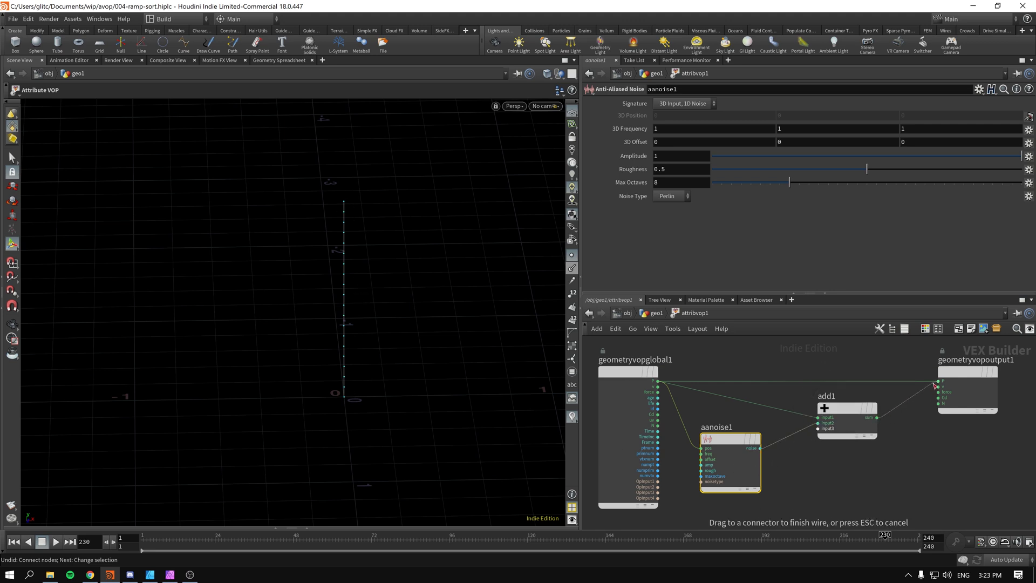
pyautogui.click(938, 381)
pyautogui.press('space')
pyautogui.moveTo(400, 305); pyautogui.dragTo(414, 321)
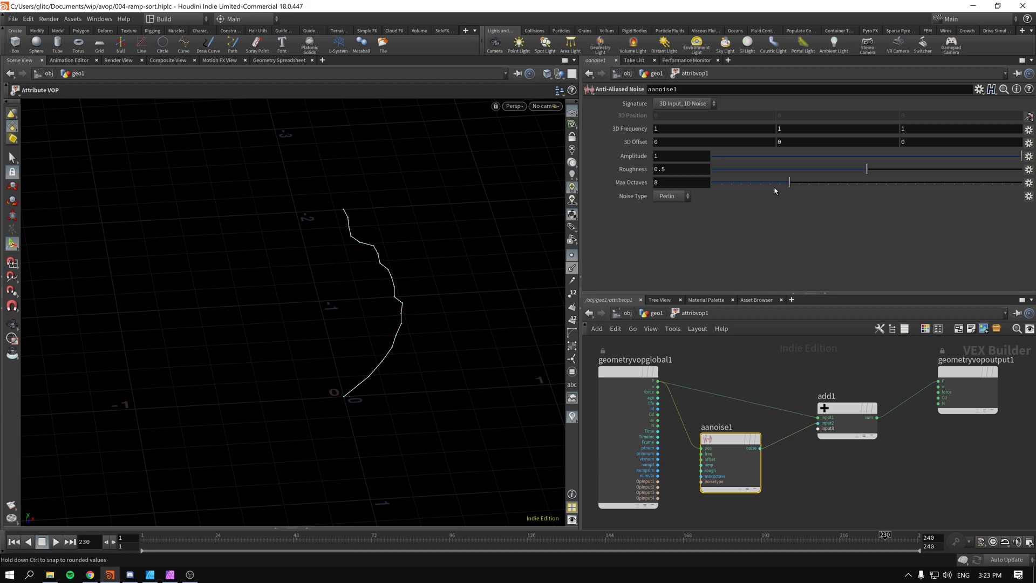
# Set aanoise1's Roughness to 0.7178 and its signature to 3D Input, 3D Noise.
pyautogui.moveTo(866, 169); pyautogui.dragTo(934, 169)
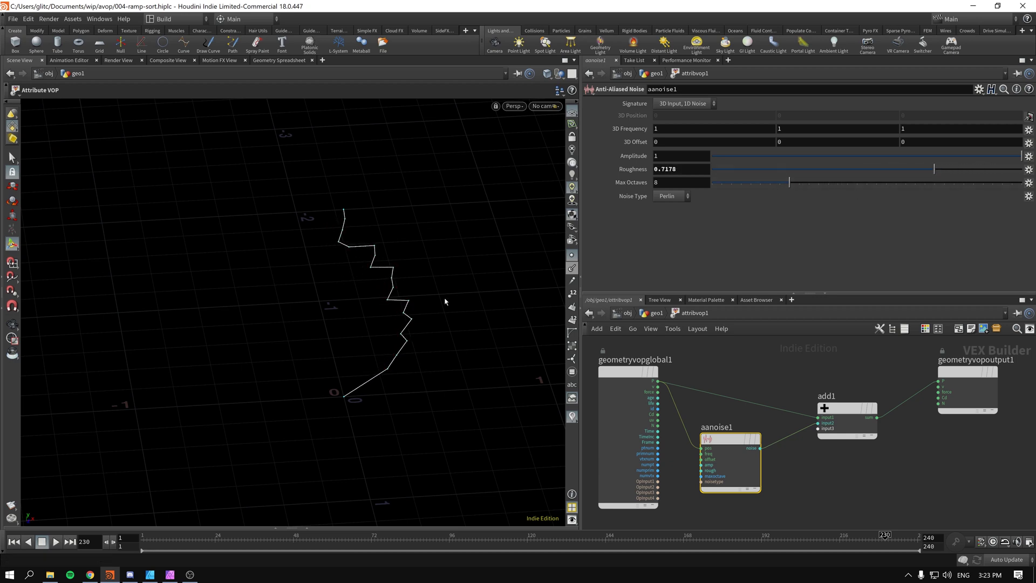
pyautogui.press('space')
pyautogui.moveTo(382, 331)
pyautogui.mouseDown()
pyautogui.moveTo(352, 386)
pyautogui.moveTo(302, 370)
pyautogui.moveTo(216, 302)
pyautogui.moveTo(381, 319)
pyautogui.moveTo(394, 329)
pyautogui.moveTo(439, 301)
pyautogui.moveTo(426, 294)
pyautogui.mouseUp()
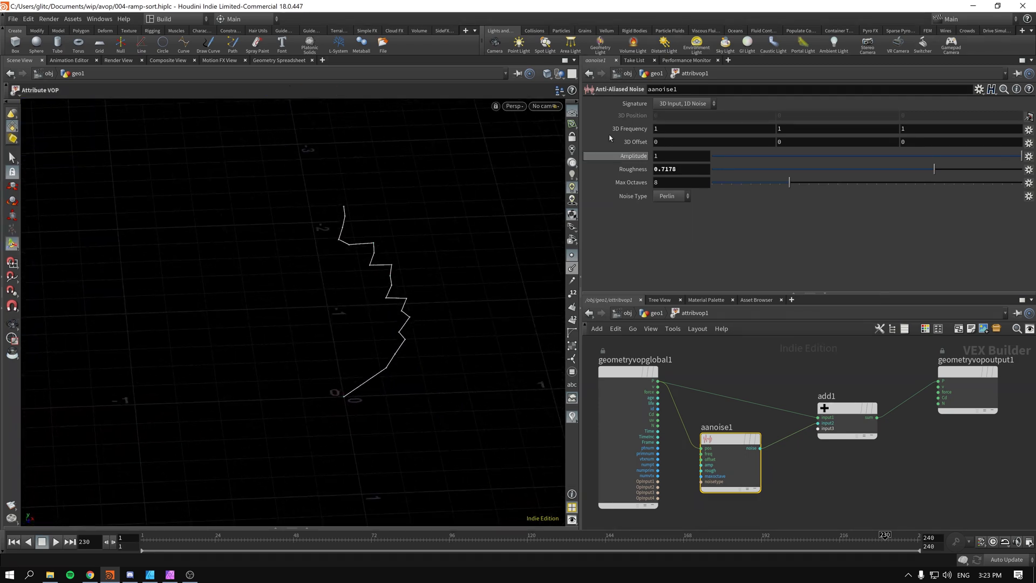
pyautogui.click(683, 104)
pyautogui.click(683, 126)
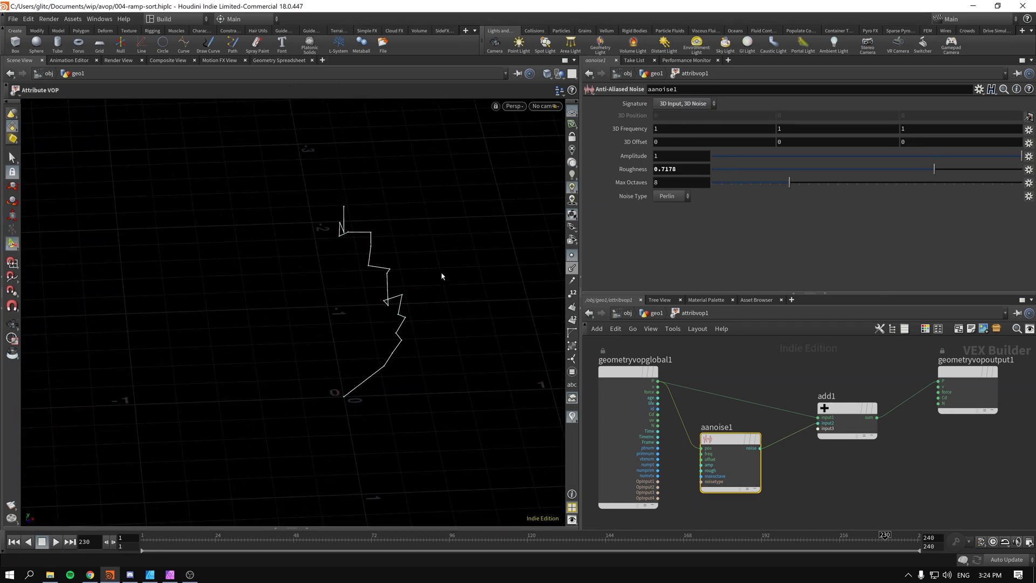
pyautogui.press('space')
pyautogui.moveTo(386, 324)
pyautogui.mouseDown()
pyautogui.moveTo(309, 338)
pyautogui.moveTo(259, 252)
pyautogui.moveTo(167, 278)
pyautogui.moveTo(384, 300)
pyautogui.moveTo(500, 270)
pyautogui.moveTo(329, 303)
pyautogui.moveTo(308, 353)
pyautogui.moveTo(211, 349)
pyautogui.moveTo(315, 301)
pyautogui.moveTo(400, 300)
pyautogui.moveTo(370, 300)
pyautogui.moveTo(382, 300)
pyautogui.mouseUp()
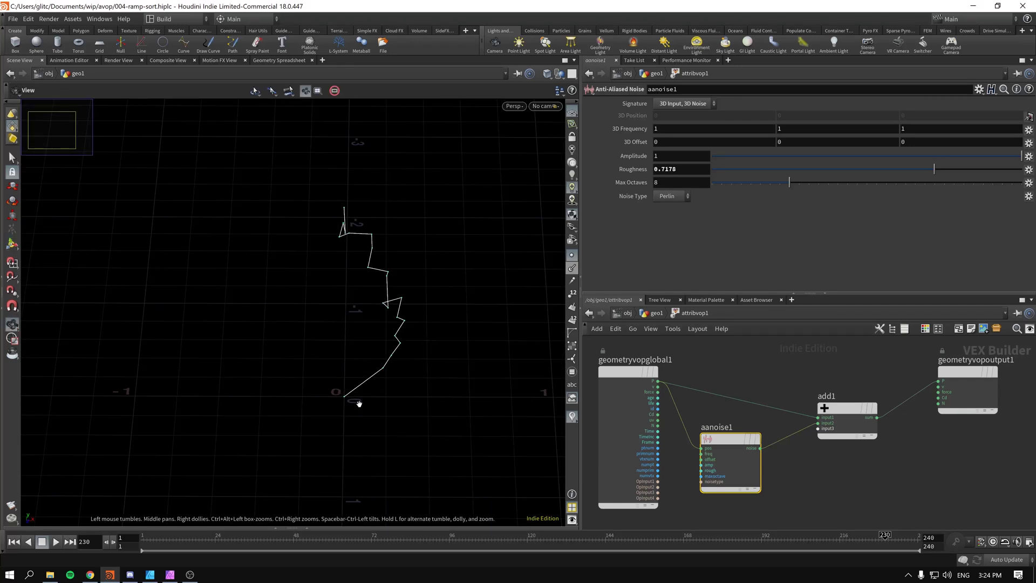
# Reposition the add1, output and noise nodes and frame the whole VOP network.
pyautogui.moveTo(357, 402)
pyautogui.mouseDown()
pyautogui.moveTo(363, 419)
pyautogui.moveTo(347, 394)
pyautogui.mouseUp()
pyautogui.moveTo(843, 407); pyautogui.dragTo(829, 370)
pyautogui.moveTo(965, 366); pyautogui.dragTo(977, 372)
pyautogui.moveTo(730, 445); pyautogui.dragTo(733, 408)
pyautogui.press('h')
pyautogui.scroll(2, 849, 459)
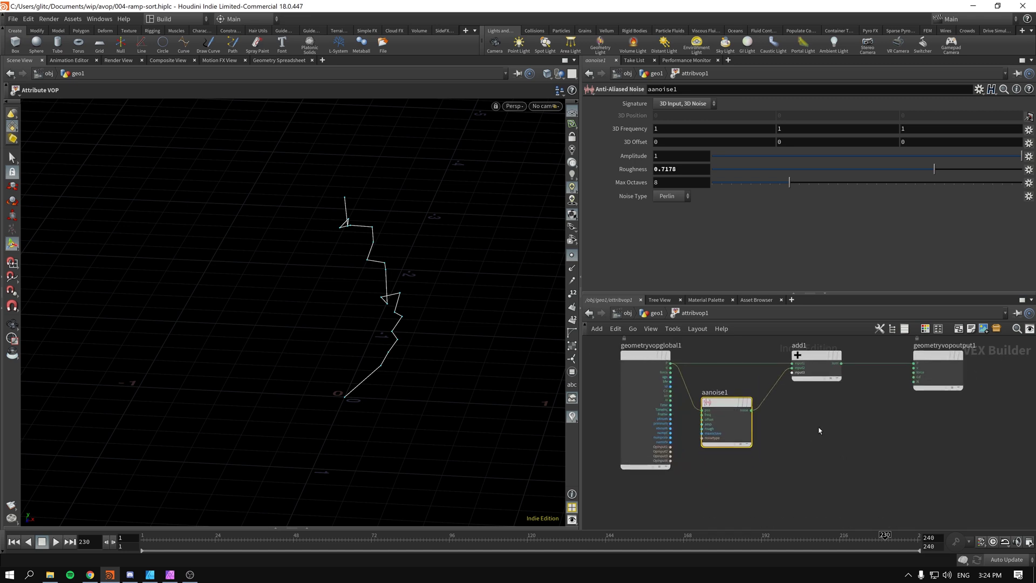
pyautogui.click(821, 429)
pyautogui.moveTo(340, 397); pyautogui.dragTo(385, 236)
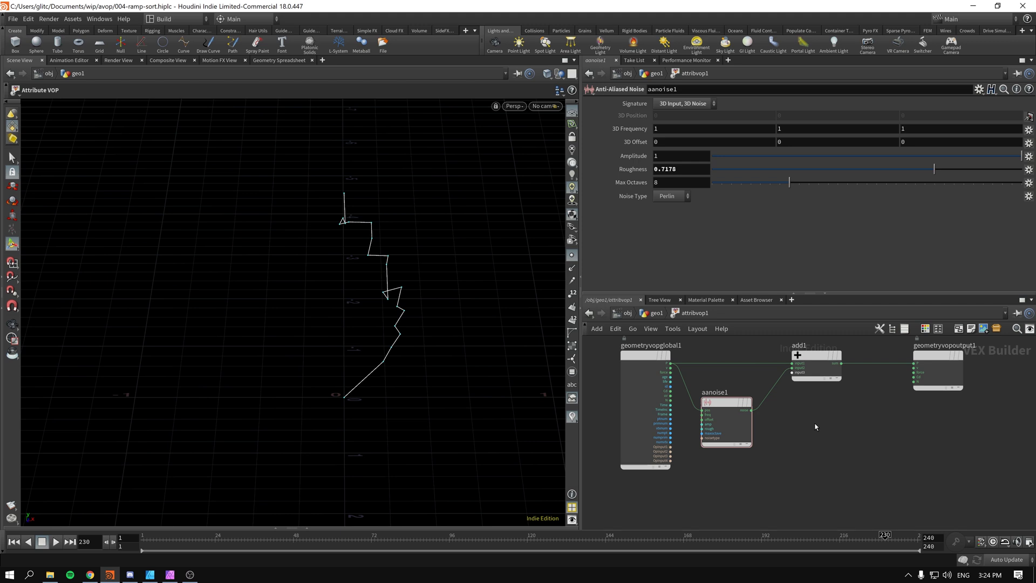
# Check attribvop1's node info, then move geometryvopoutput1 and add1 farther right.
pyautogui.click(655, 364)
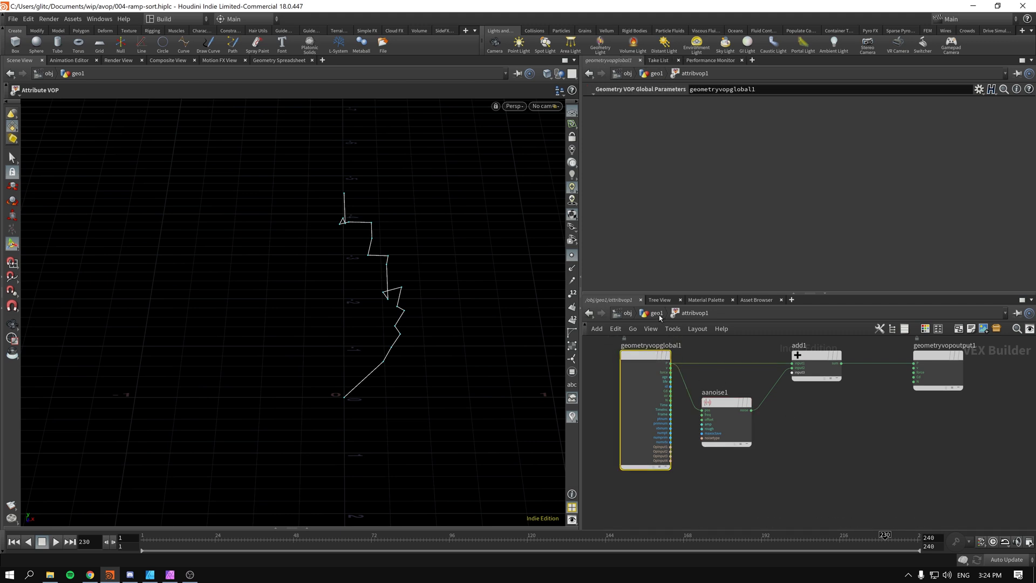
pyautogui.click(659, 315)
pyautogui.moveTo(695, 408); pyautogui.dragTo(754, 396, button='middle')
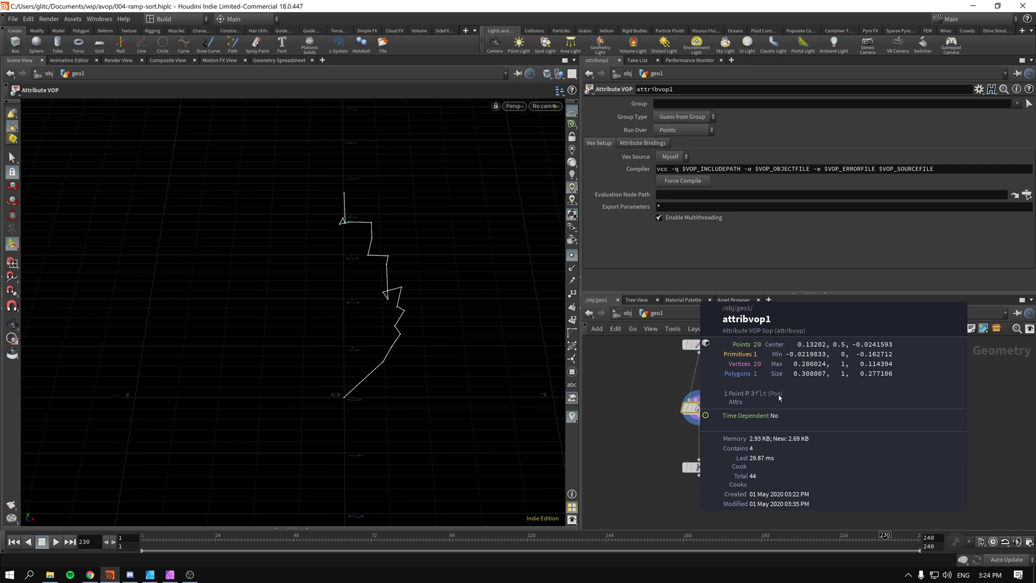
pyautogui.moveTo(770, 394); pyautogui.dragTo(768, 398, button='middle')
pyautogui.press('Return')
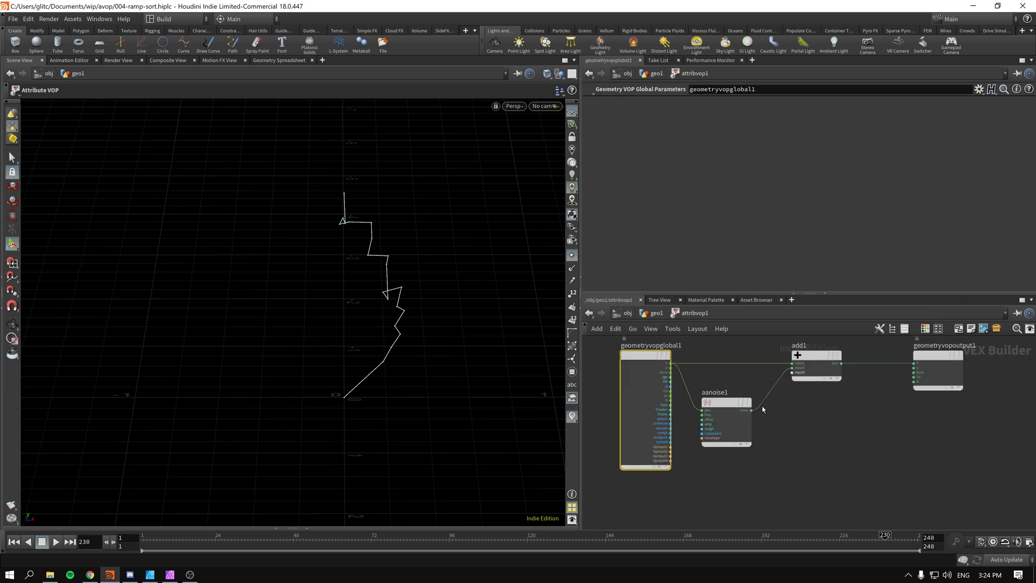
pyautogui.click(732, 406)
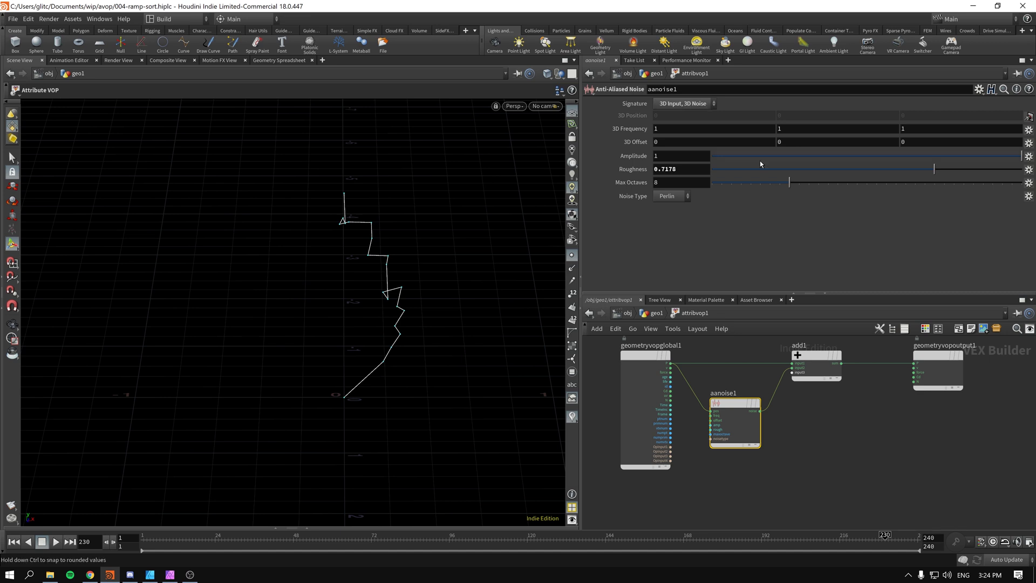
pyautogui.moveTo(930, 350); pyautogui.dragTo(881, 358, button='middle')
pyautogui.moveTo(881, 358); pyautogui.dragTo(953, 364)
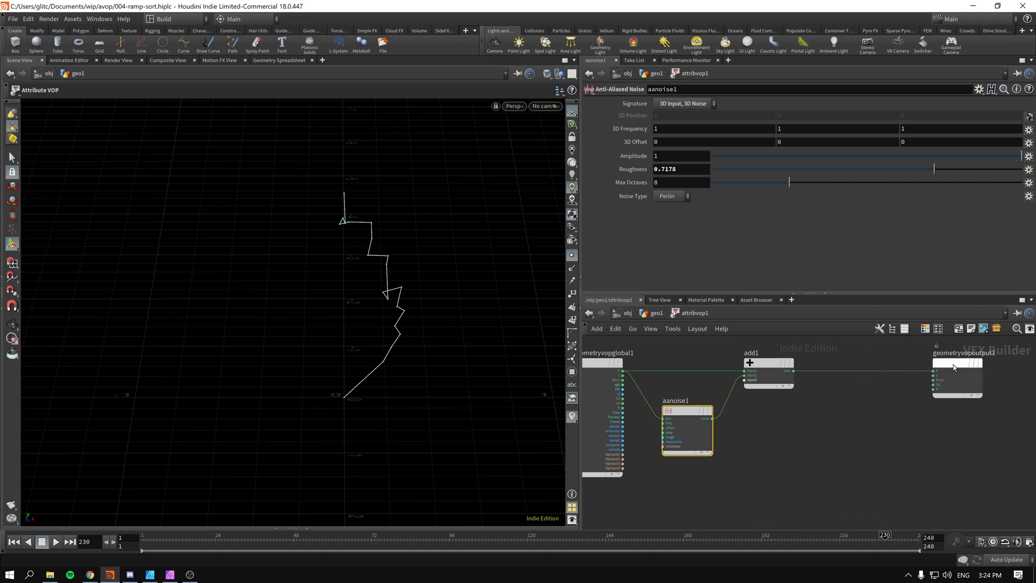
pyautogui.moveTo(766, 363); pyautogui.dragTo(830, 363)
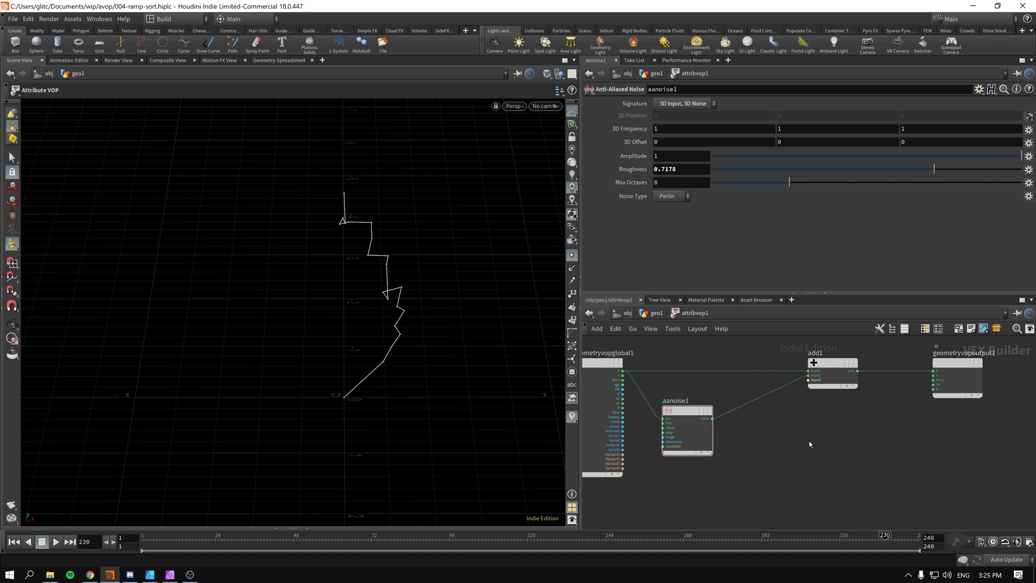
# Add a Vector to Float node, vectofloat1, to the VOP network.
pyautogui.press('Tab')
pyautogui.write('flo')
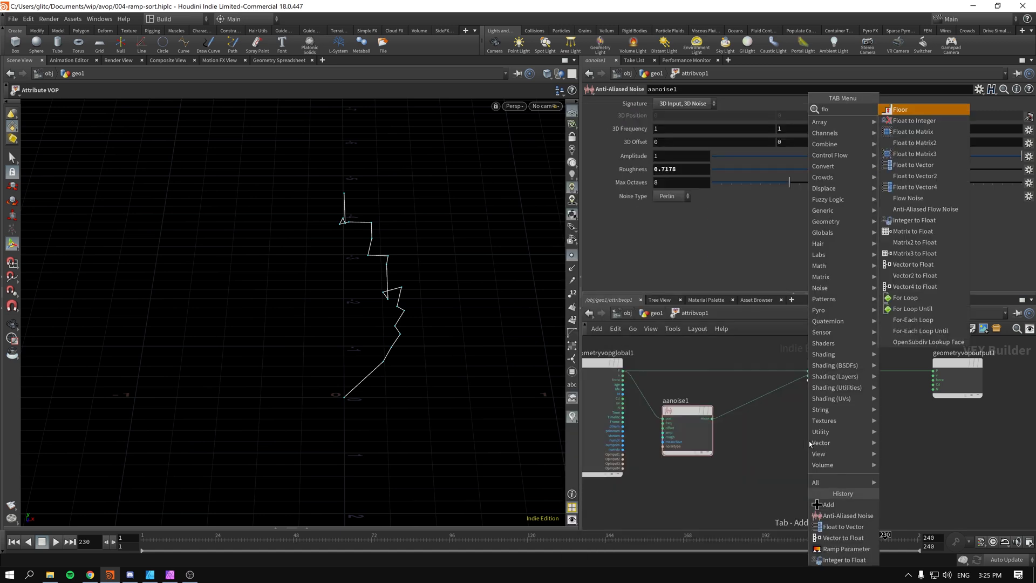
pyautogui.press('BackSpace')
pyautogui.press('BackSpace')
pyautogui.press('BackSpace')
pyautogui.write('ve')
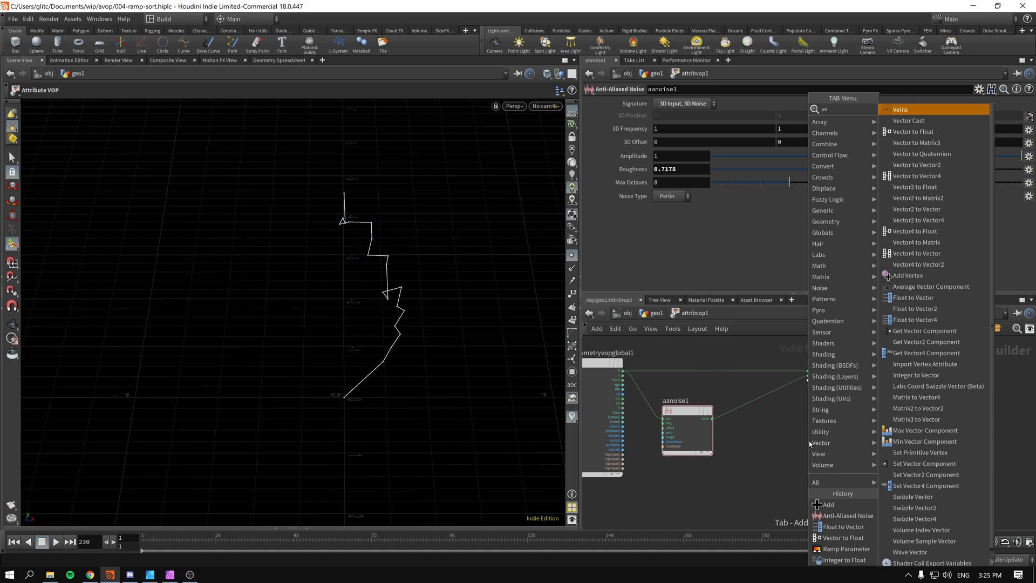
pyautogui.write('ctorof')
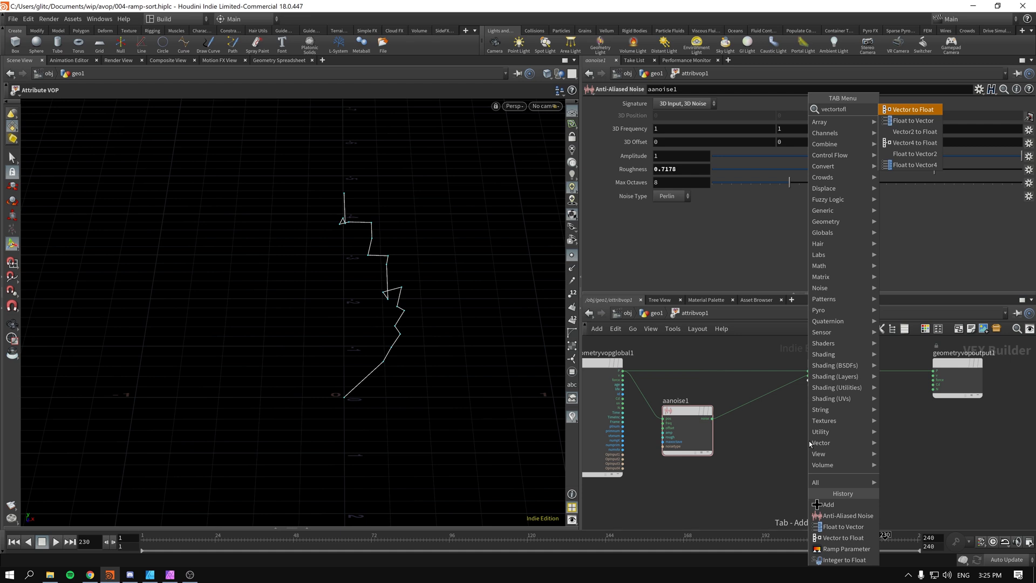
pyautogui.press('BackSpace')
pyautogui.press('BackSpace')
pyautogui.press('BackSpace')
pyautogui.press('BackSpace')
pyautogui.press('BackSpace')
pyautogui.press('BackSpace')
pyautogui.press('BackSpace')
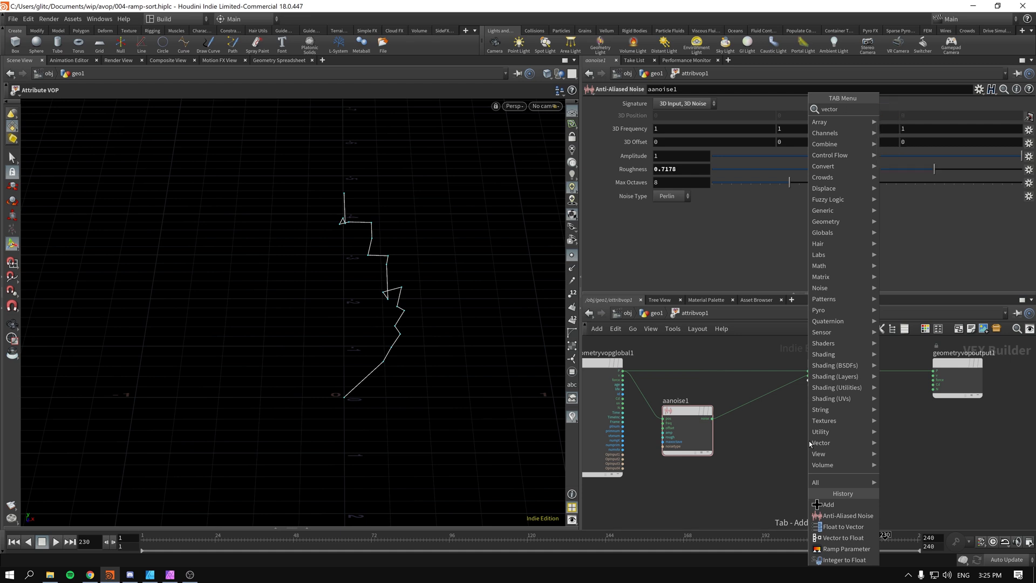
pyautogui.write('tf')
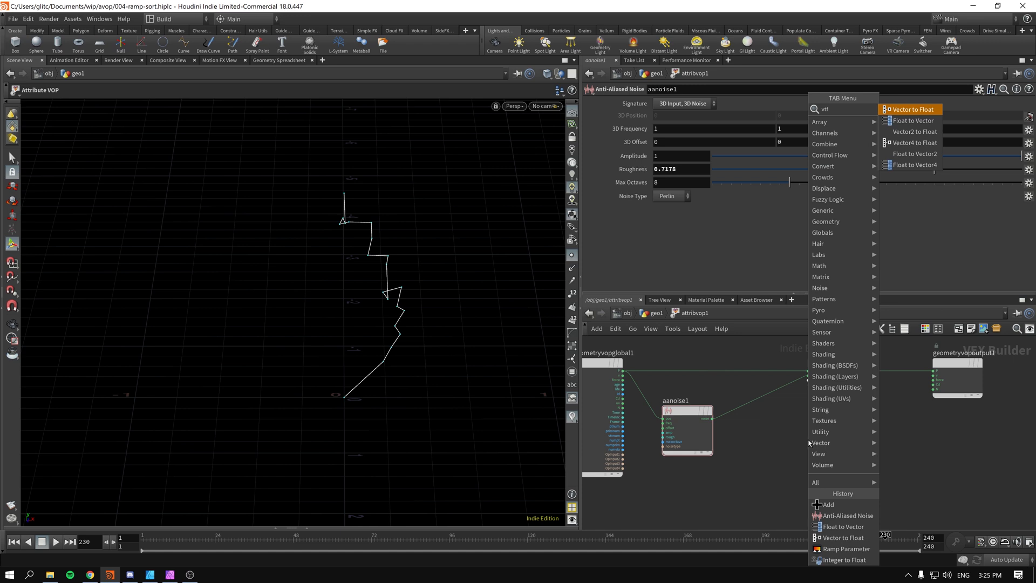
pyautogui.press('Return')
pyautogui.click(785, 436)
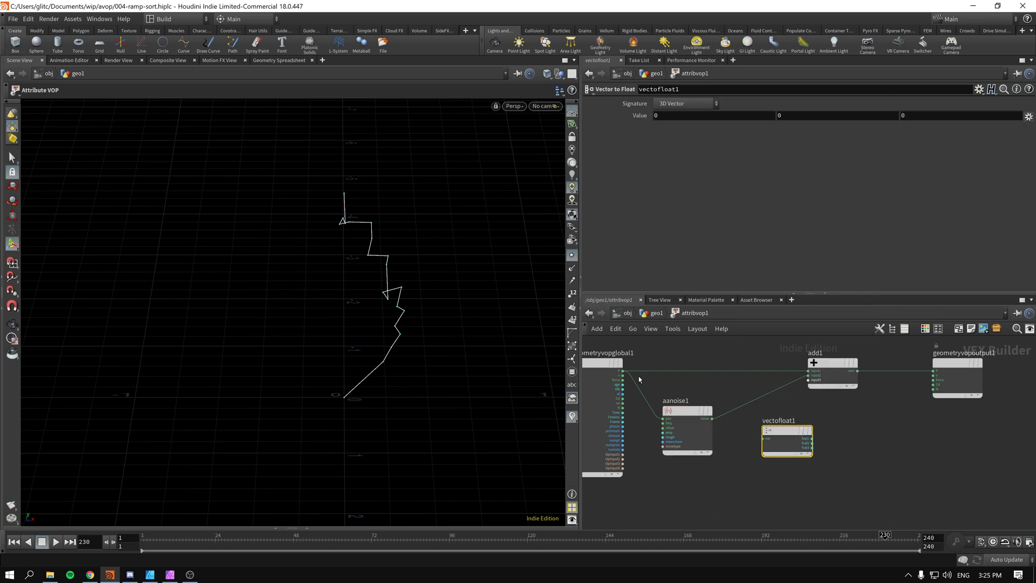
# Move aanoise1 down and wire the globals' P into vectofloat1's vec input.
pyautogui.moveTo(687, 411); pyautogui.dragTo(682, 433)
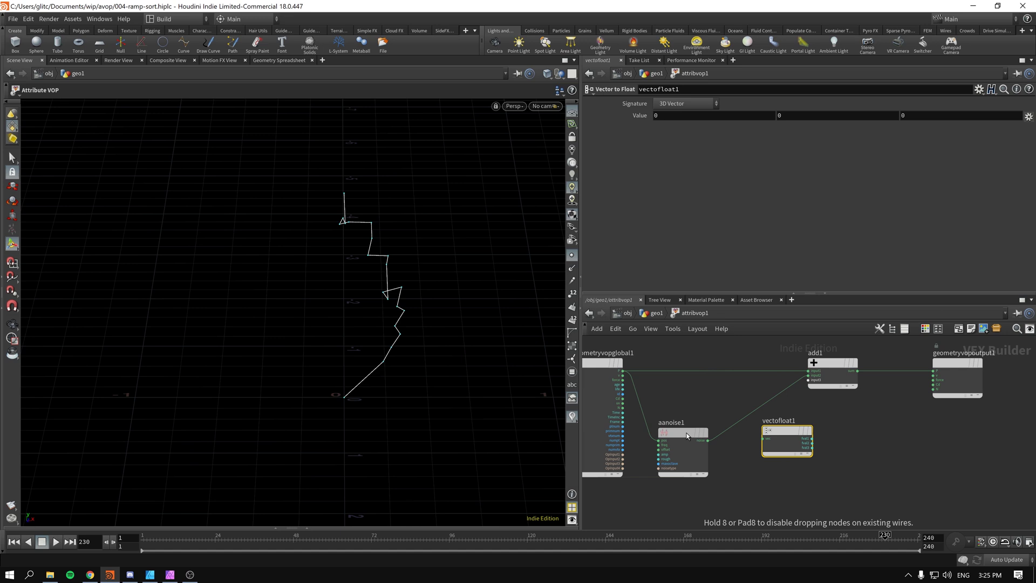
pyautogui.moveTo(622, 372); pyautogui.dragTo(761, 438)
pyautogui.scroll(3, 855, 456)
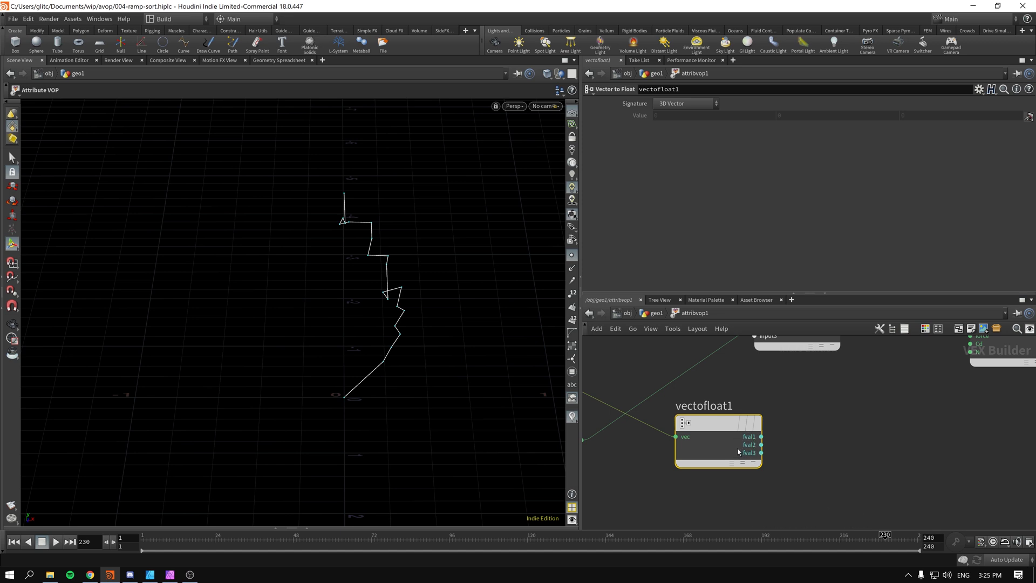
pyautogui.scroll(-3, 757, 455)
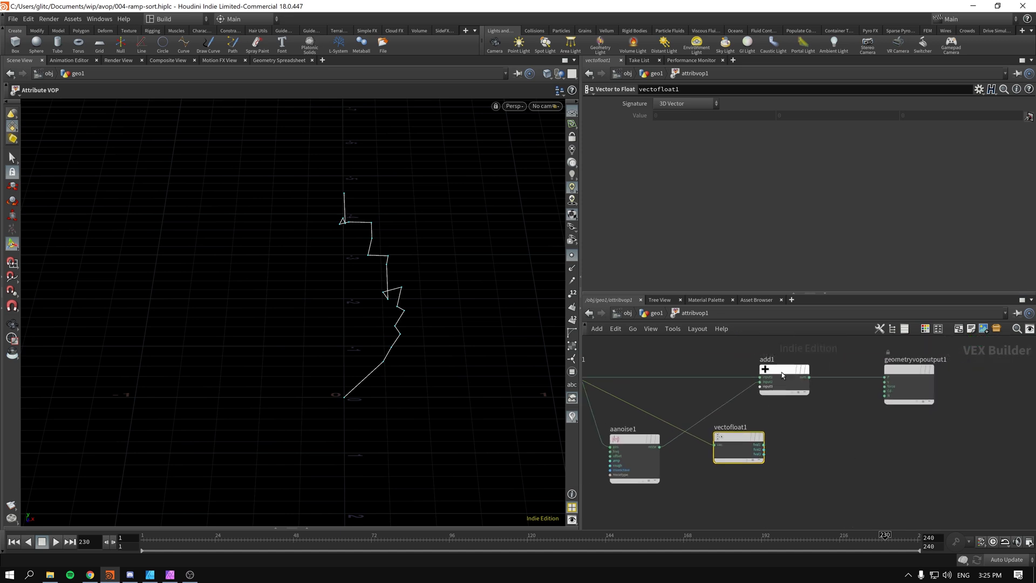
# Add an add2 node beside vectofloat1 and wire vectofloat1's fval1 into its first input.
pyautogui.moveTo(780, 371)
pyautogui.mouseDown()
pyautogui.moveTo(802, 368)
pyautogui.moveTo(785, 368)
pyautogui.mouseUp()
pyautogui.press('Tab')
pyautogui.write('add')
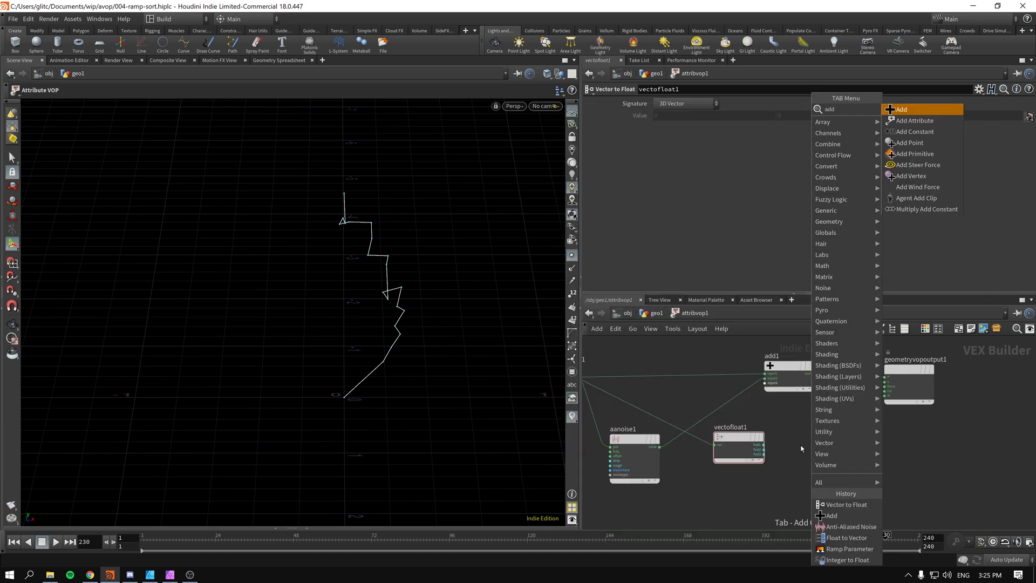
pyautogui.press('Return')
pyautogui.click(802, 448)
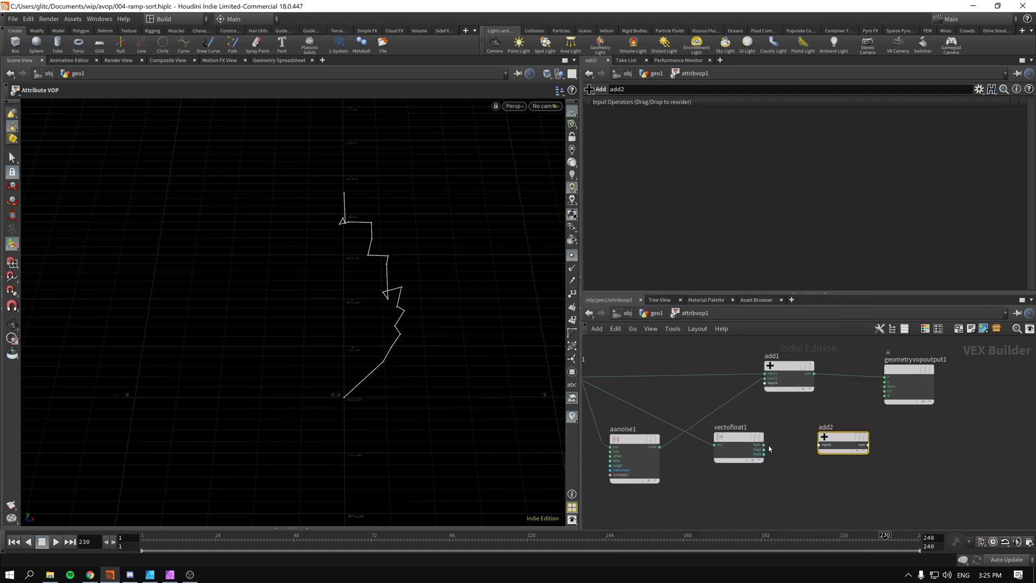
pyautogui.moveTo(765, 444); pyautogui.dragTo(820, 444)
pyautogui.moveTo(811, 490); pyautogui.dragTo(818, 438, button='middle')
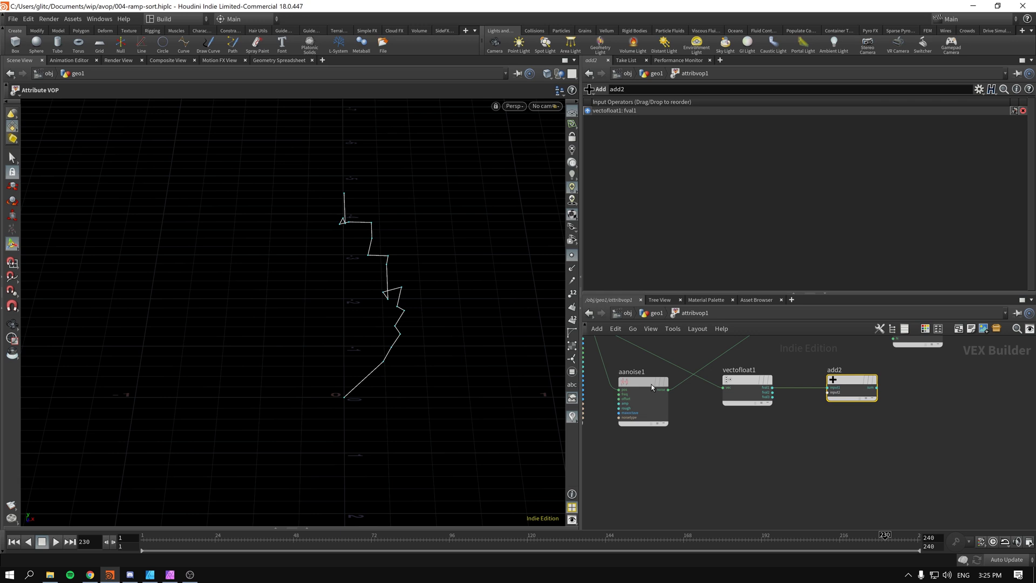
# Move aanoise1 lower and place a second Vector to Float node, vectofloat2, under vectofloat1.
pyautogui.moveTo(652, 384); pyautogui.dragTo(634, 431)
pyautogui.press('Tab')
pyautogui.write('v')
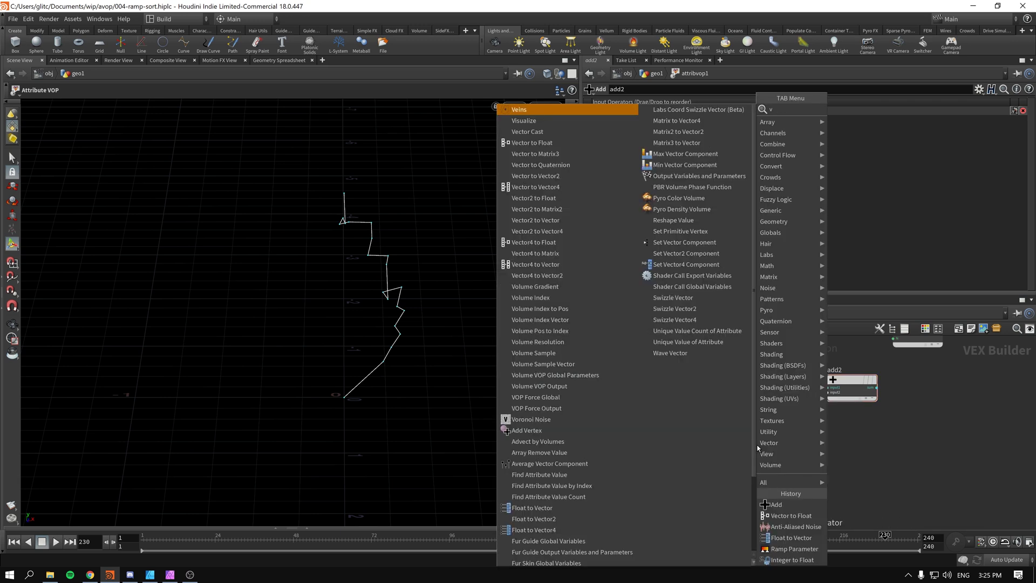
pyautogui.write('tf')
pyautogui.press('Return')
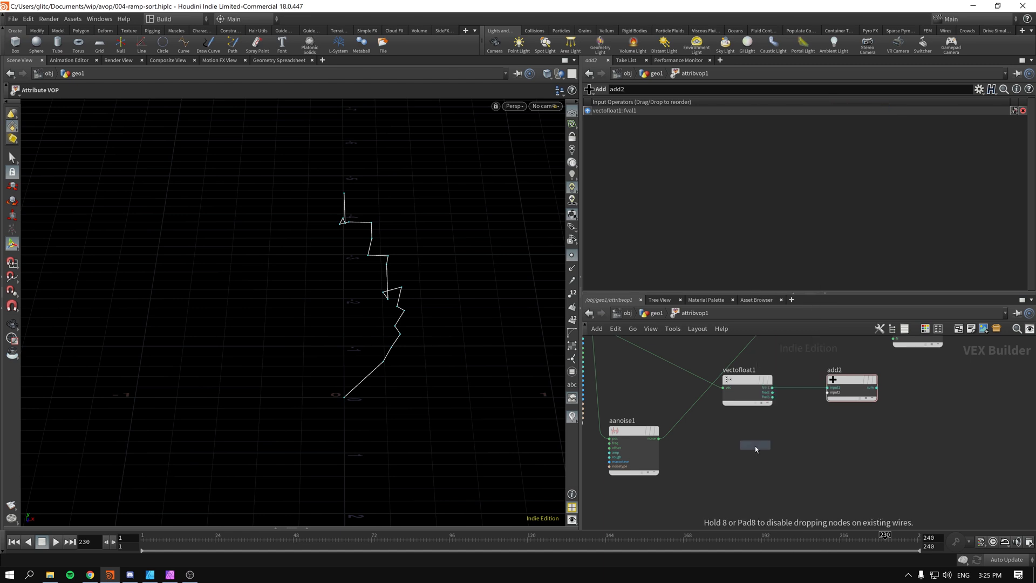
pyautogui.click(754, 446)
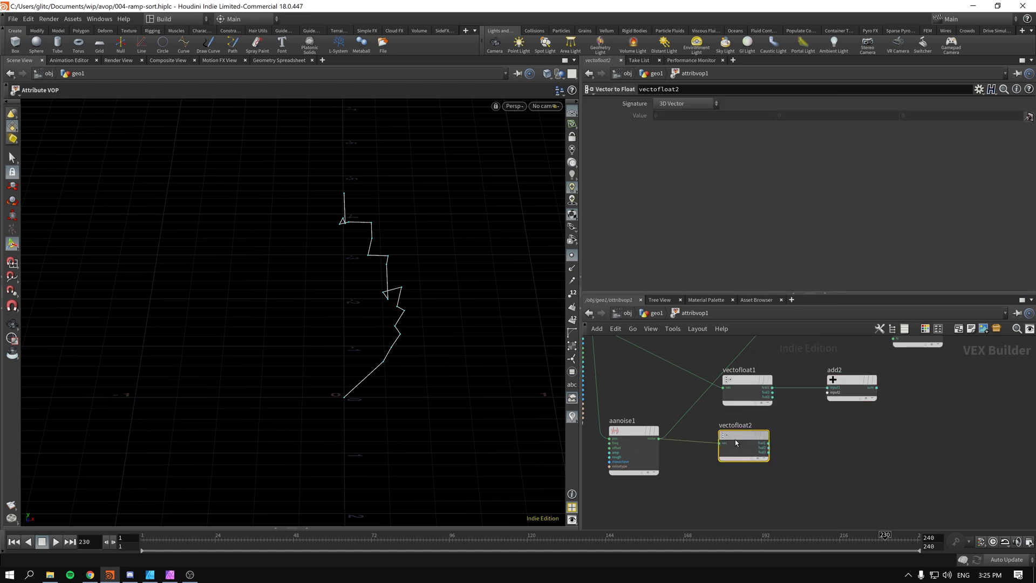
pyautogui.moveTo(736, 439); pyautogui.dragTo(708, 444)
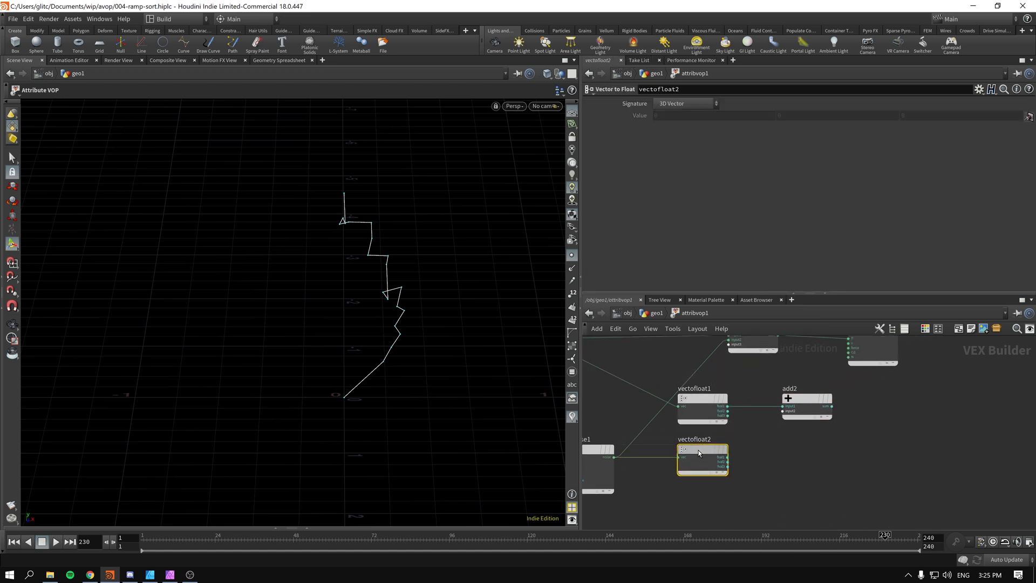
# Feed aanoise1 into vectofloat2 and wire its fval1 into add2's second input.
pyautogui.scroll(-2, 816, 493)
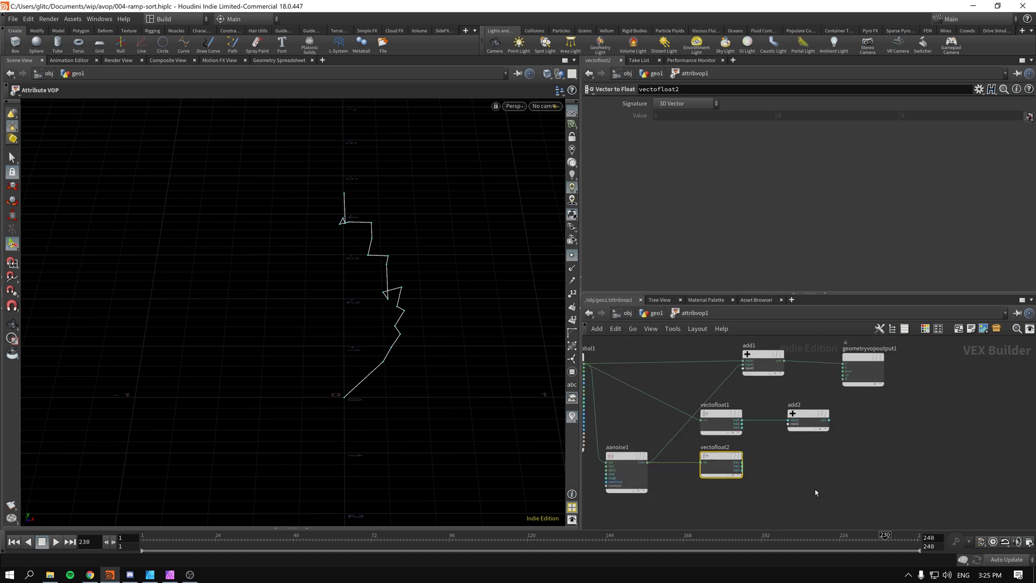
pyautogui.scroll(2, 815, 489)
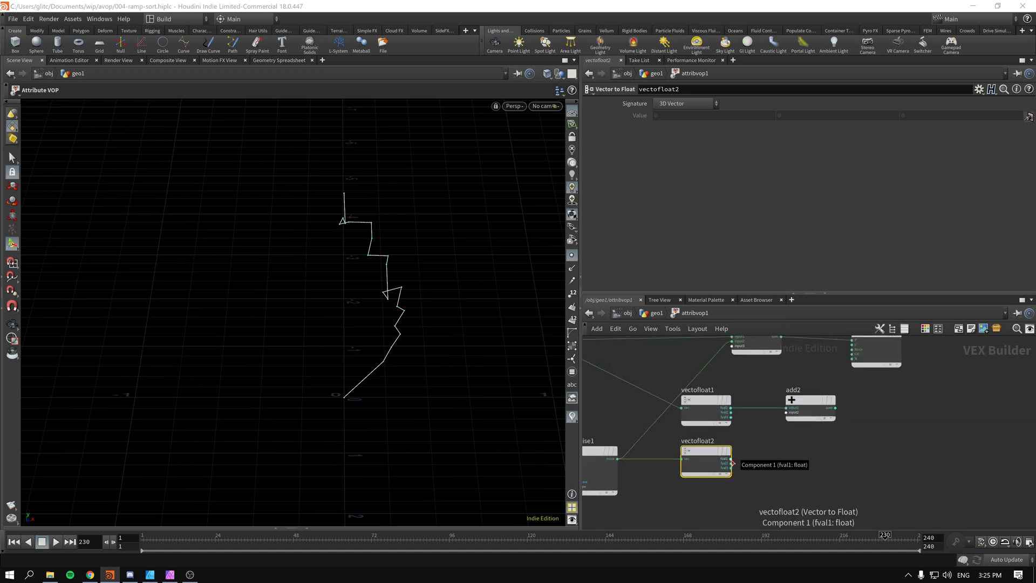
pyautogui.moveTo(710, 497); pyautogui.dragTo(784, 499, button='middle')
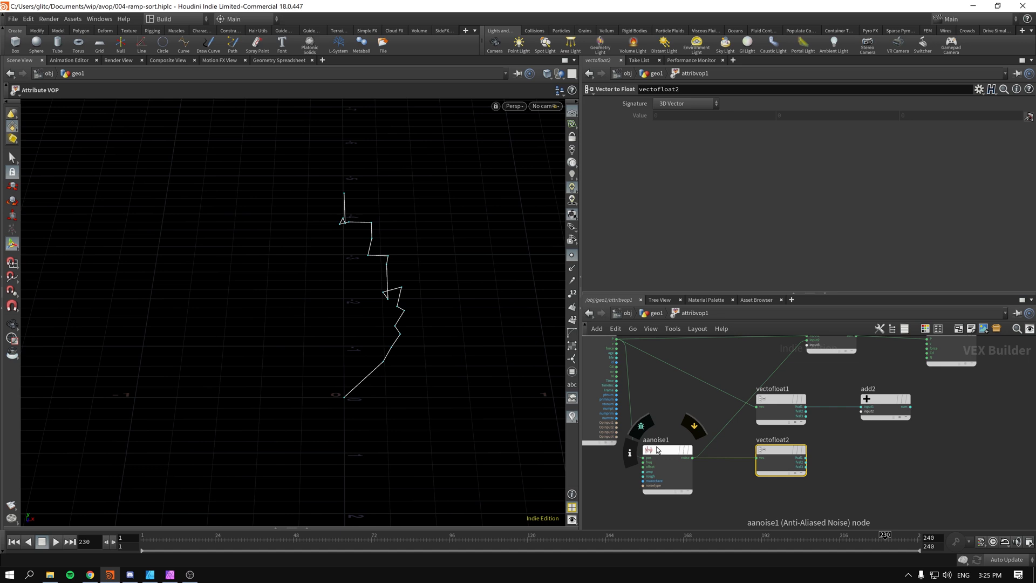
pyautogui.moveTo(818, 467); pyautogui.dragTo(770, 472, button='middle')
pyautogui.moveTo(758, 462); pyautogui.dragTo(814, 420)
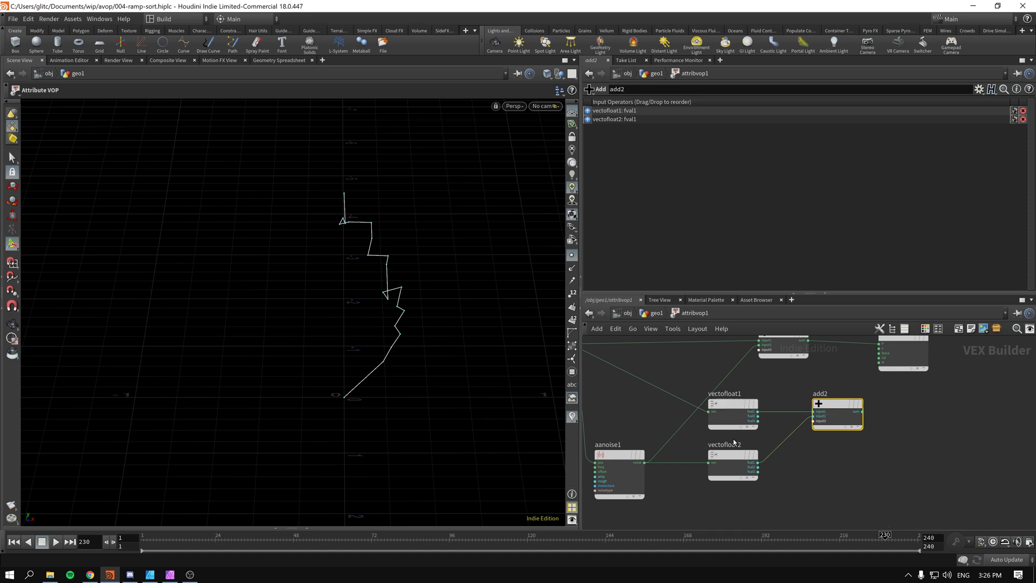
pyautogui.moveTo(670, 378); pyautogui.dragTo(710, 396, button='middle')
pyautogui.moveTo(701, 440); pyautogui.dragTo(652, 403, button='middle')
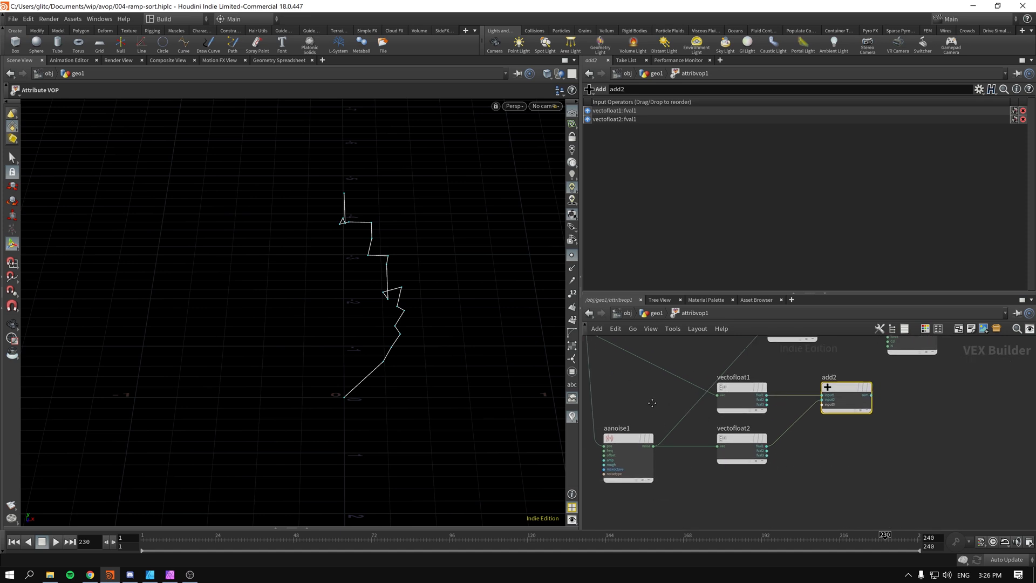
pyautogui.moveTo(876, 442); pyautogui.dragTo(758, 480, button='middle')
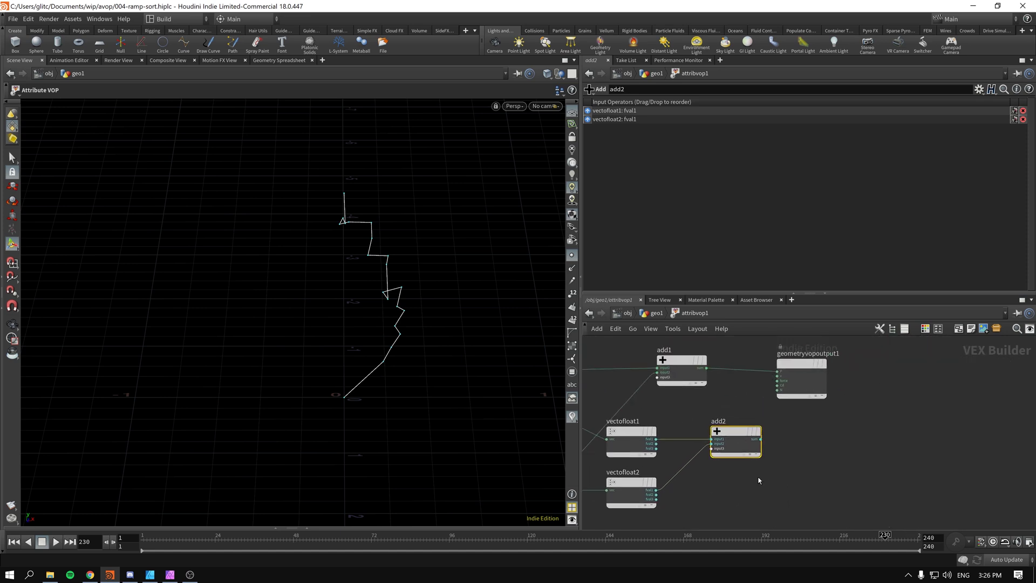
# Move geometryvopoutput1 far right and add a Float to Vector node, floattovec1.
pyautogui.moveTo(830, 427); pyautogui.dragTo(804, 460, button='middle')
pyautogui.moveTo(779, 399)
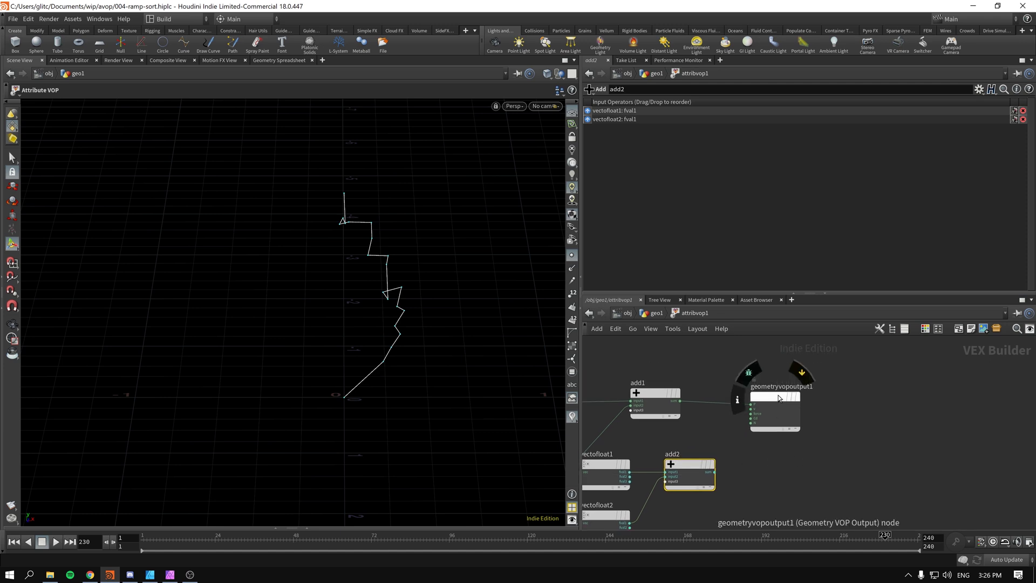
pyautogui.moveTo(778, 398); pyautogui.dragTo(913, 394)
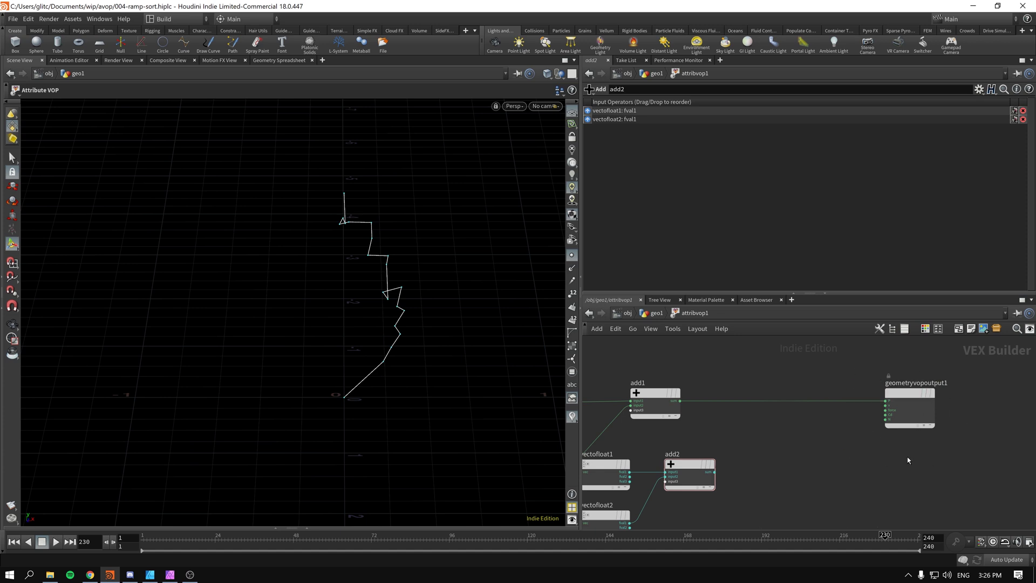
pyautogui.scroll(-3, 810, 445)
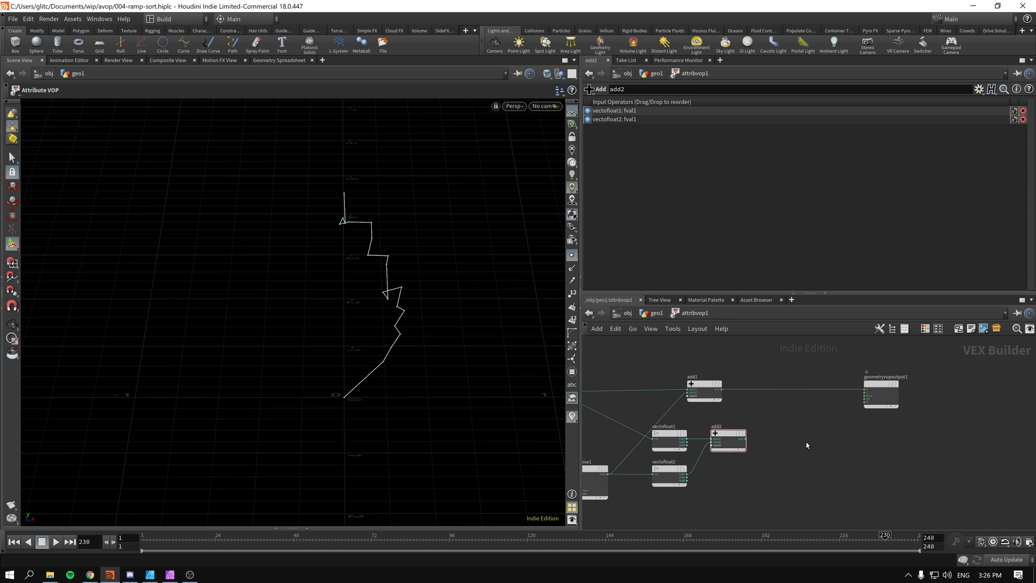
pyautogui.press('Tab')
pyautogui.write('fl')
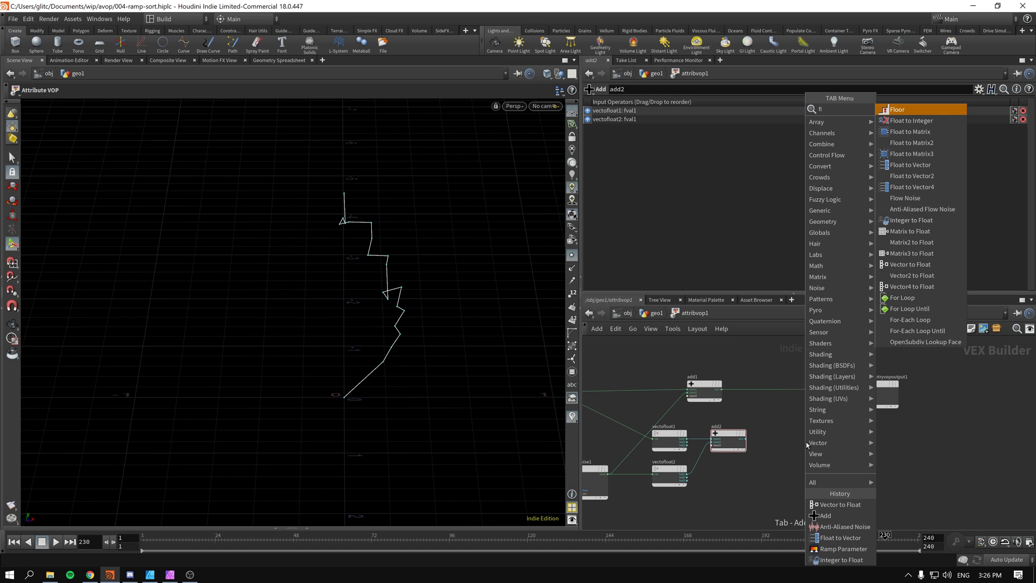
pyautogui.write('tv')
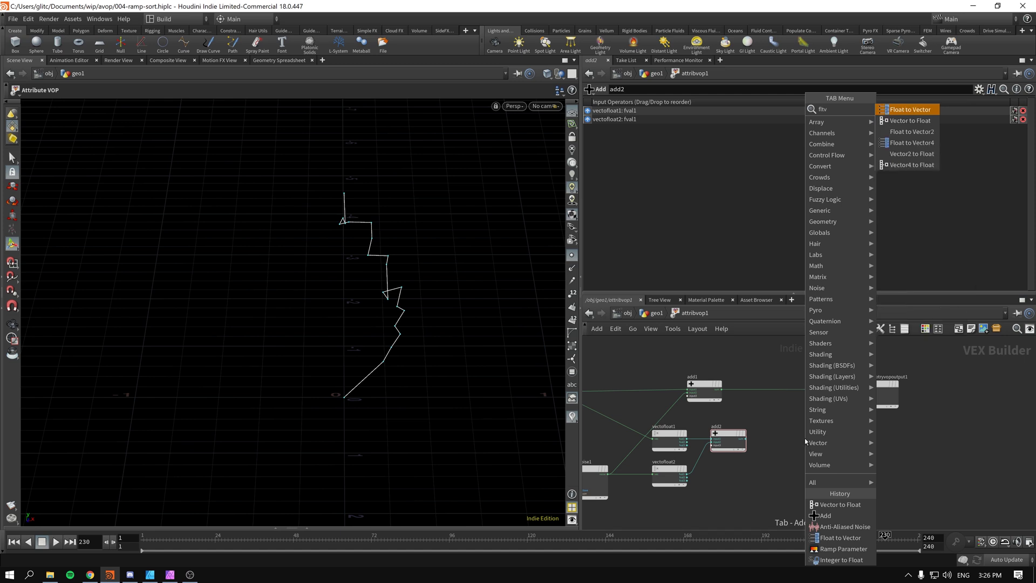
pyautogui.click(909, 110)
pyautogui.click(816, 433)
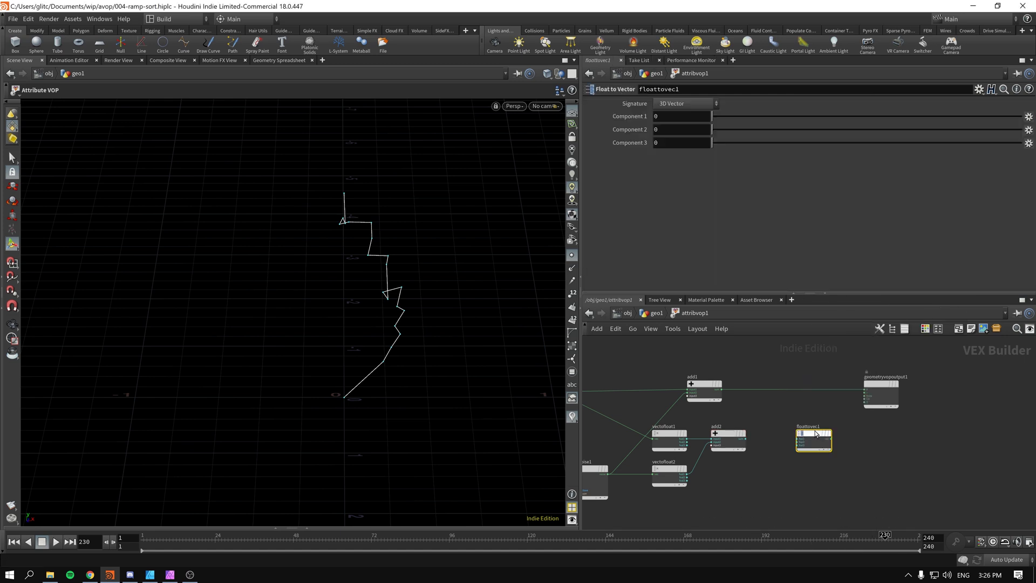
# Connect add2's sum into floattovec1's first component.
pyautogui.scroll(2, 766, 430)
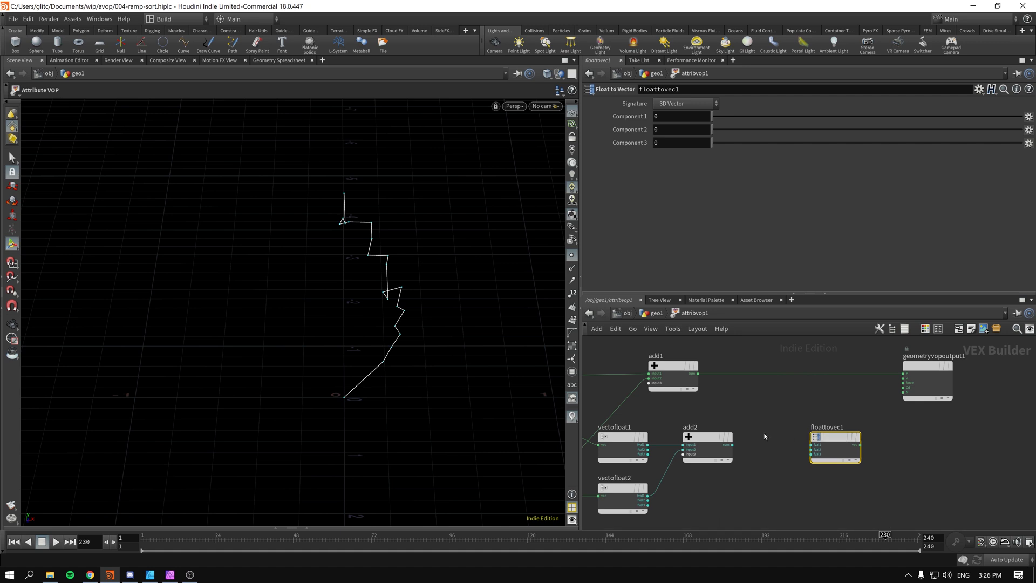
pyautogui.moveTo(765, 435); pyautogui.dragTo(829, 406, button='middle')
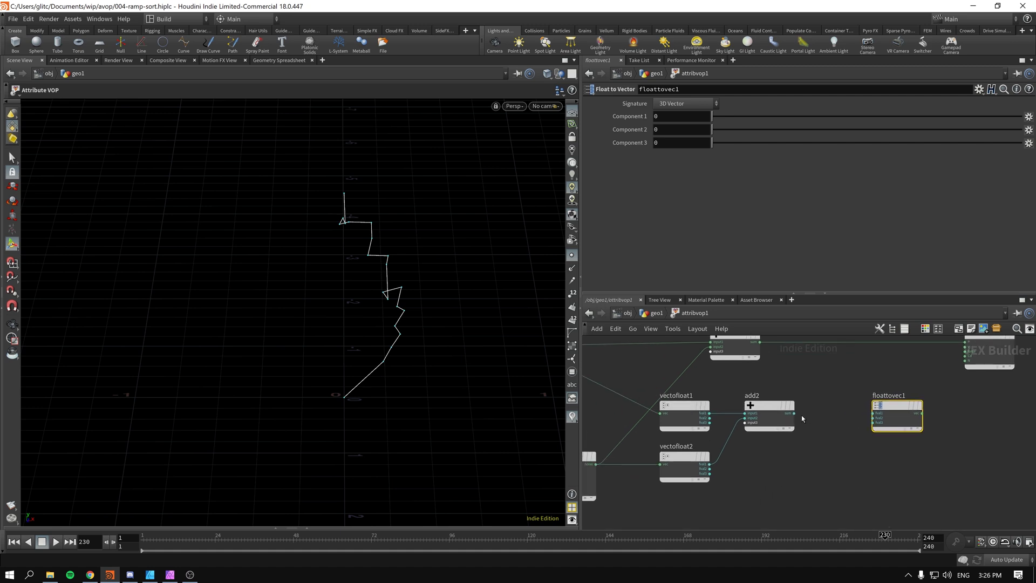
pyautogui.scroll(2, 818, 412)
pyautogui.moveTo(768, 417); pyautogui.dragTo(691, 417, button='middle')
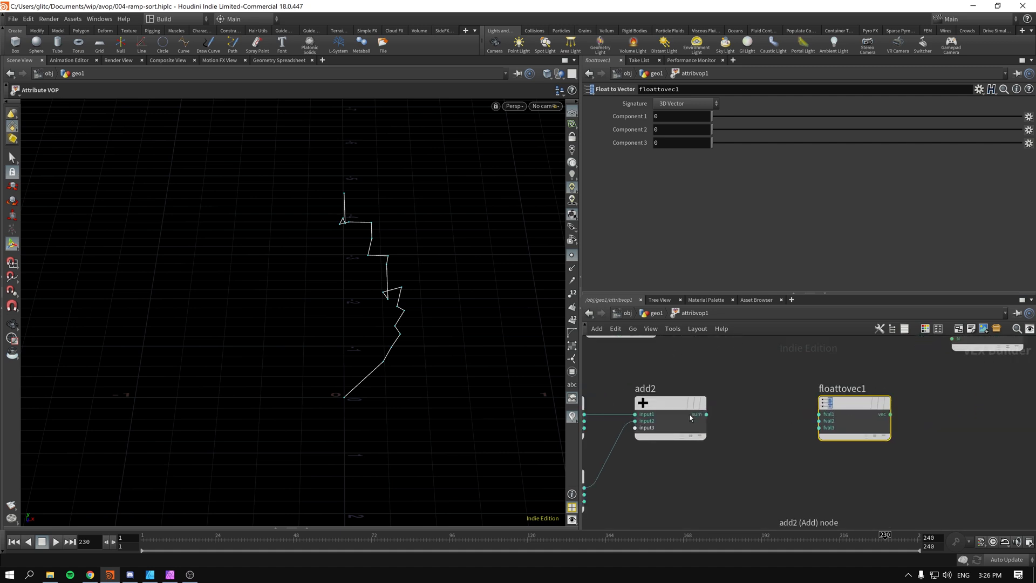
pyautogui.click(703, 414)
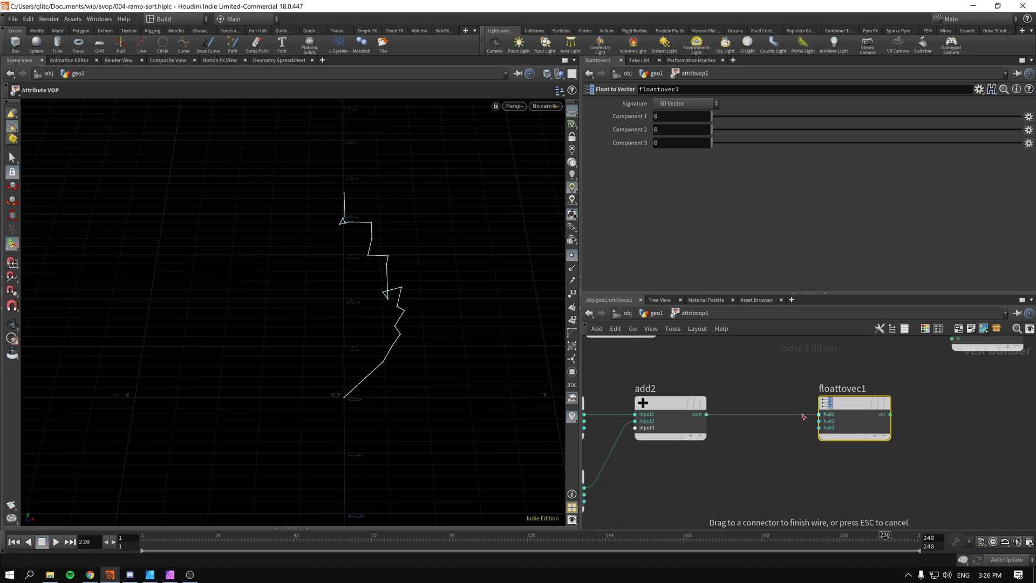
pyautogui.click(819, 421)
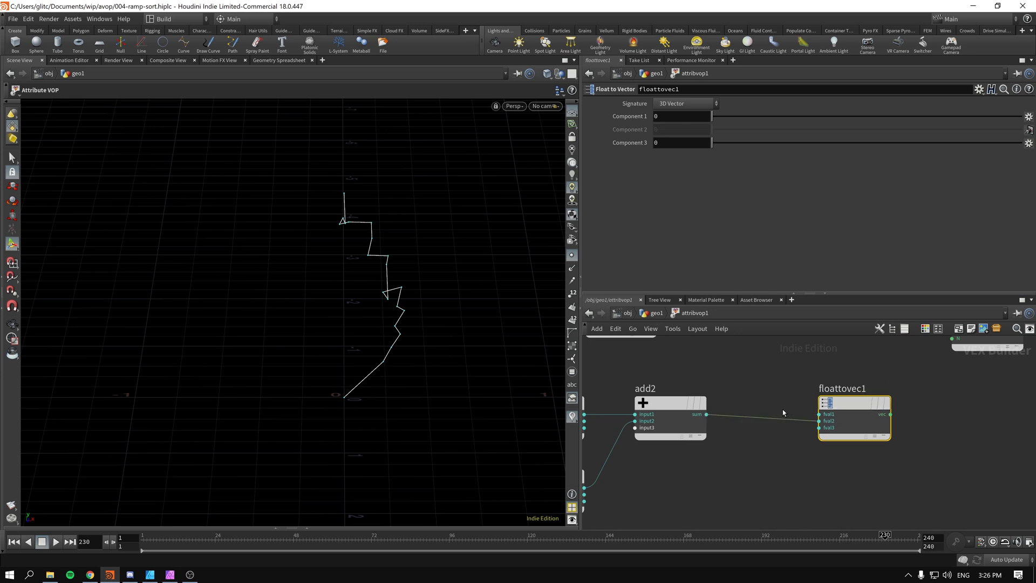
pyautogui.click(809, 420)
pyautogui.click(819, 414)
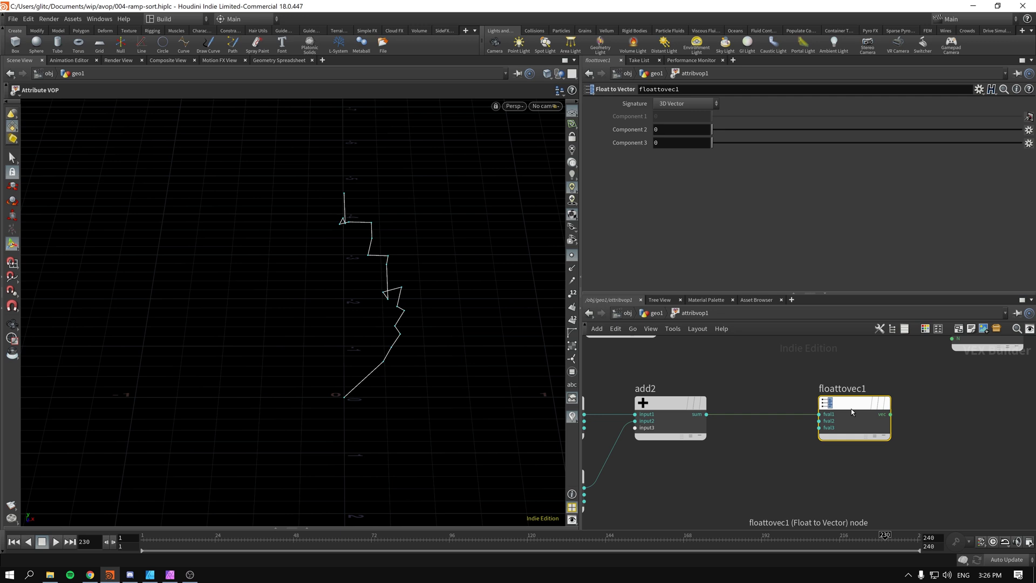
# Delete the unused add1 node and cut the direct globals-to-output wire.
pyautogui.scroll(-3, 851, 409)
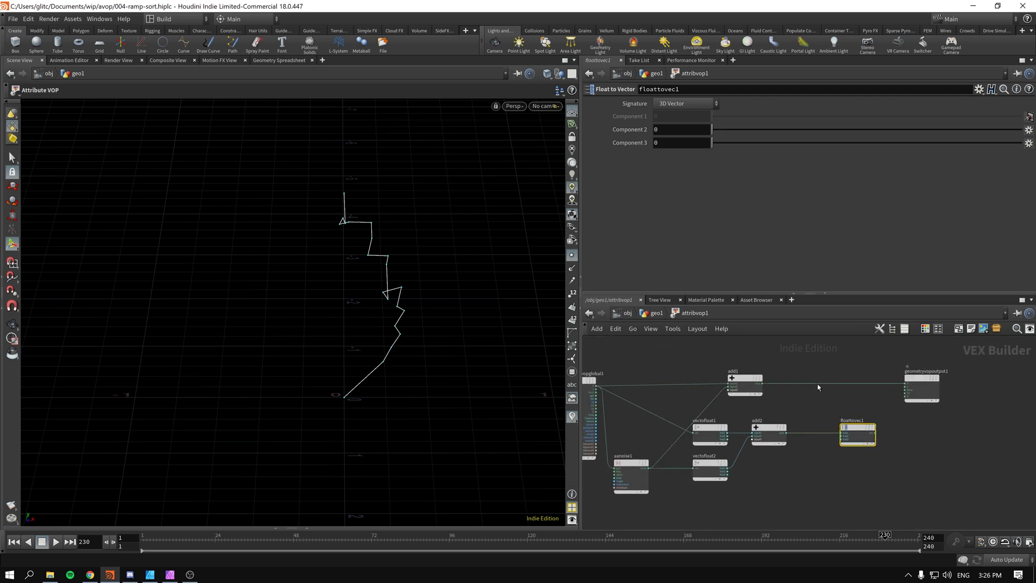
pyautogui.click(741, 377)
pyautogui.press('Delete')
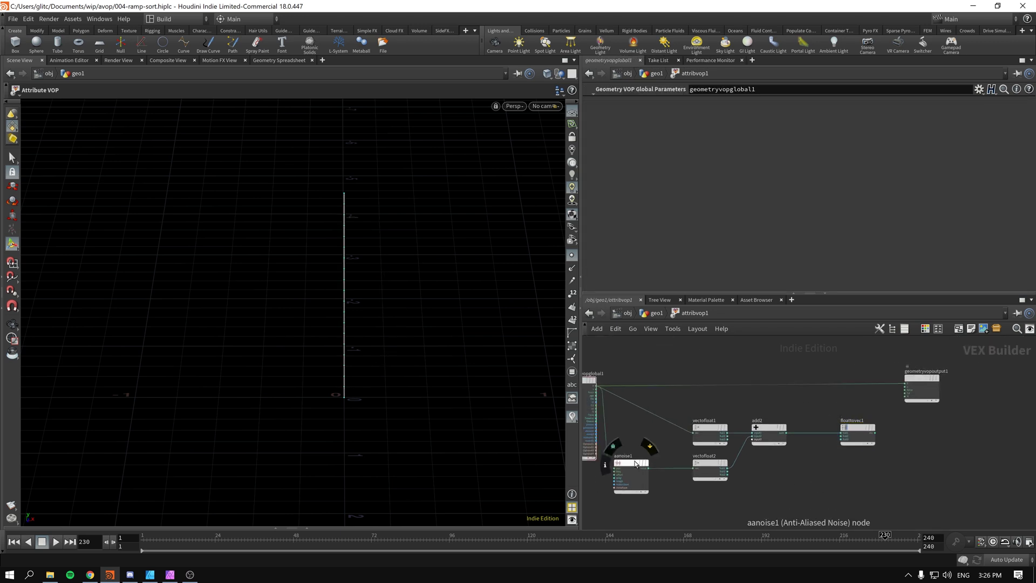
pyautogui.moveTo(636, 464); pyautogui.dragTo(632, 487)
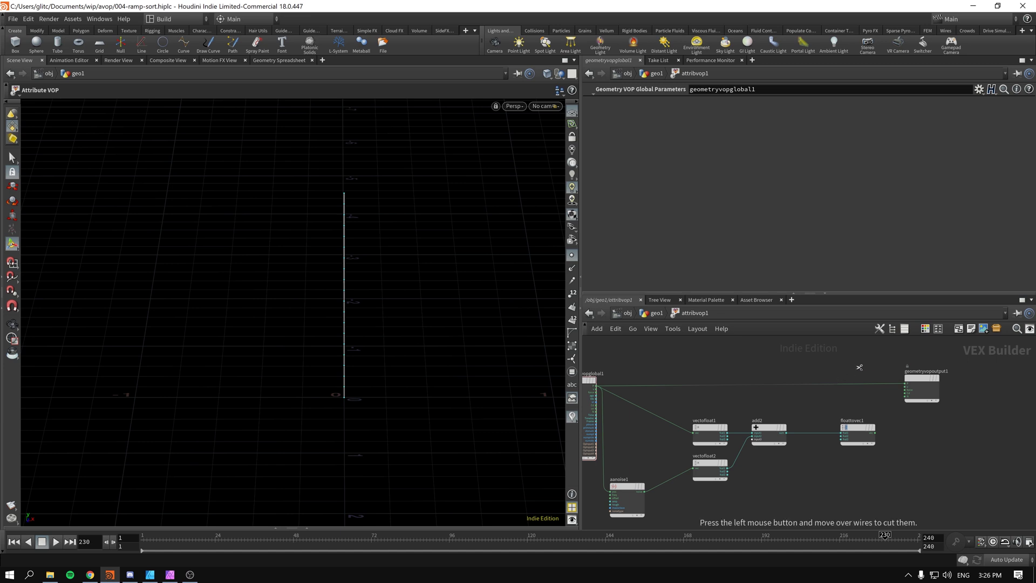
pyautogui.click(863, 384)
pyautogui.press('Delete')
pyautogui.moveTo(858, 432); pyautogui.dragTo(813, 383)
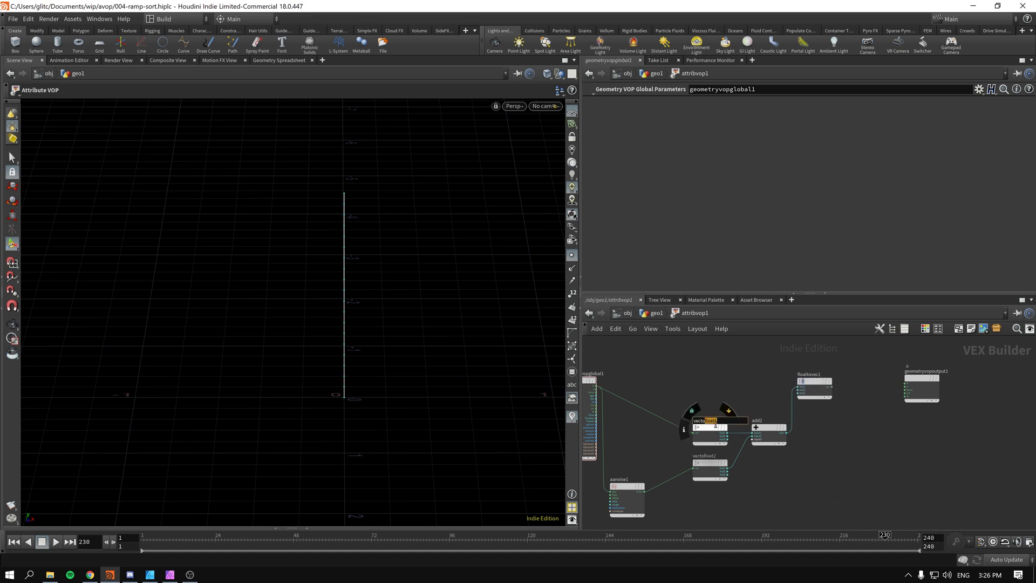
# Wire vectofloat1's fval2 and fval3 into floattovec1, and its vec output into P.
pyautogui.moveTo(717, 427); pyautogui.dragTo(749, 382)
pyautogui.scroll(2, 749, 381)
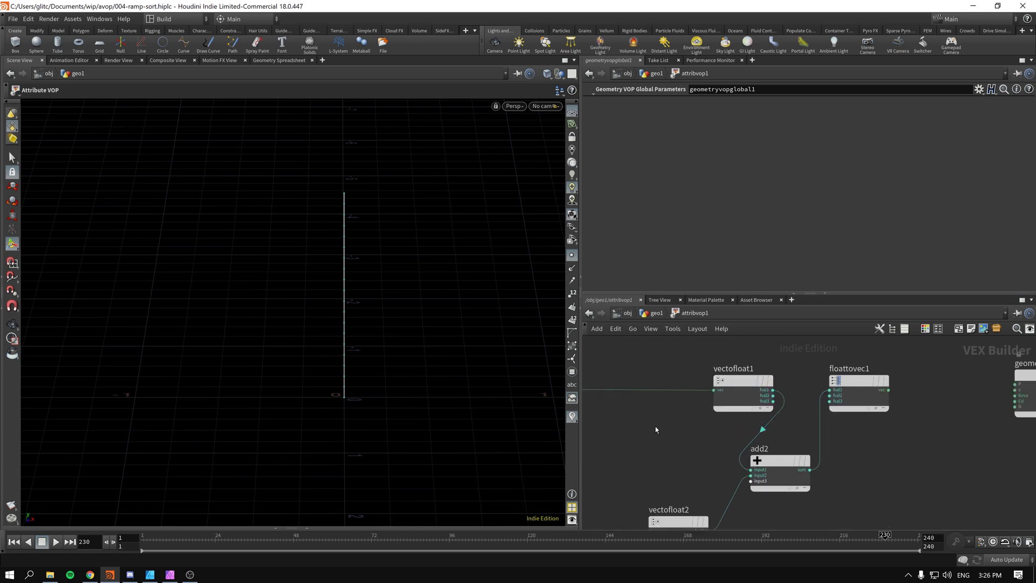
pyautogui.scroll(2, 706, 372)
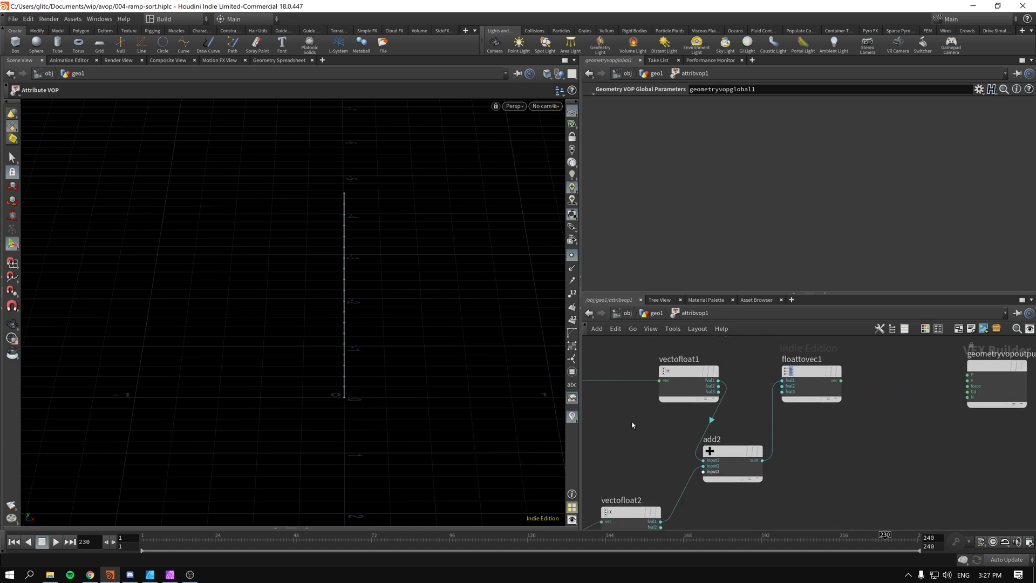
pyautogui.moveTo(641, 432); pyautogui.dragTo(615, 440, button='middle')
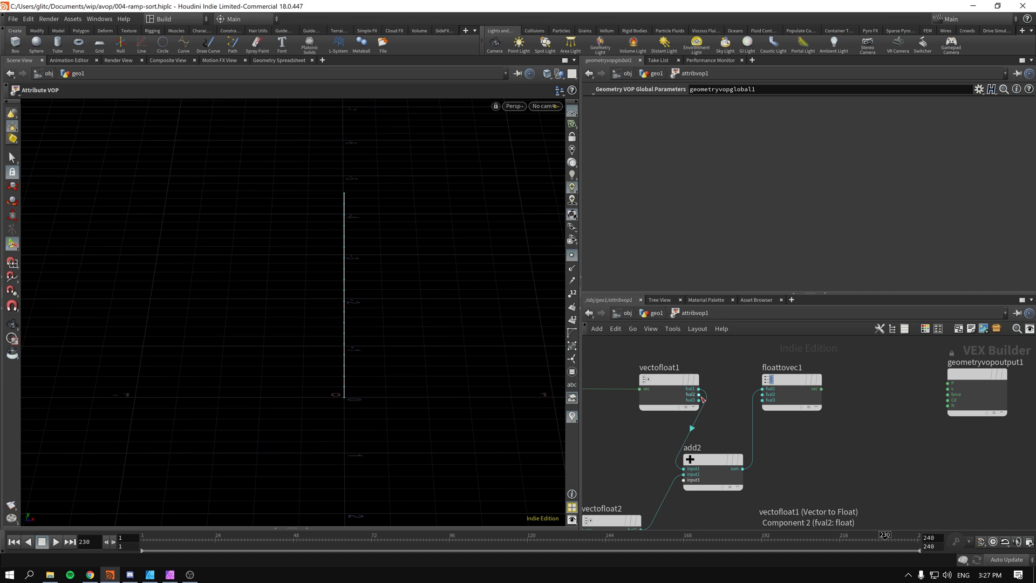
pyautogui.click(700, 394)
pyautogui.click(762, 395)
pyautogui.click(699, 399)
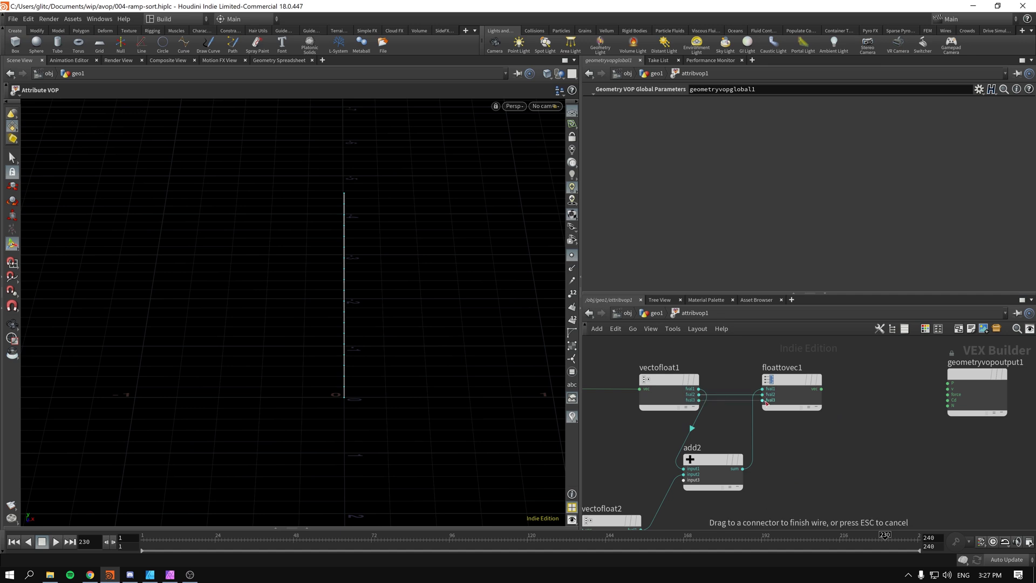
pyautogui.click(762, 400)
pyautogui.moveTo(766, 402); pyautogui.dragTo(667, 412, button='middle')
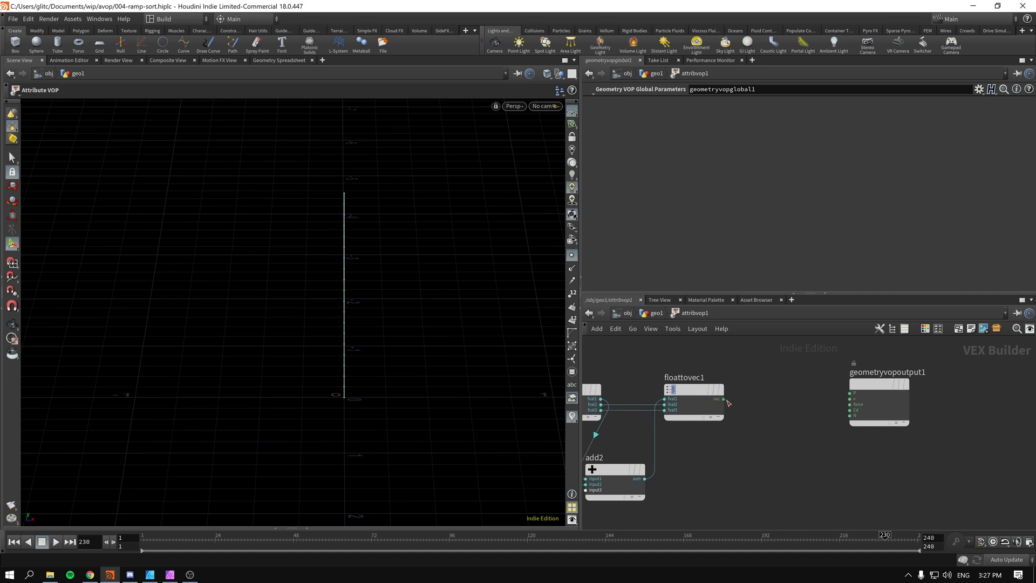
pyautogui.click(724, 398)
pyautogui.click(850, 393)
pyautogui.press('Escape')
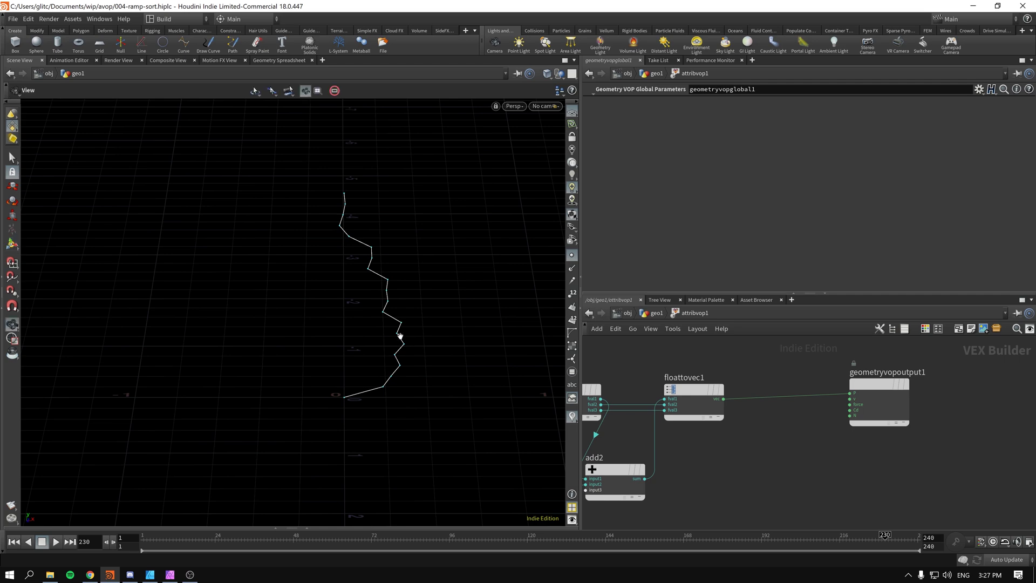
pyautogui.moveTo(399, 335)
pyautogui.mouseDown()
pyautogui.moveTo(379, 363)
pyautogui.moveTo(391, 453)
pyautogui.moveTo(409, 338)
pyautogui.moveTo(367, 331)
pyautogui.moveTo(270, 340)
pyautogui.moveTo(367, 342)
pyautogui.moveTo(259, 344)
pyautogui.moveTo(432, 329)
pyautogui.moveTo(407, 451)
pyautogui.moveTo(399, 352)
pyautogui.moveTo(412, 344)
pyautogui.mouseUp()
pyautogui.press('Return')
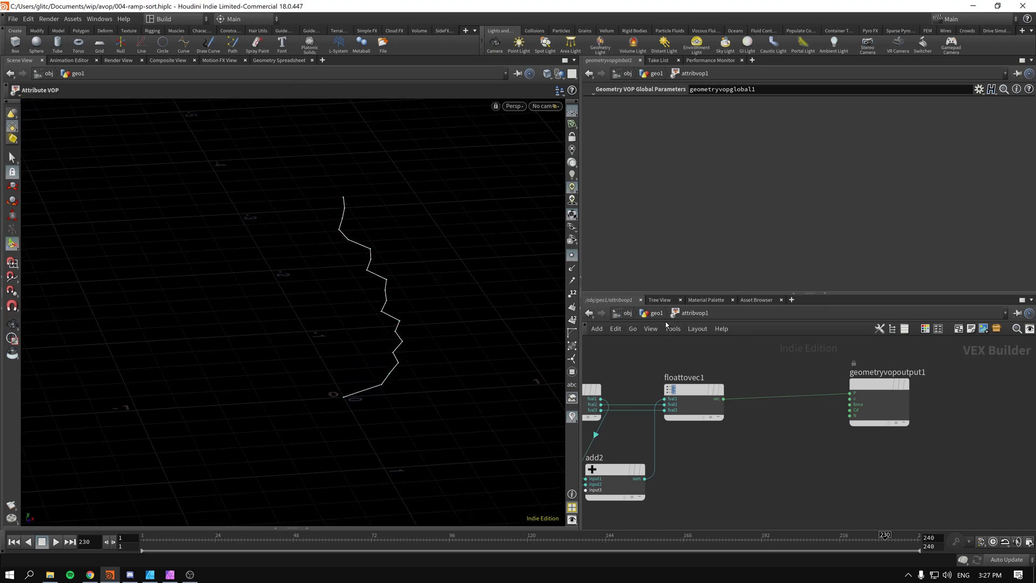
pyautogui.moveTo(647, 372); pyautogui.dragTo(814, 437, button='middle')
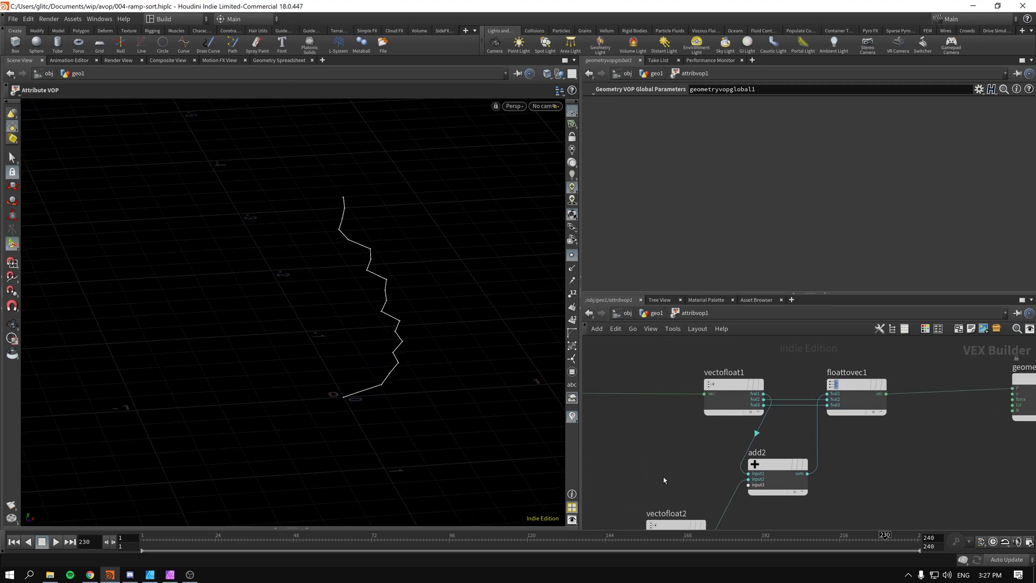
pyautogui.moveTo(663, 479); pyautogui.dragTo(758, 526, button='middle')
# Promote aanoise1's frequency, offset, amplitude and roughness inputs to parameters.
pyautogui.click(702, 454)
pyautogui.scroll(3, 696, 456)
pyautogui.rightClick(703, 469)
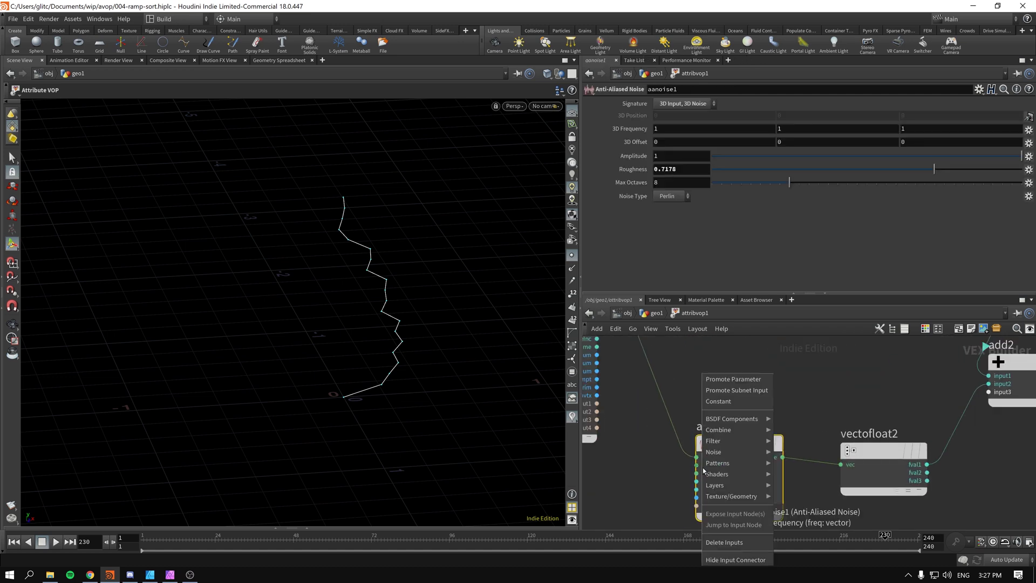
pyautogui.click(728, 380)
pyautogui.rightClick(714, 478)
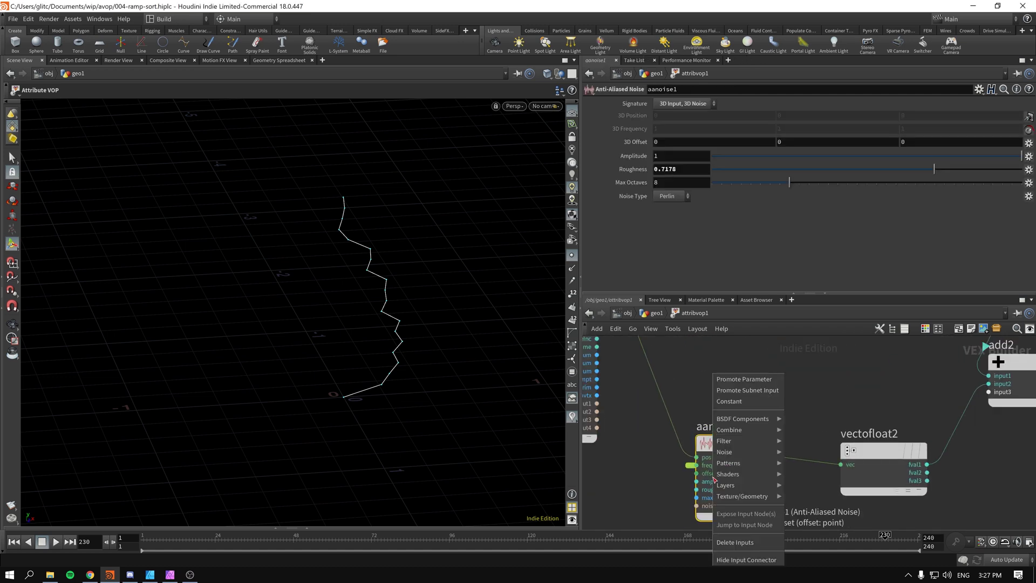
pyautogui.click(739, 379)
pyautogui.rightClick(711, 481)
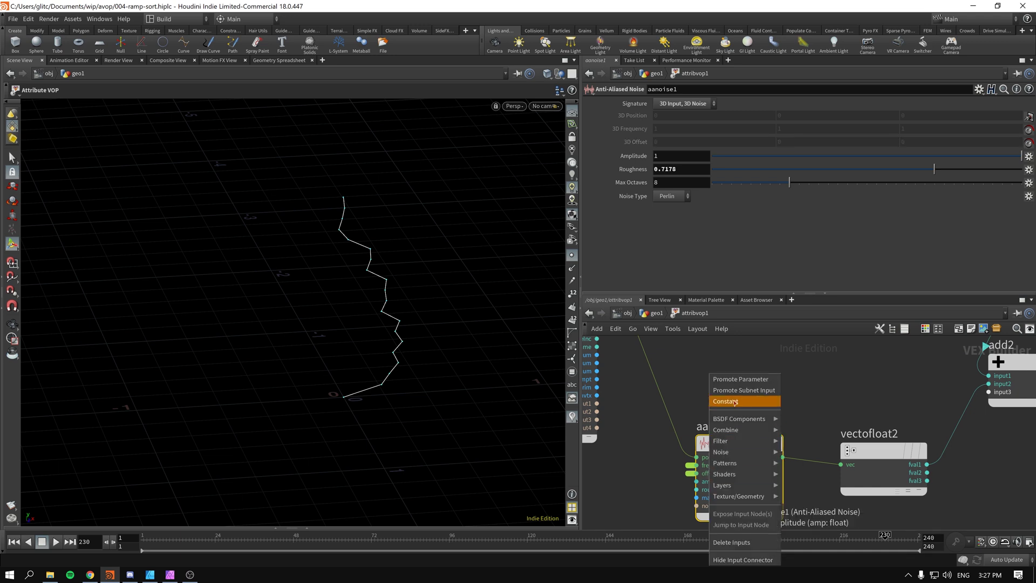
pyautogui.click(739, 378)
pyautogui.rightClick(701, 489)
pyautogui.click(646, 524)
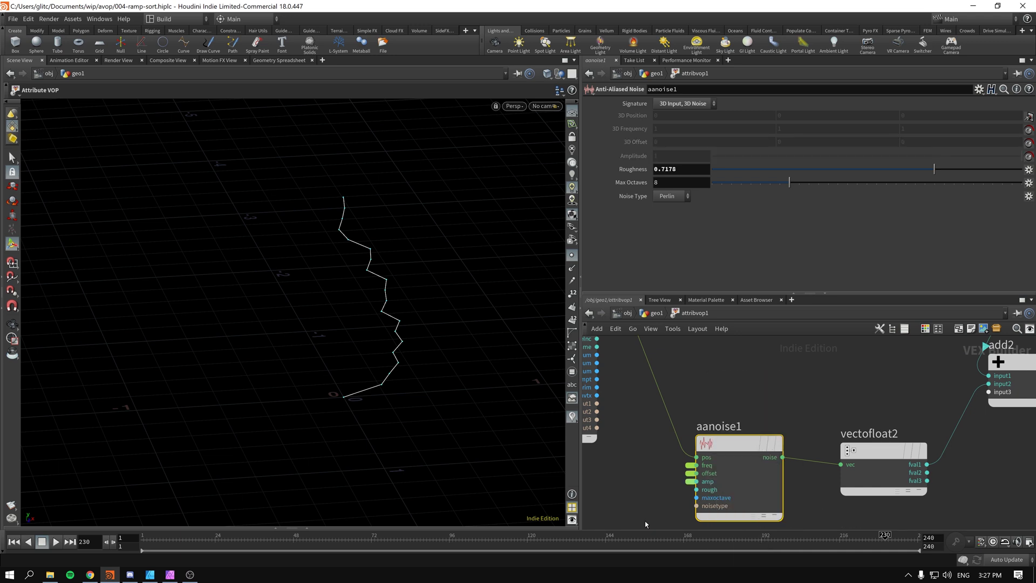
pyautogui.rightClick(699, 490)
pyautogui.click(764, 380)
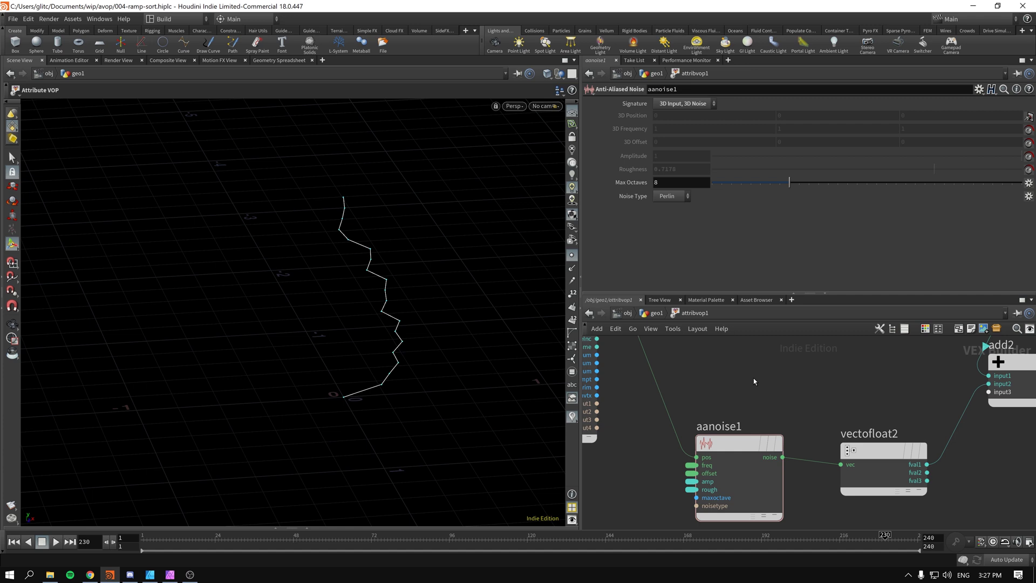
# Try Roughness values such as 0.7496 on attribvop1 while watching the curve.
pyautogui.click(653, 314)
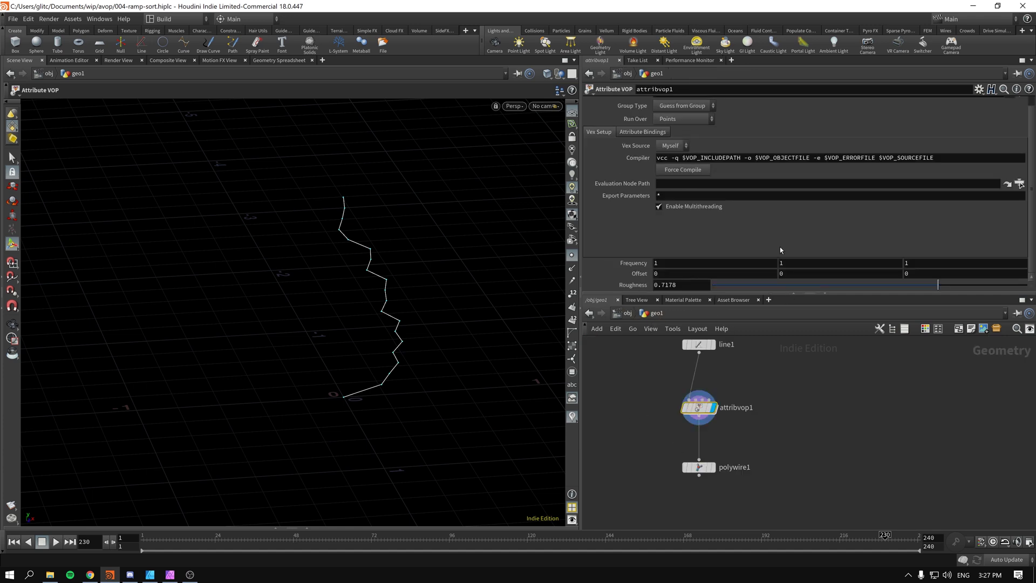
pyautogui.moveTo(937, 285)
pyautogui.mouseDown()
pyautogui.moveTo(717, 286)
pyautogui.moveTo(950, 292)
pyautogui.mouseUp()
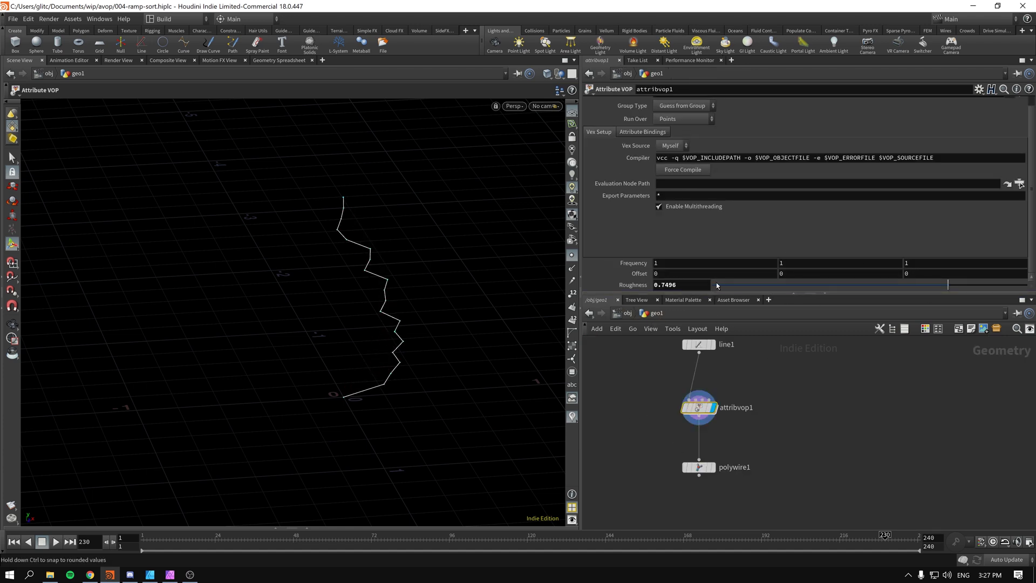
pyautogui.doubleClick(698, 408)
pyautogui.moveTo(712, 475)
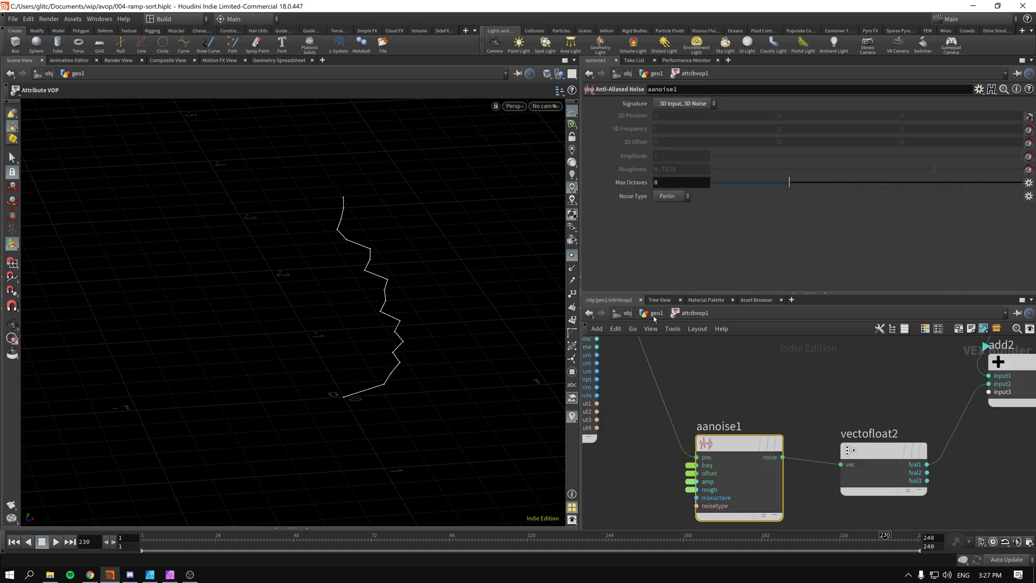
pyautogui.press('u')
pyautogui.moveTo(690, 473); pyautogui.dragTo(612, 356)
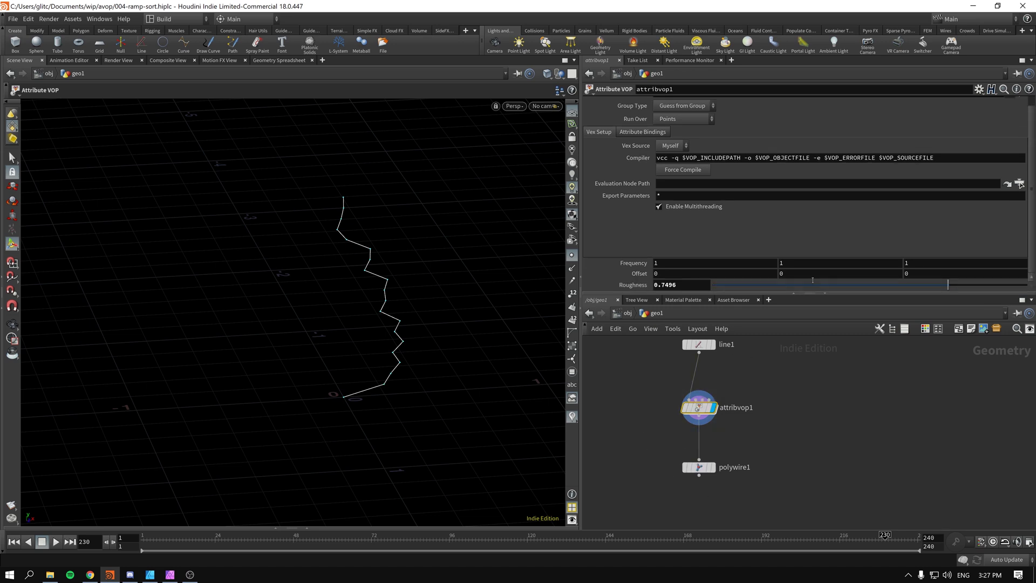
pyautogui.moveTo(948, 285); pyautogui.dragTo(798, 289)
pyautogui.hotkey('ctrl', 'z')
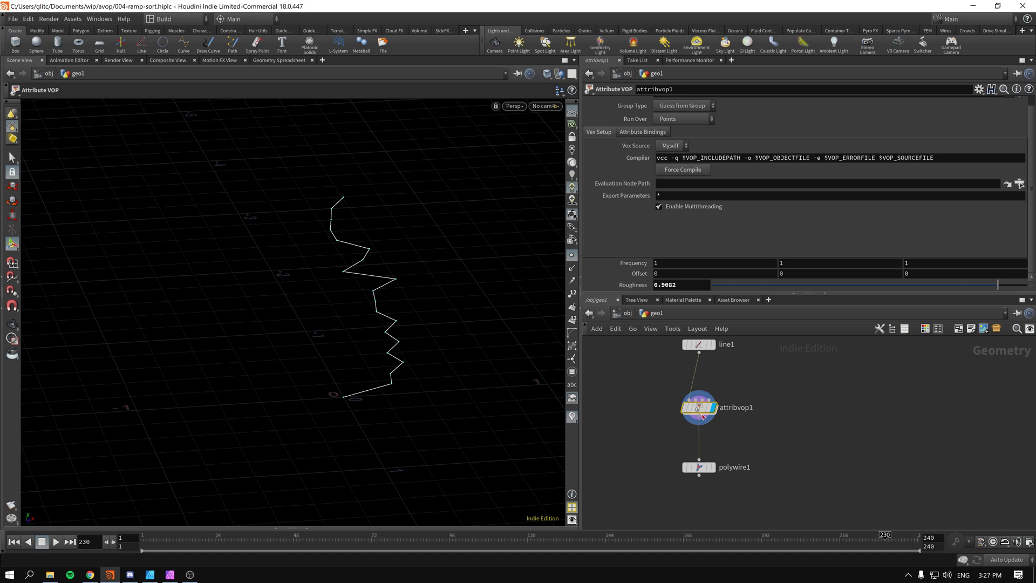
# Inside attribvop1, remove the amp1 node feeding the noise amplitude.
pyautogui.doubleClick(698, 408)
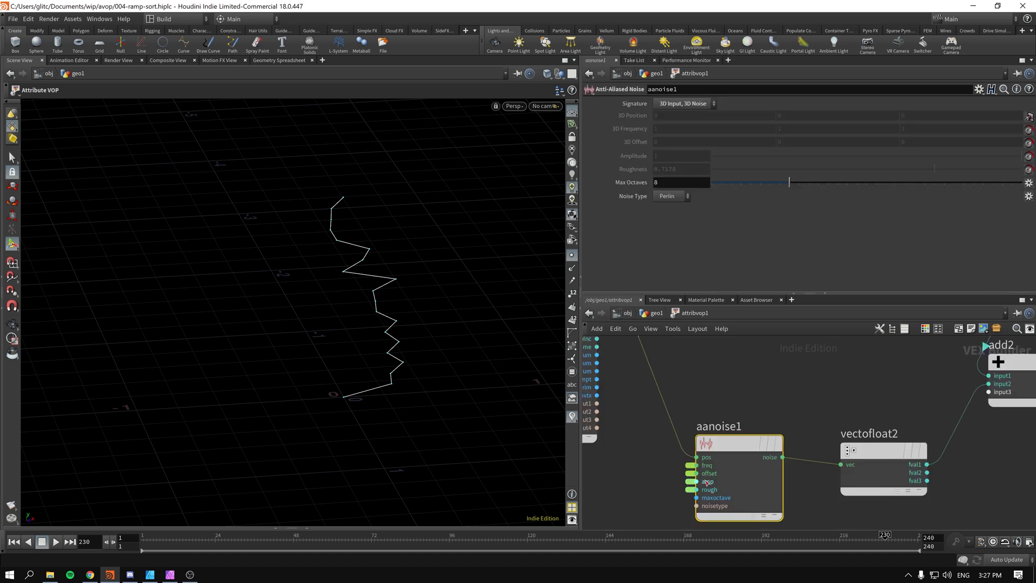
pyautogui.rightClick(706, 481)
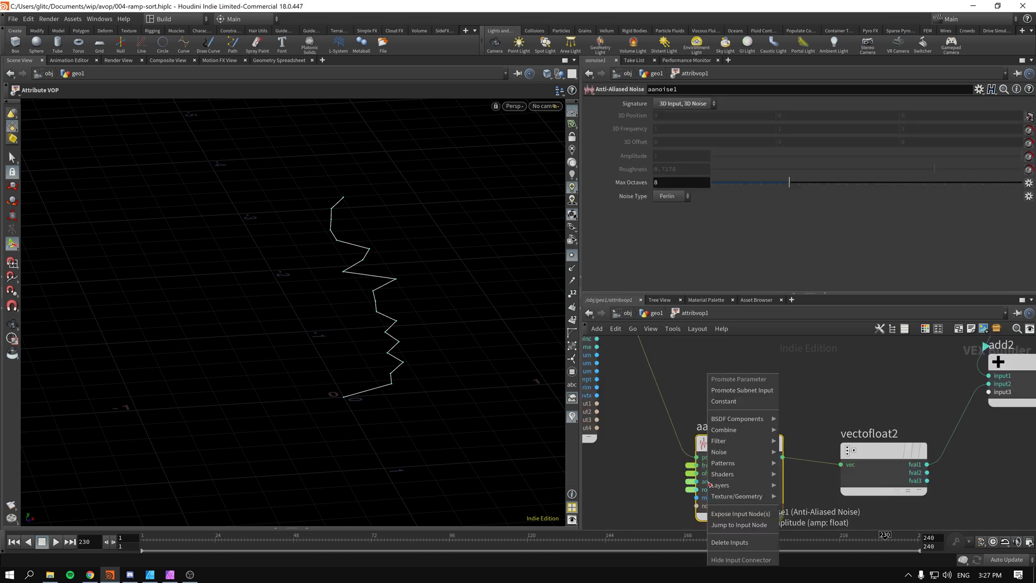
pyautogui.click(742, 401)
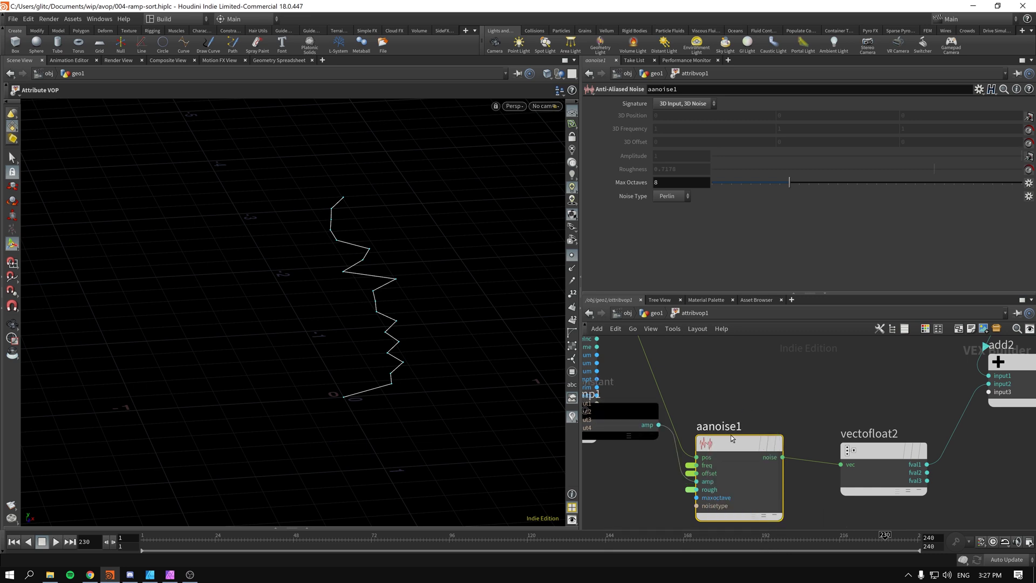
pyautogui.rightClick(697, 482)
pyautogui.click(741, 384)
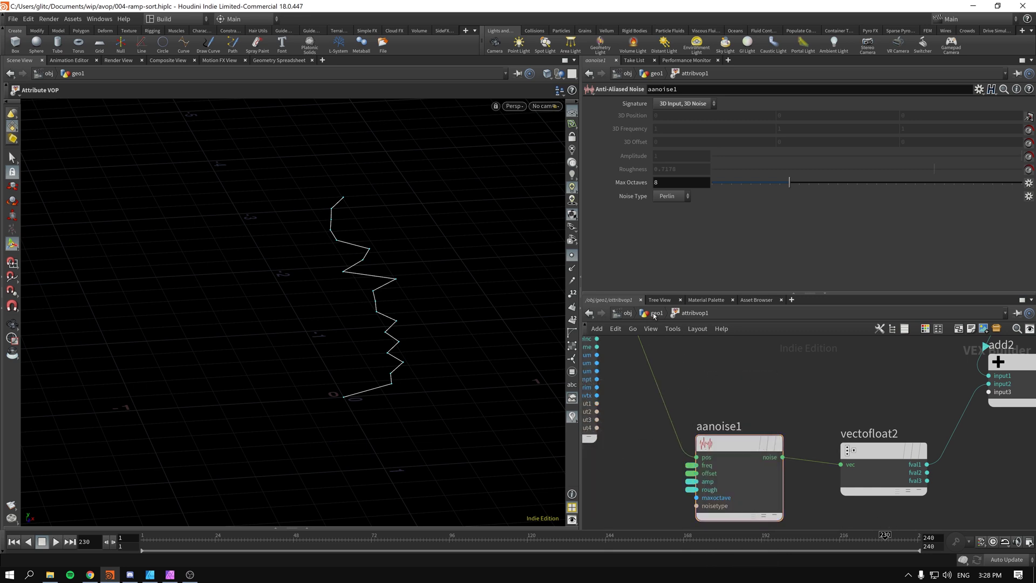
pyautogui.press('u')
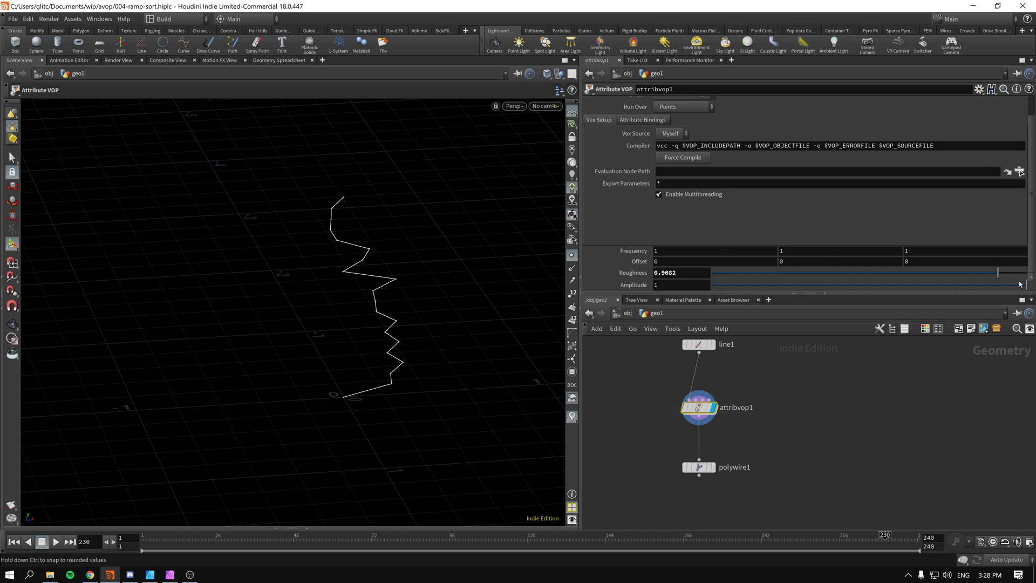
# Lower Roughness to 0.1381 and Amplitude to about -0.009 until the line is nearly straight.
pyautogui.moveTo(998, 272); pyautogui.dragTo(755, 273)
pyautogui.moveTo(1025, 285); pyautogui.dragTo(876, 299)
pyautogui.press('Escape')
pyautogui.moveTo(336, 332); pyautogui.dragTo(350, 326)
# Display polywire1 and raise attribvop1's amplitude to 0.806 and roughness to 0.6612.
pyautogui.press('Return')
pyautogui.click(708, 468)
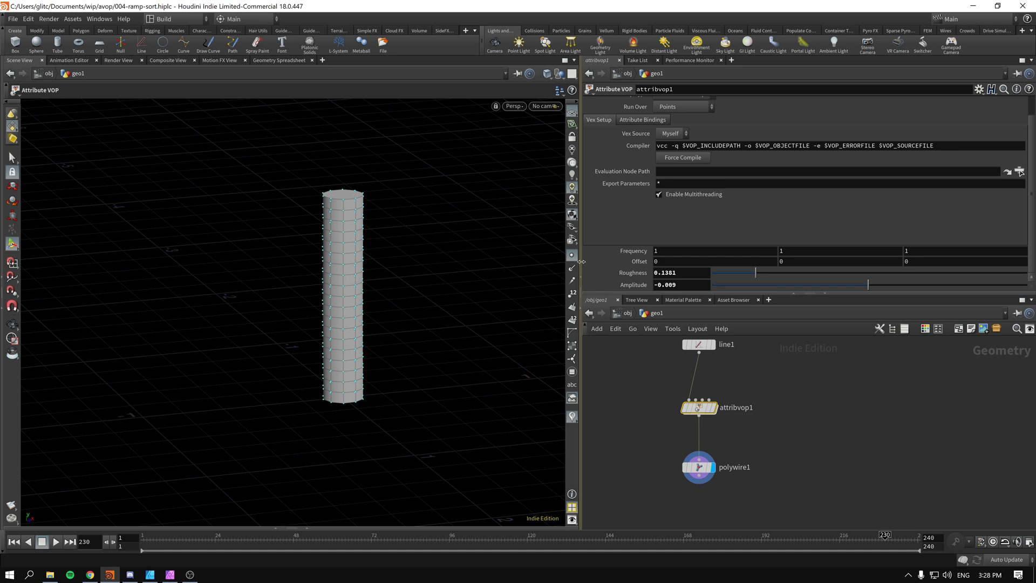
pyautogui.click(694, 404)
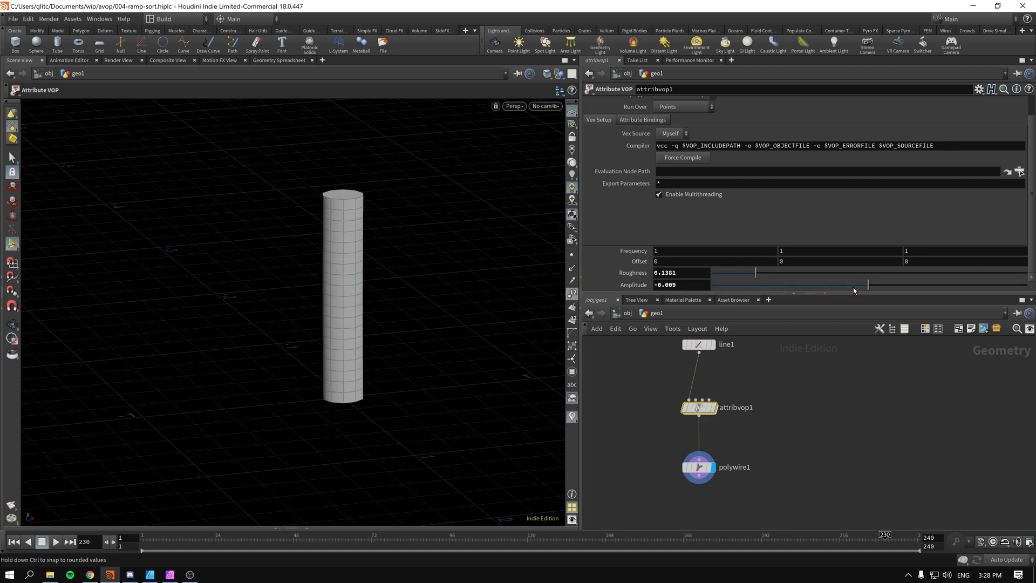
pyautogui.moveTo(853, 287); pyautogui.dragTo(985, 285)
pyautogui.moveTo(756, 273); pyautogui.dragTo(927, 287)
# Thin the PolyWire's Wire Radius to 0.0076.
pyautogui.press('Down')
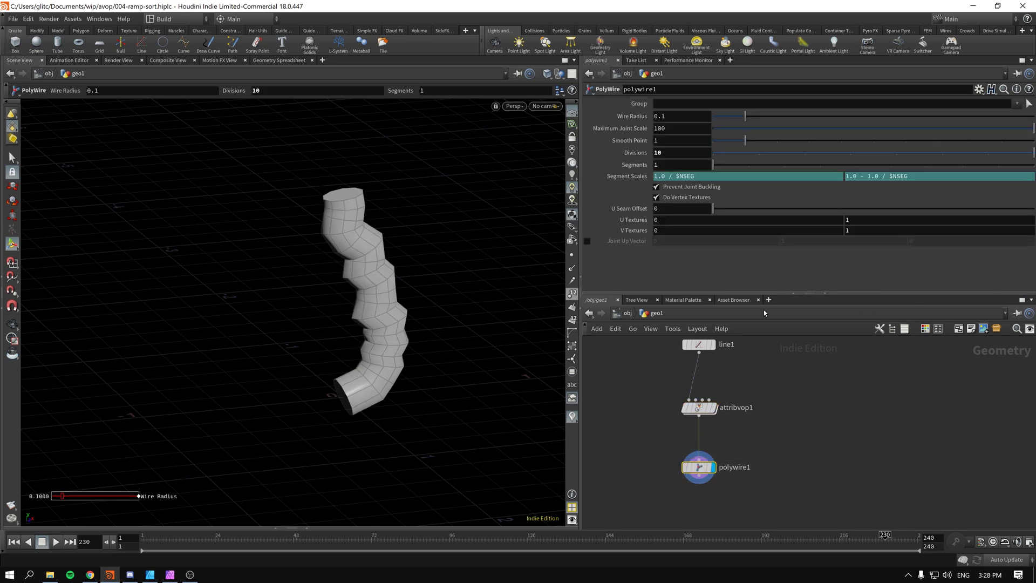
pyautogui.moveTo(752, 115); pyautogui.dragTo(715, 116)
pyautogui.press('Up')
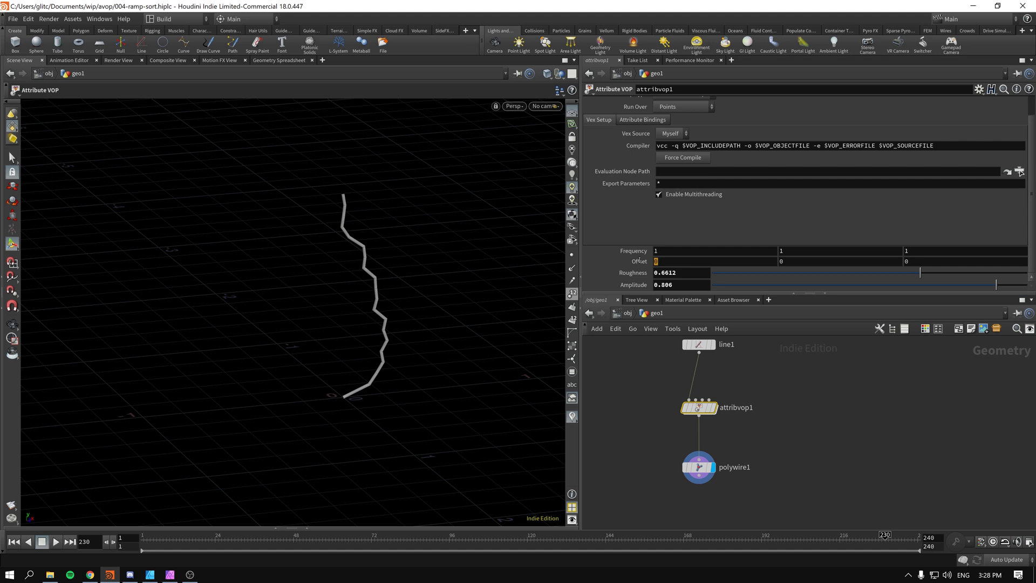
# Set the noise Offset to $T/9, revise it to $T/25, and preview playback.
pyautogui.write('$T')
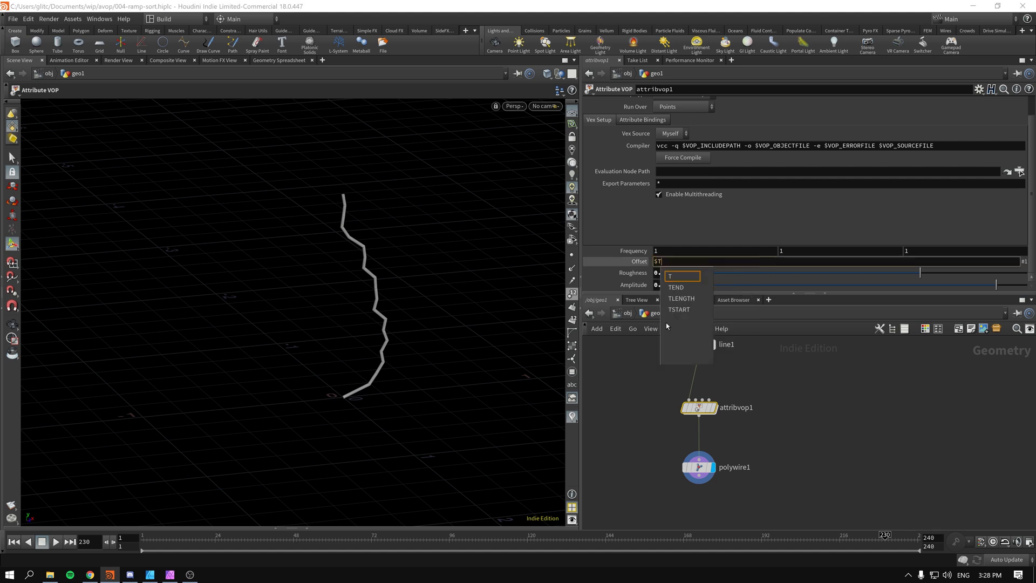
pyautogui.write('/9')
pyautogui.press('Return')
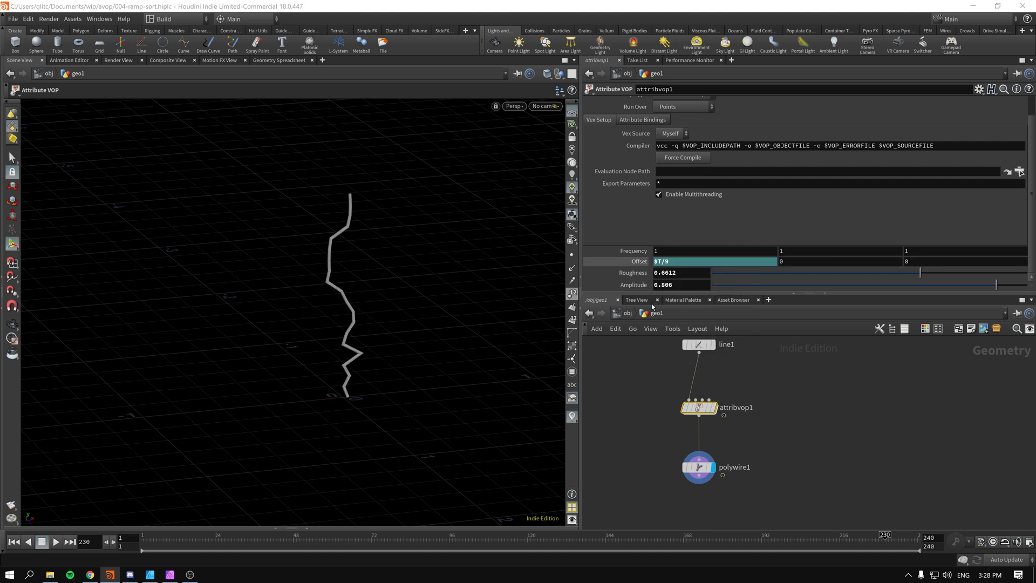
pyautogui.doubleClick(666, 261)
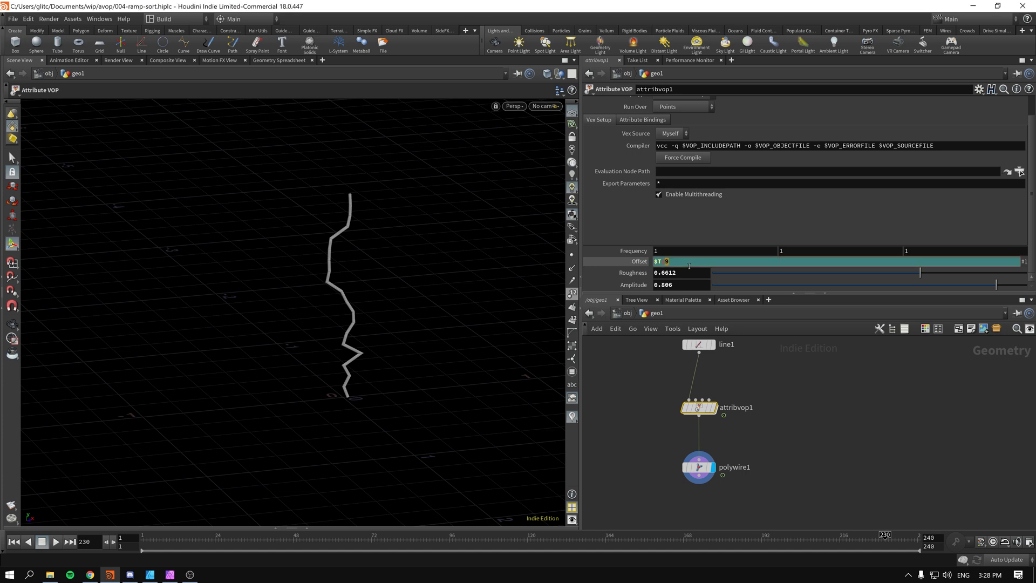
pyautogui.write('25')
pyautogui.press('Return')
pyautogui.click(55, 544)
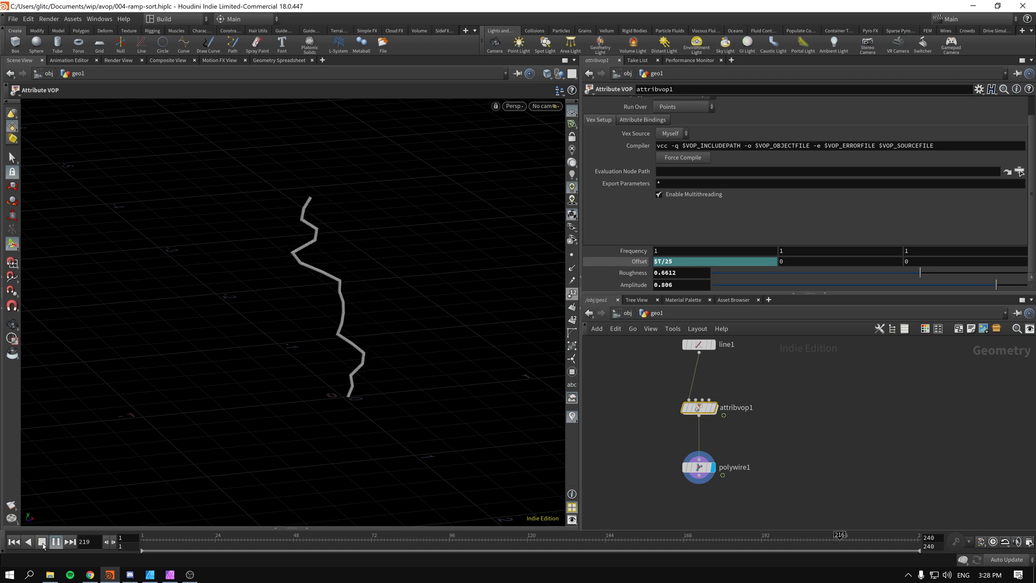
pyautogui.click(42, 542)
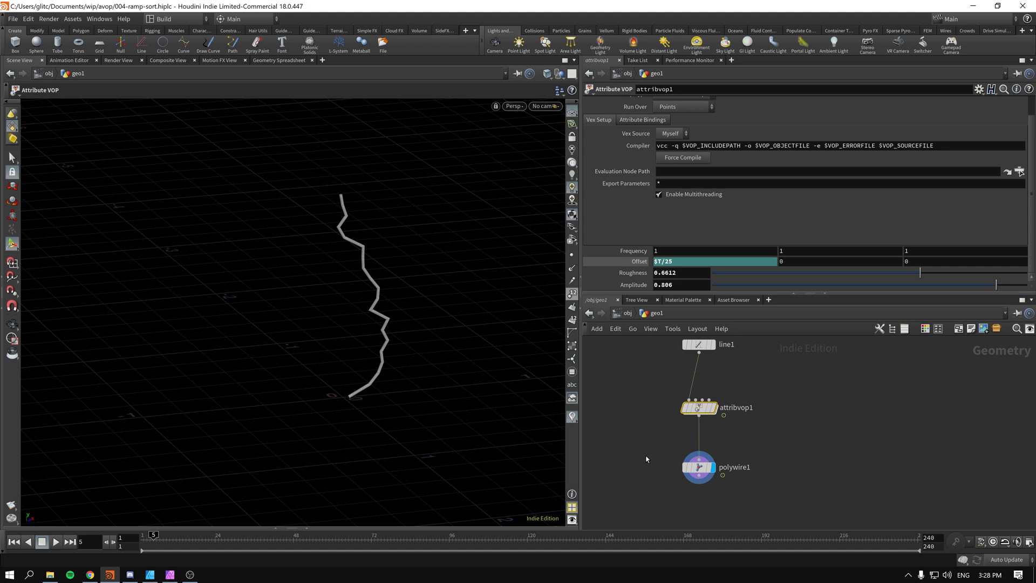
# Drag polywire1 and attribvop1 lower and set the display flag on attribvop1.
pyautogui.click(698, 467)
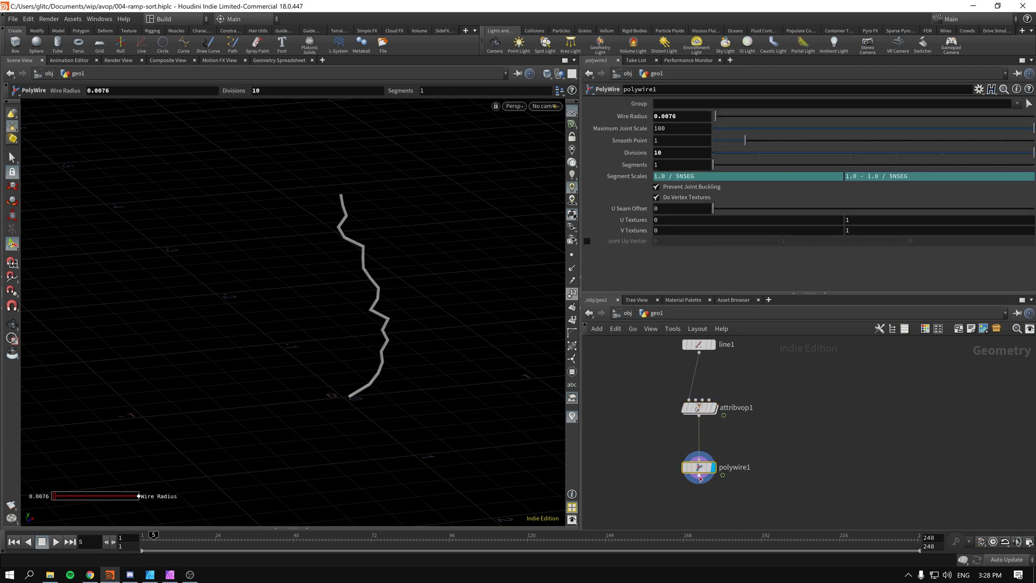
pyautogui.moveTo(698, 468); pyautogui.dragTo(703, 488)
pyautogui.moveTo(700, 414); pyautogui.dragTo(700, 427)
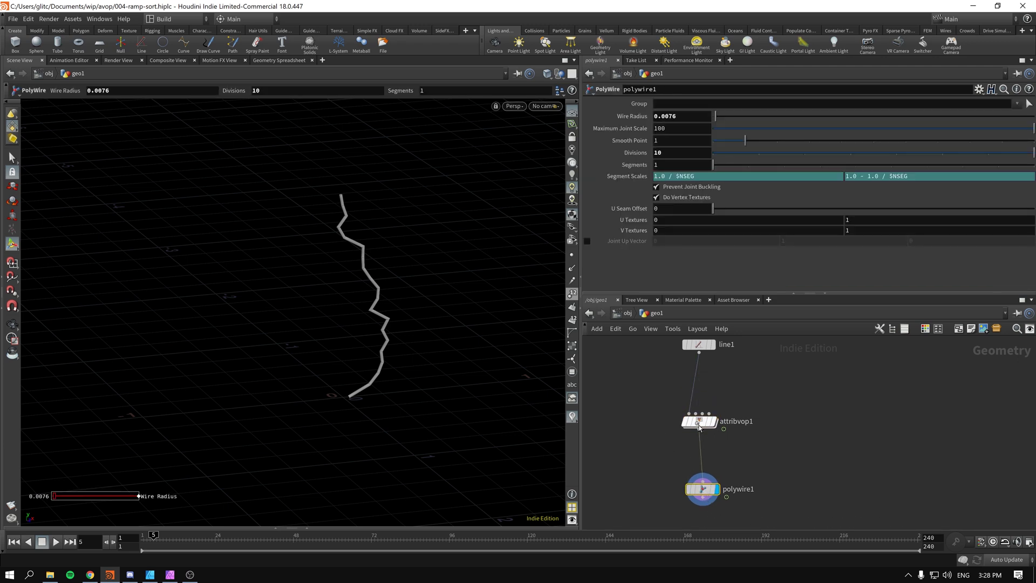
pyautogui.click(713, 421)
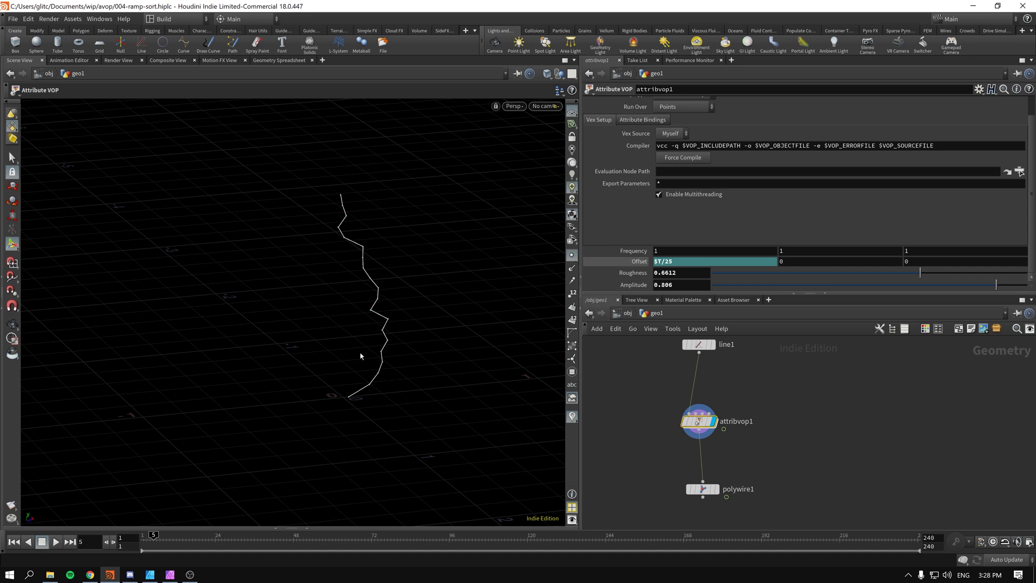
# Drop a Group by Range node onto the line1 wire and display its output.
pyautogui.press('Tab')
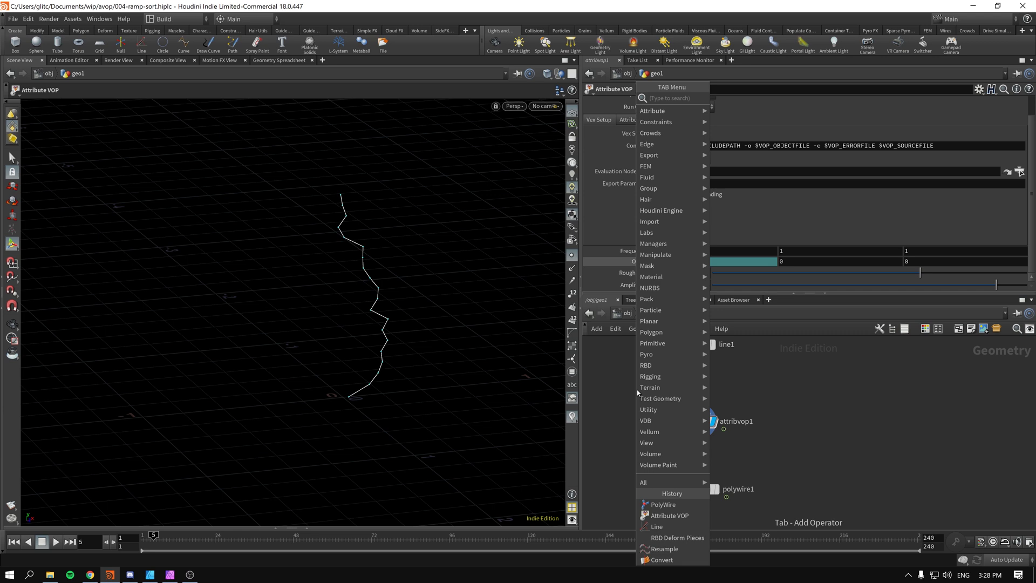
pyautogui.write('grou')
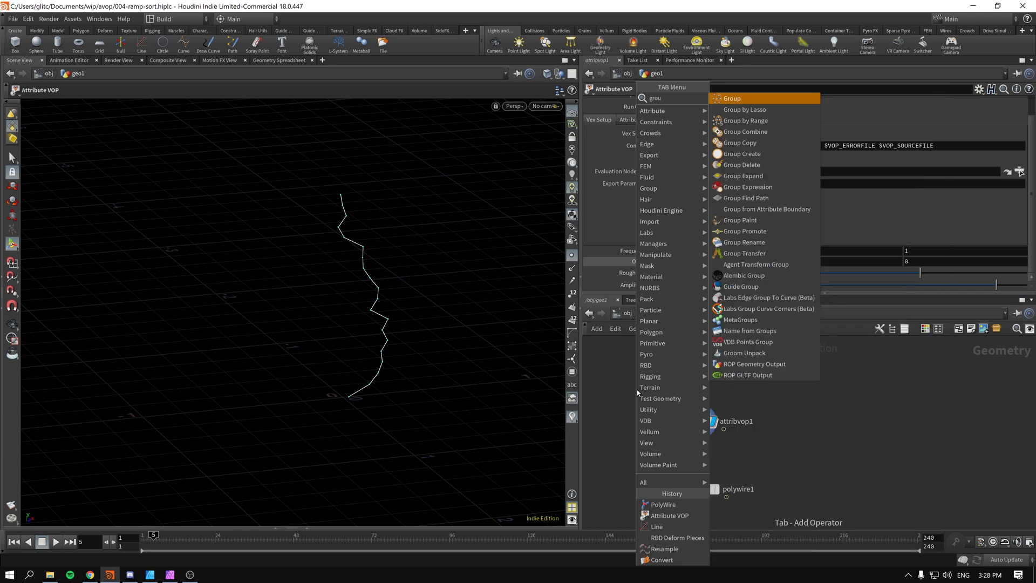
pyautogui.click(785, 122)
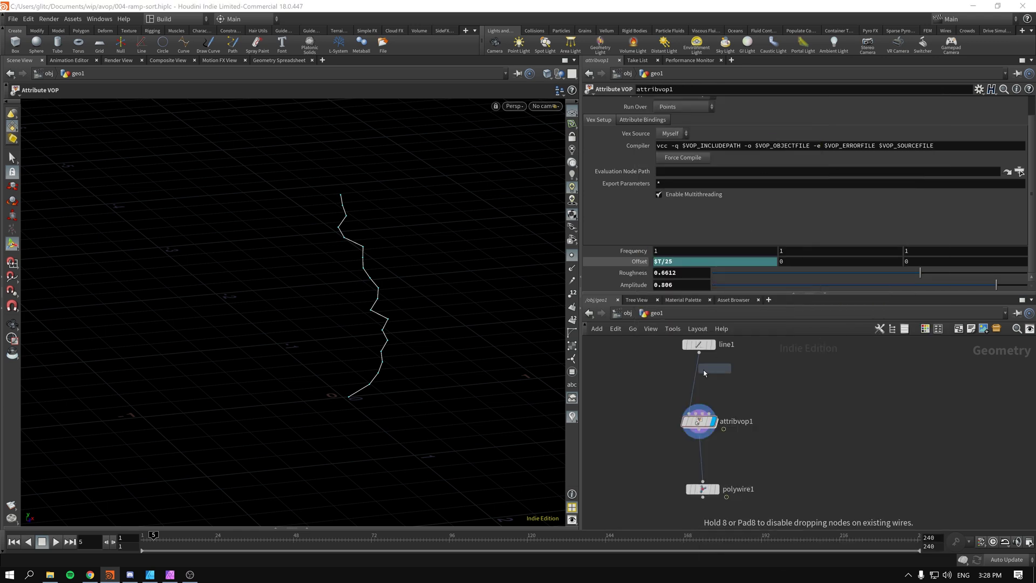
pyautogui.click(699, 379)
pyautogui.moveTo(699, 379); pyautogui.dragTo(699, 385)
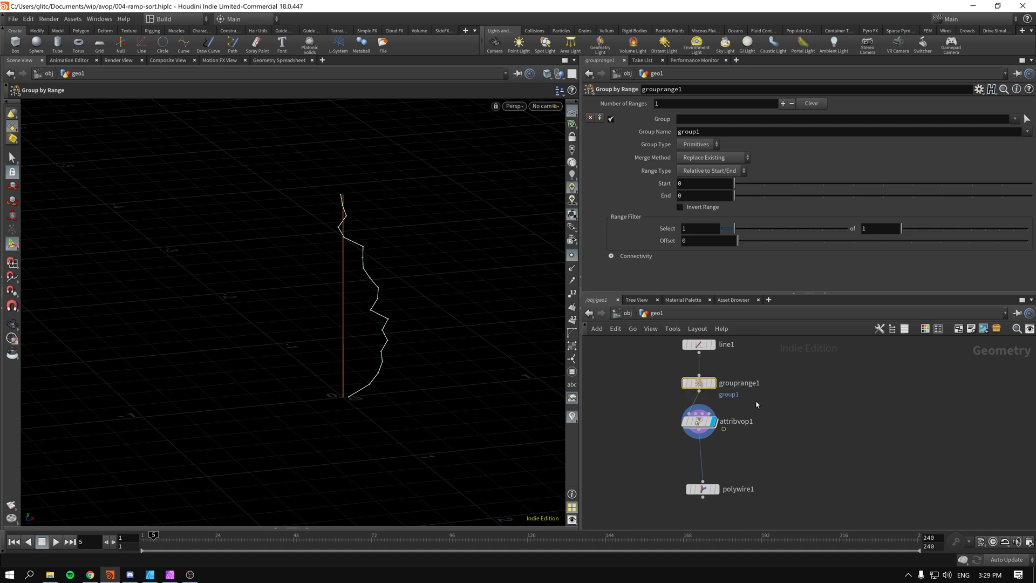
pyautogui.click(712, 383)
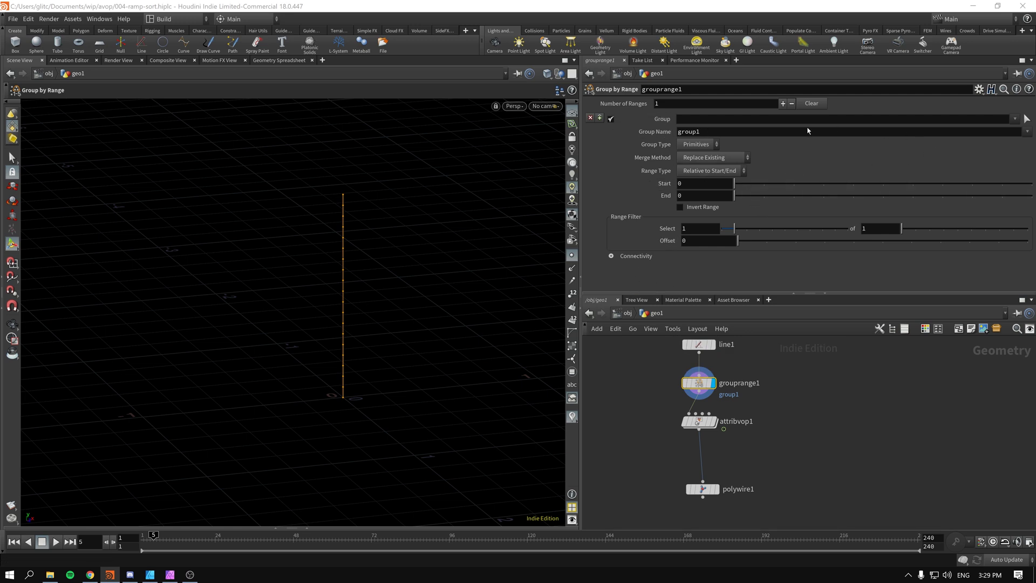
# Set grouprange1's Group Type to Points with Start and End of 3.
pyautogui.click(686, 145)
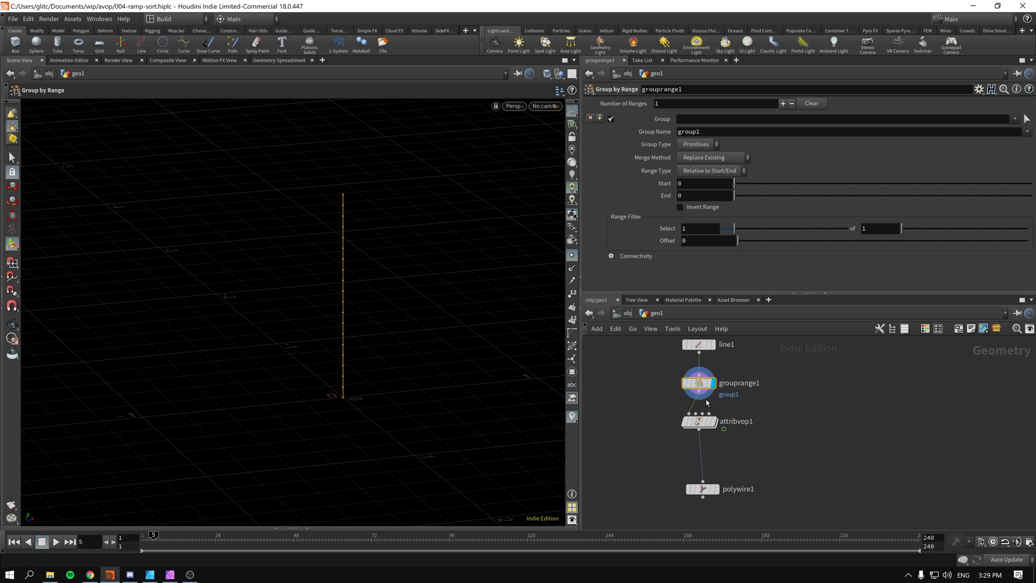
pyautogui.click(697, 144)
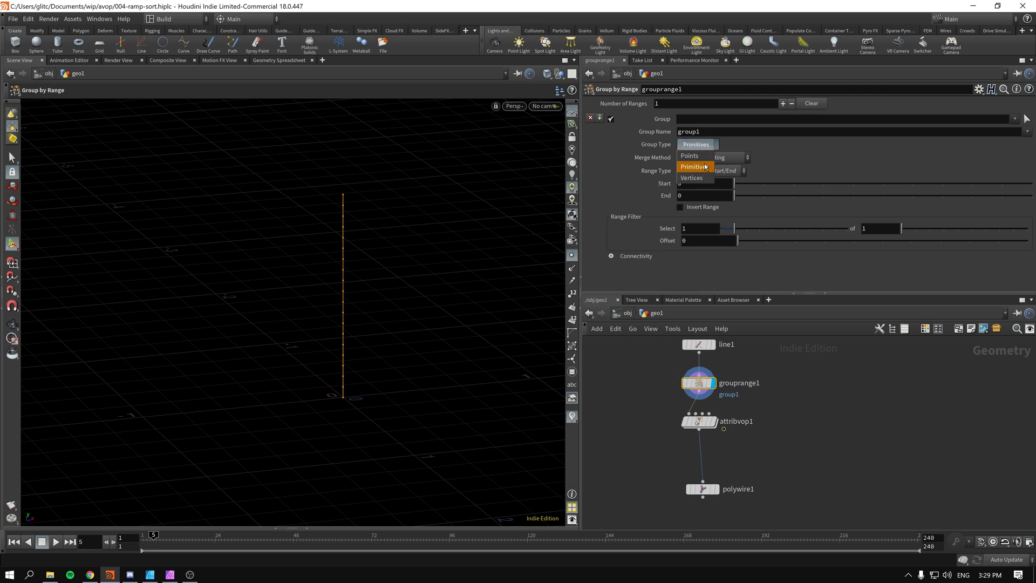
pyautogui.click(701, 157)
pyautogui.write('0')
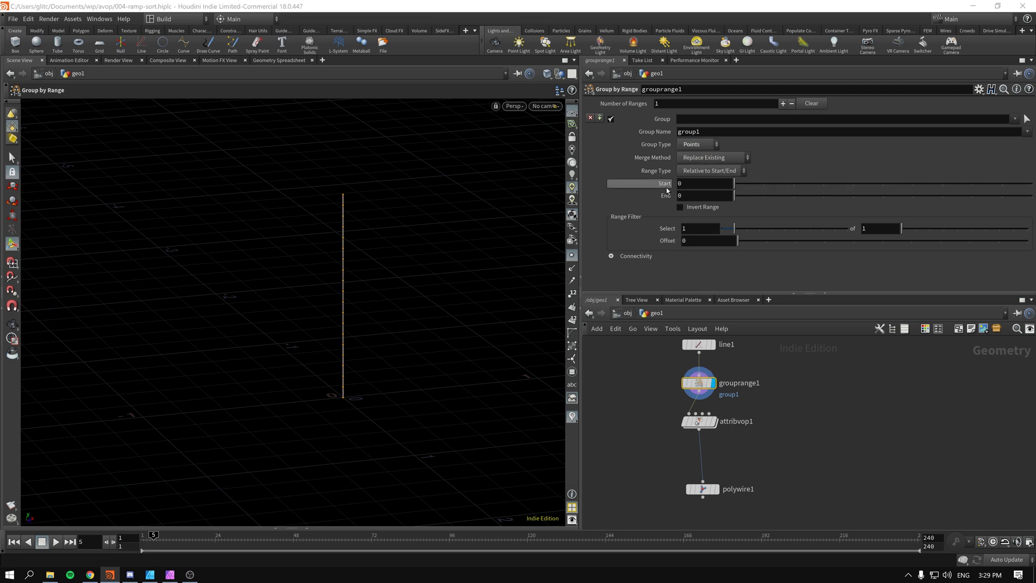
pyautogui.moveTo(789, 188); pyautogui.dragTo(794, 188)
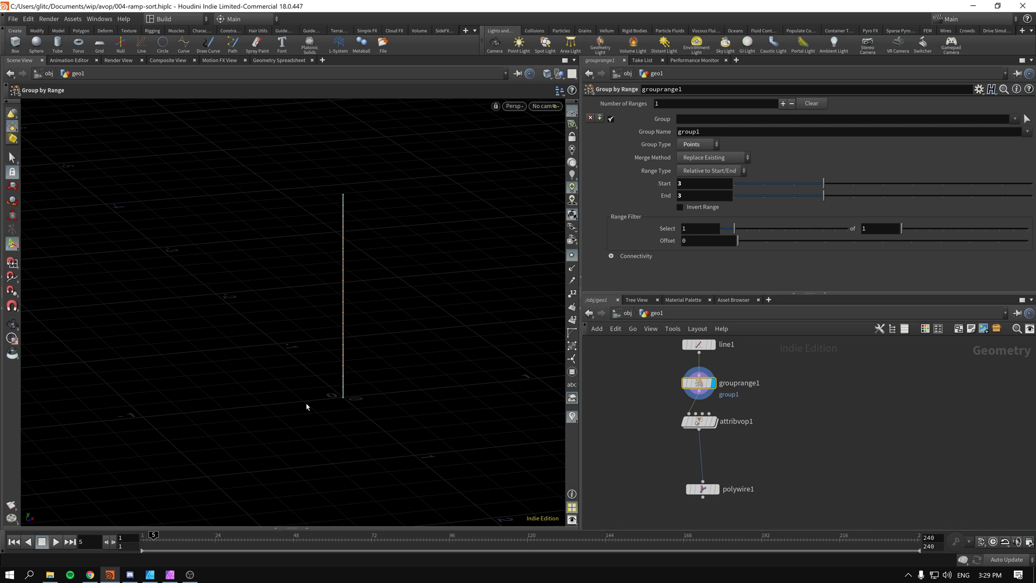
# Set attribvop1's Group field to group1.
pyautogui.click(698, 421)
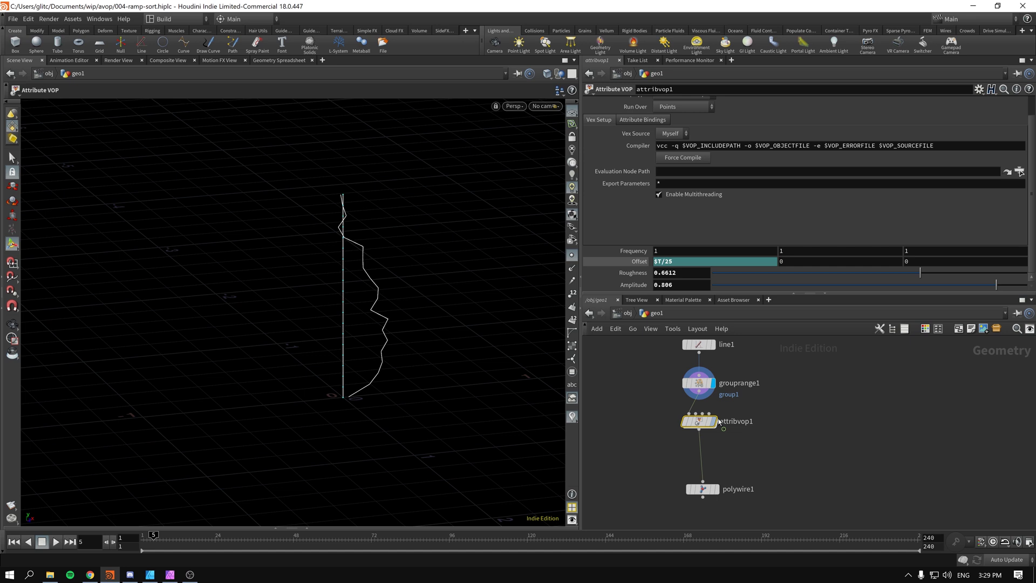
pyautogui.click(713, 420)
pyautogui.scroll(1, 756, 151)
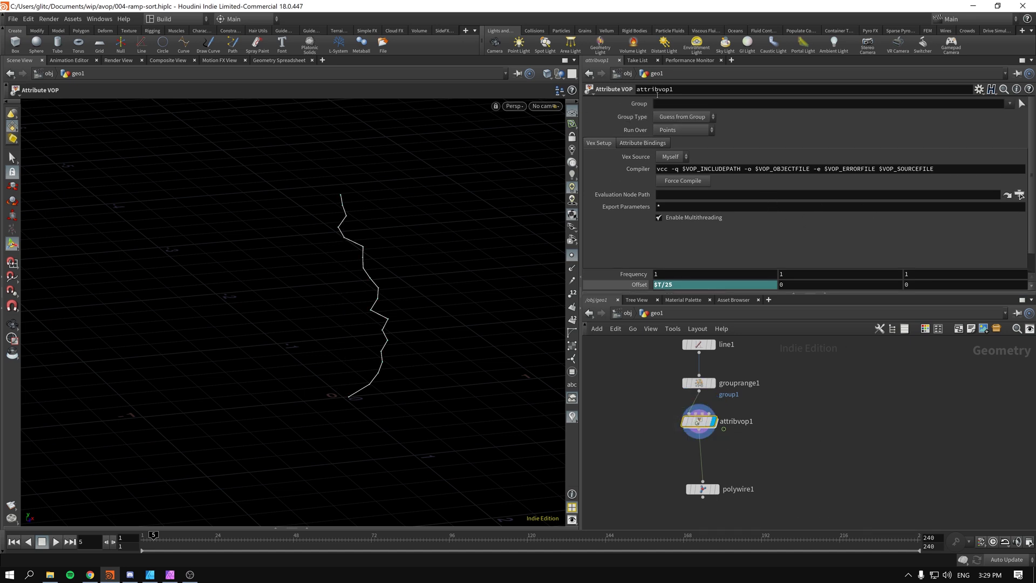
pyautogui.click(1010, 104)
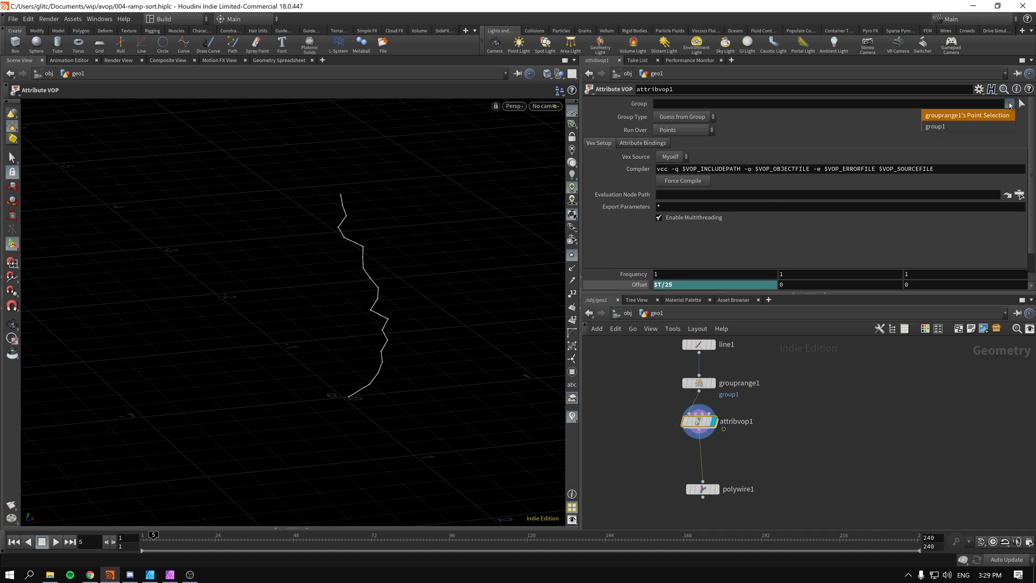
pyautogui.click(976, 127)
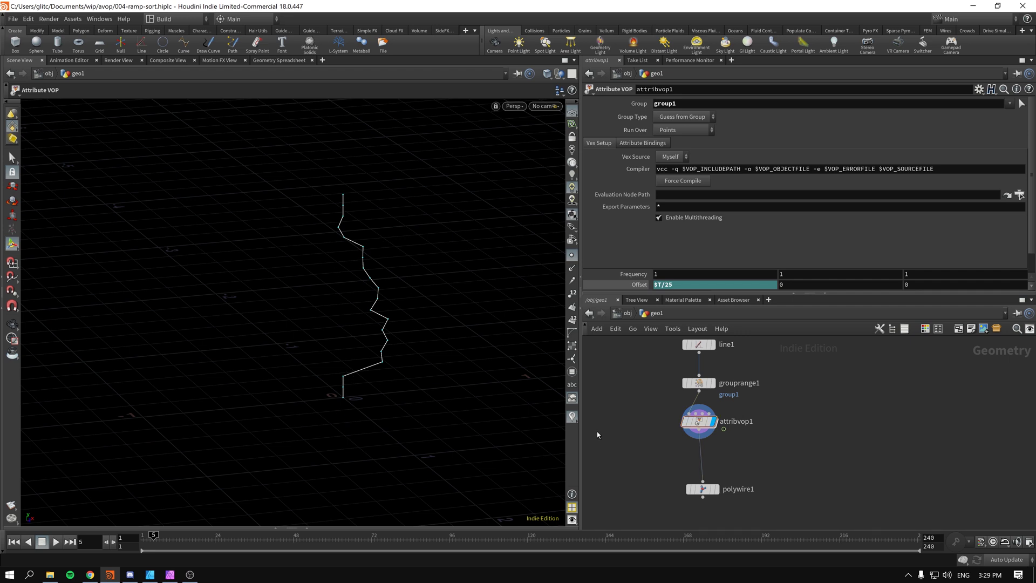
# Display polywire1 and play the animation.
pyautogui.click(702, 489)
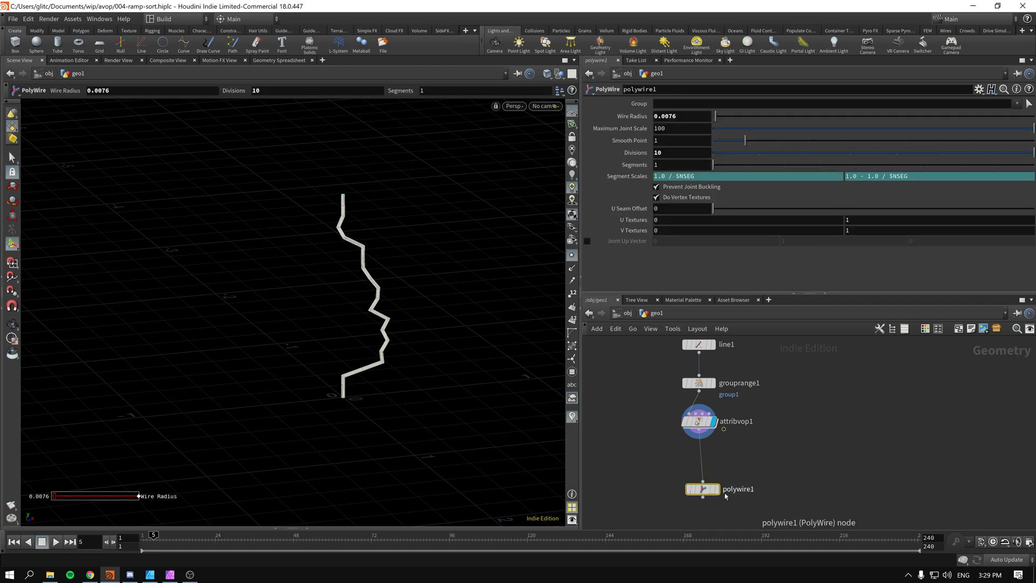
pyautogui.click(716, 489)
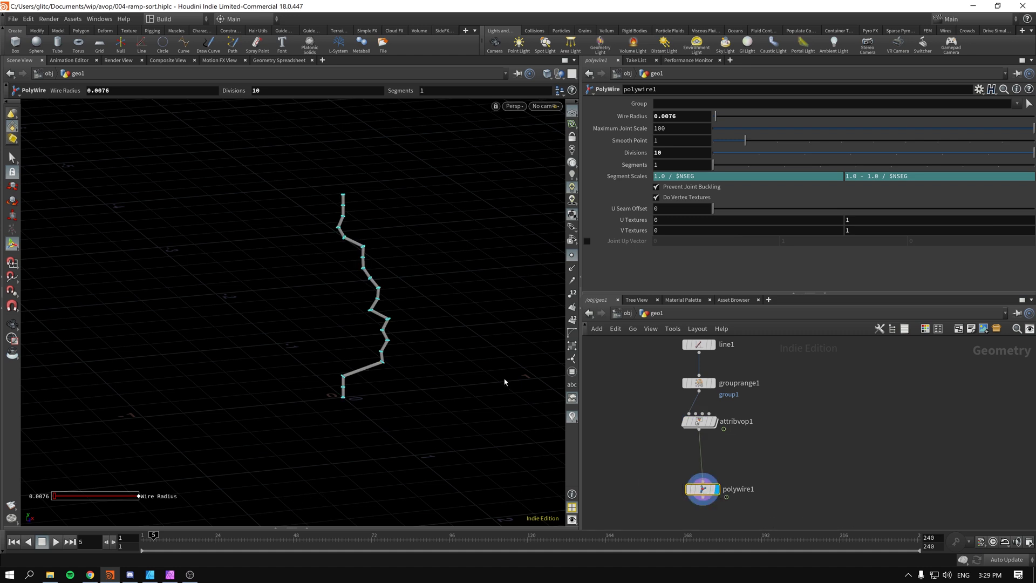
pyautogui.press('Up')
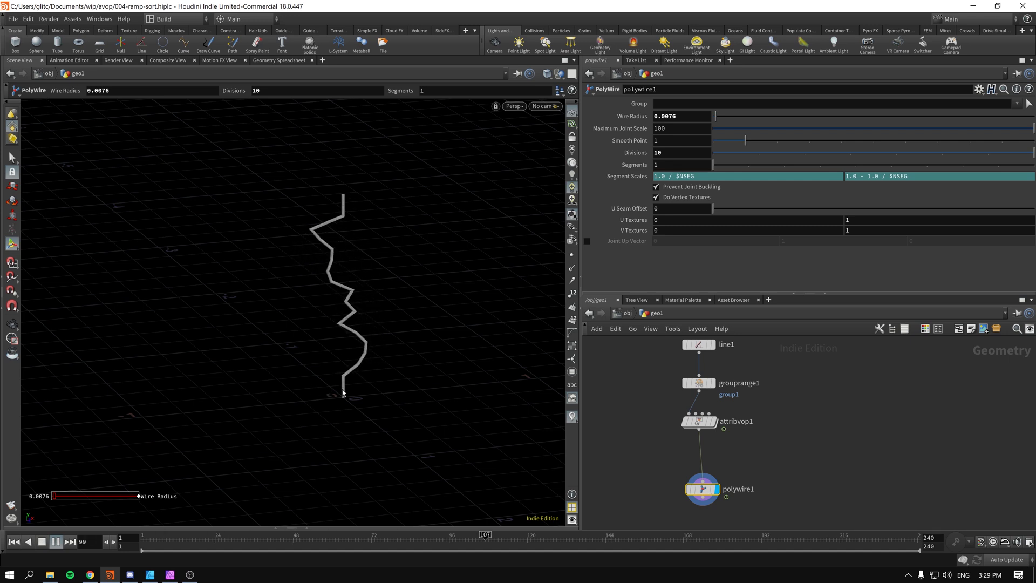
# Set grouprange1's Start and End to 6 and stop playback at frame 56.
pyautogui.click(704, 424)
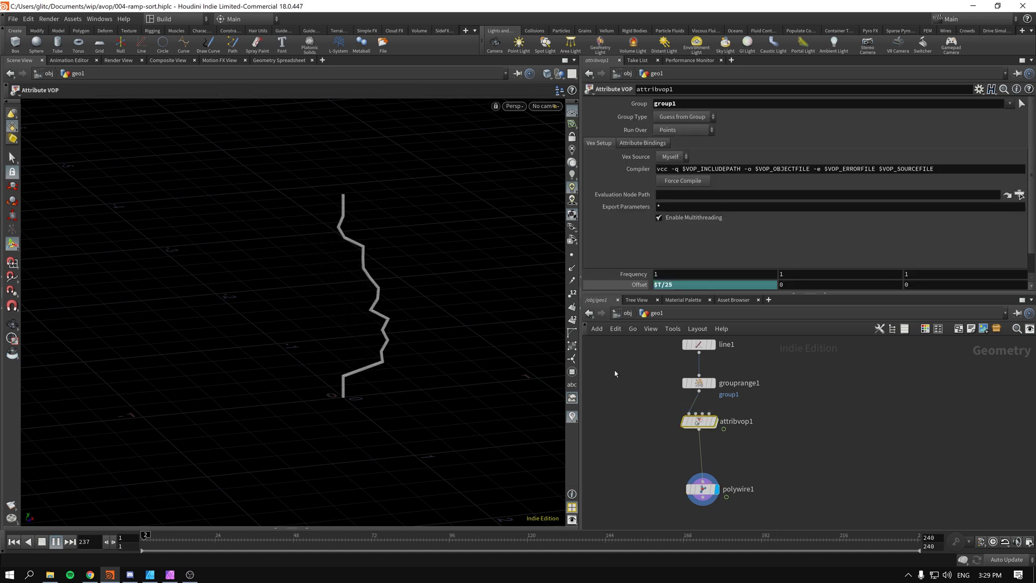
pyautogui.press('Up')
pyautogui.moveTo(824, 183); pyautogui.dragTo(883, 197)
pyautogui.moveTo(735, 183); pyautogui.dragTo(913, 184)
pyautogui.moveTo(883, 196); pyautogui.dragTo(914, 200)
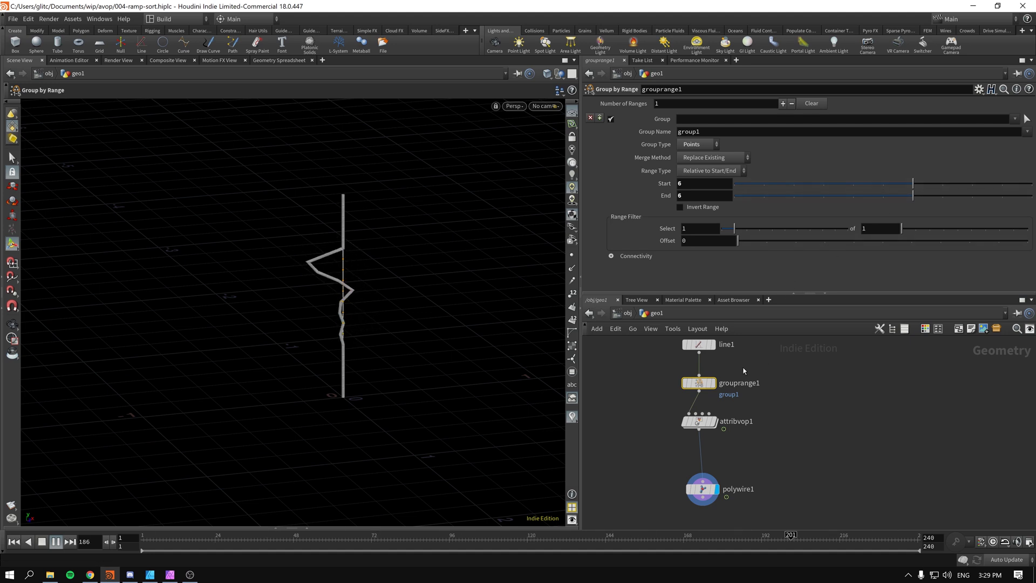
pyautogui.click(43, 543)
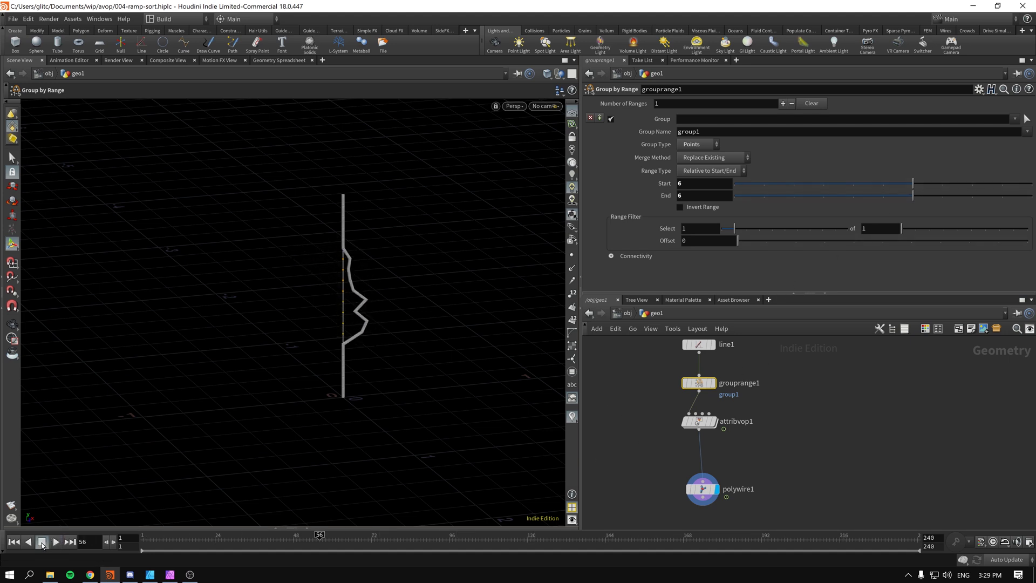
# Move polywire1 further down to make room below attribvop1.
pyautogui.click(702, 489)
pyautogui.moveTo(701, 489); pyautogui.dragTo(701, 444, button='middle')
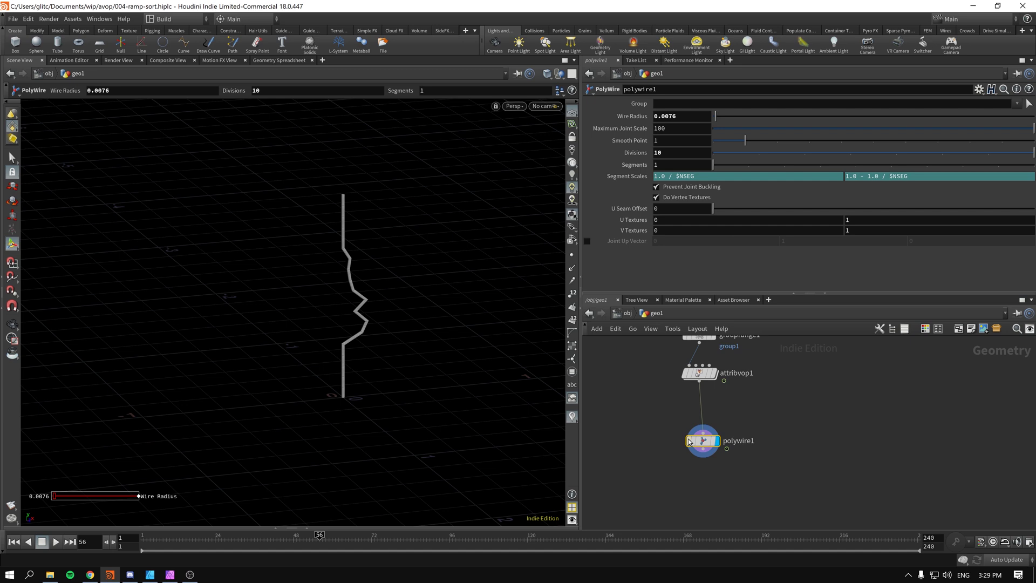
pyautogui.moveTo(702, 444); pyautogui.dragTo(698, 472)
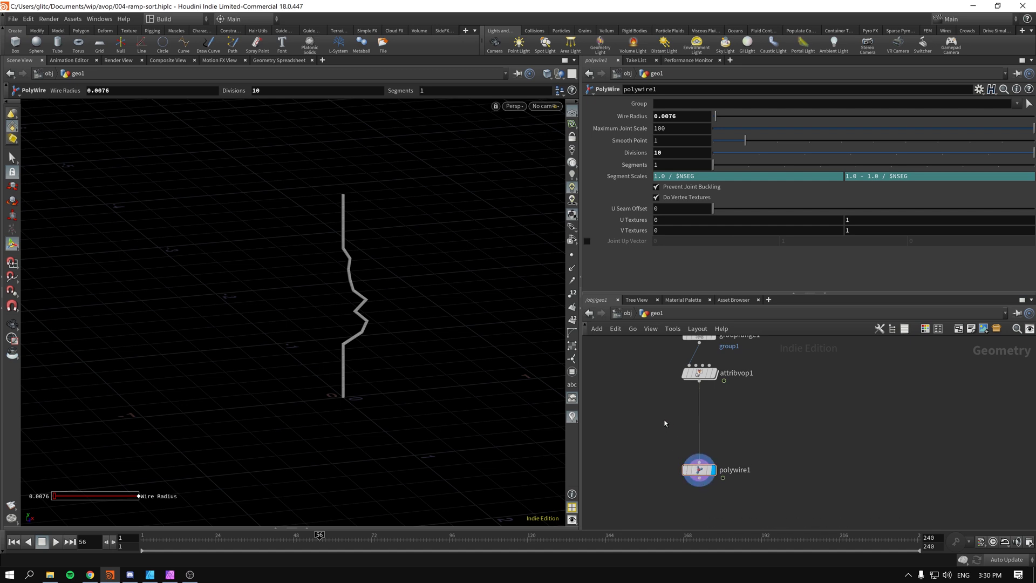
# Drop a Convert node on the attribvop1→polywire1 wire and set Convert To to NURBS Curve.
pyautogui.press('Tab')
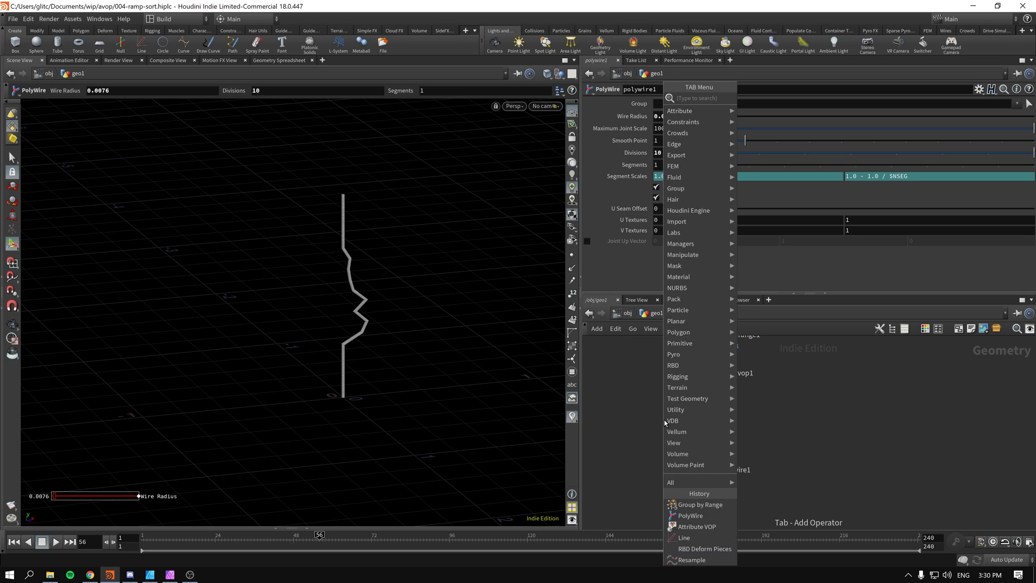
pyautogui.write('conv')
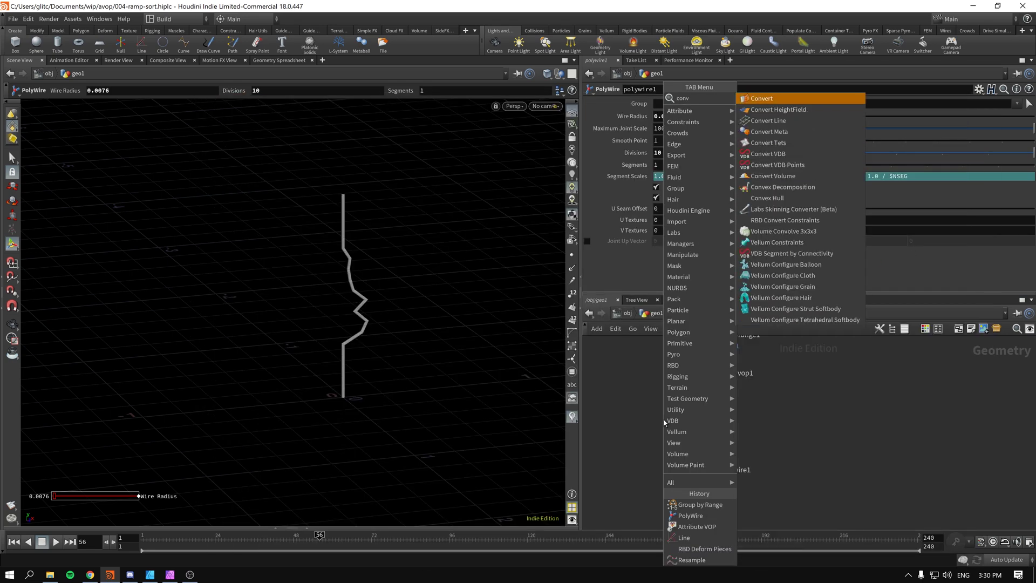
pyautogui.press('Return')
pyautogui.click(704, 416)
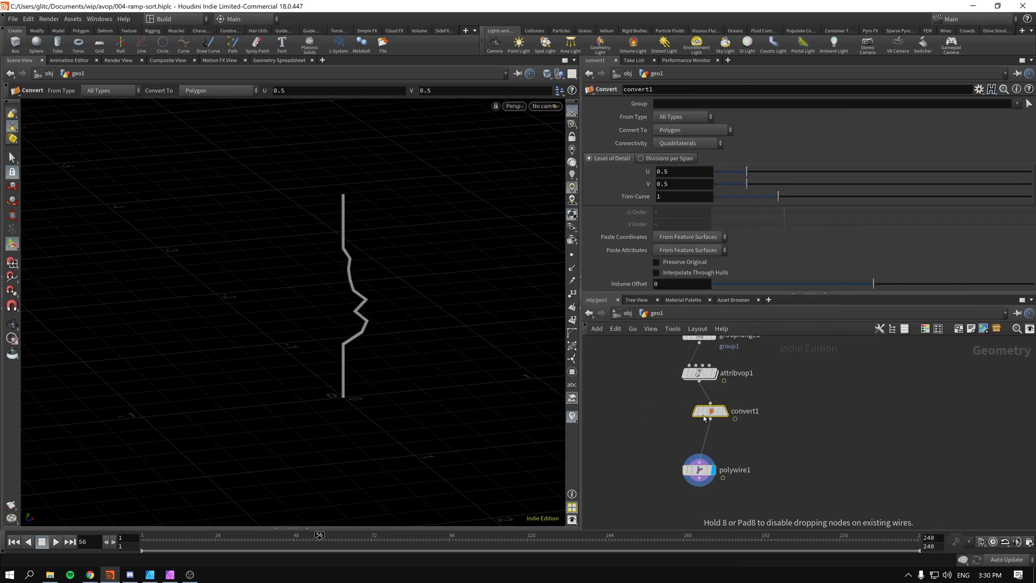
pyautogui.moveTo(704, 417); pyautogui.dragTo(693, 416)
pyautogui.click(714, 412)
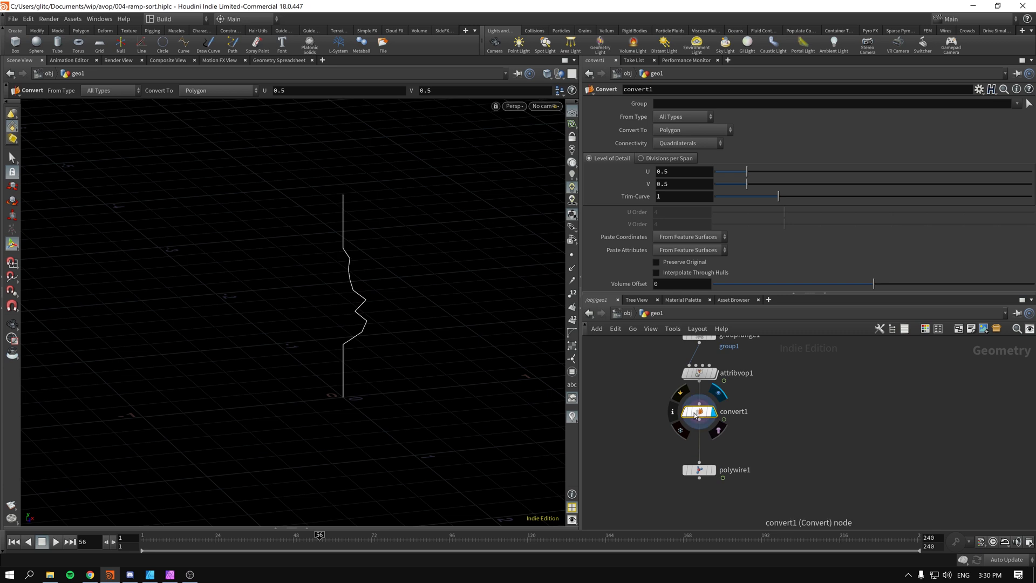
pyautogui.click(701, 132)
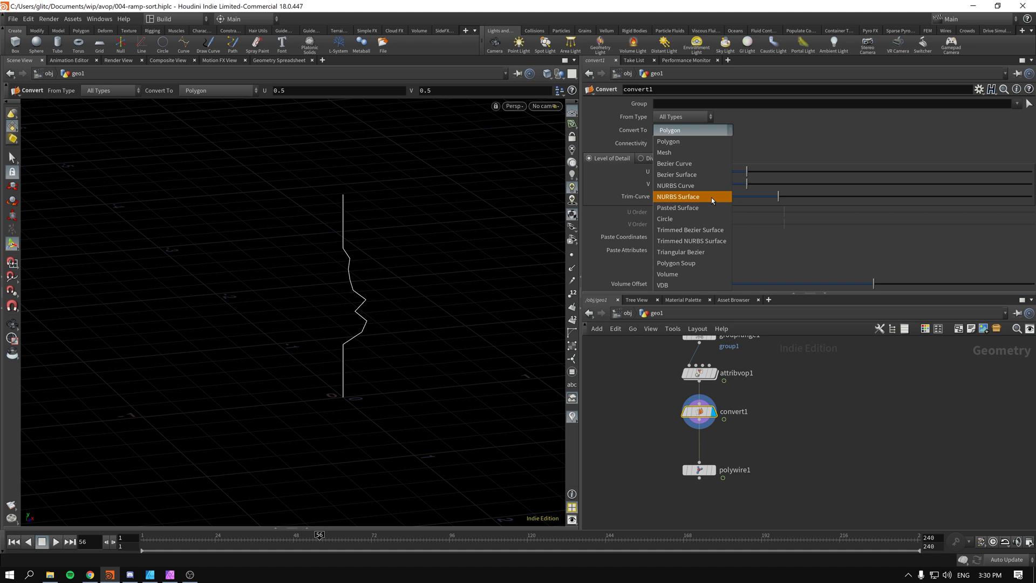
pyautogui.click(701, 186)
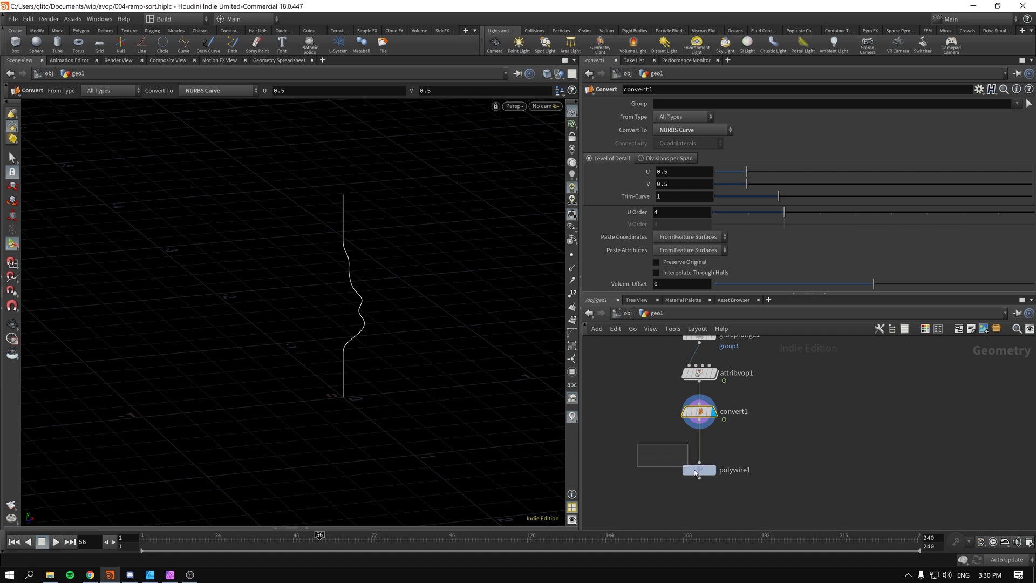
# Insert a displayed Resample node between convert1 and polywire1 and shorten its maximum segment length.
pyautogui.press('Tab')
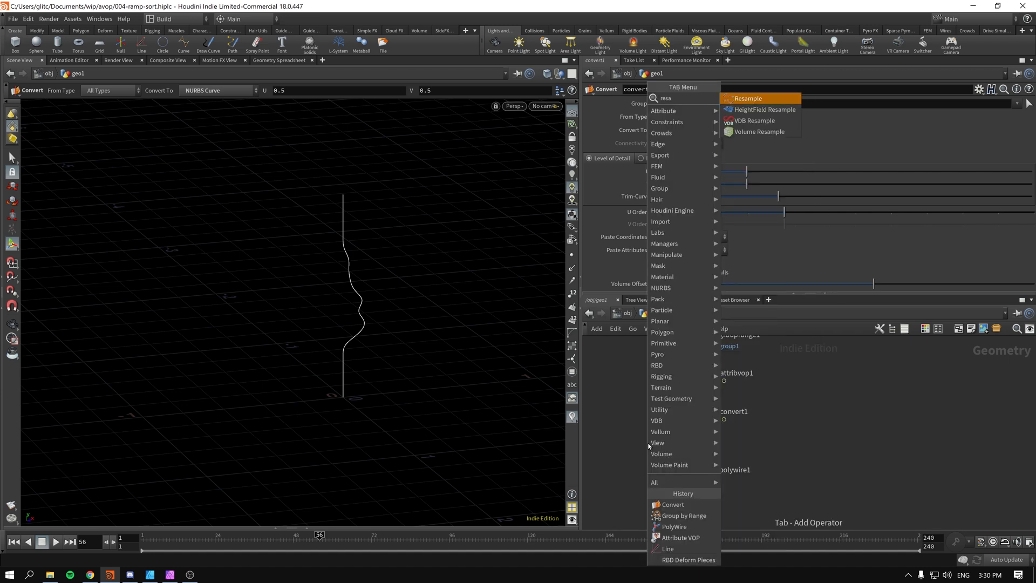
pyautogui.press('Return')
pyautogui.click(671, 442)
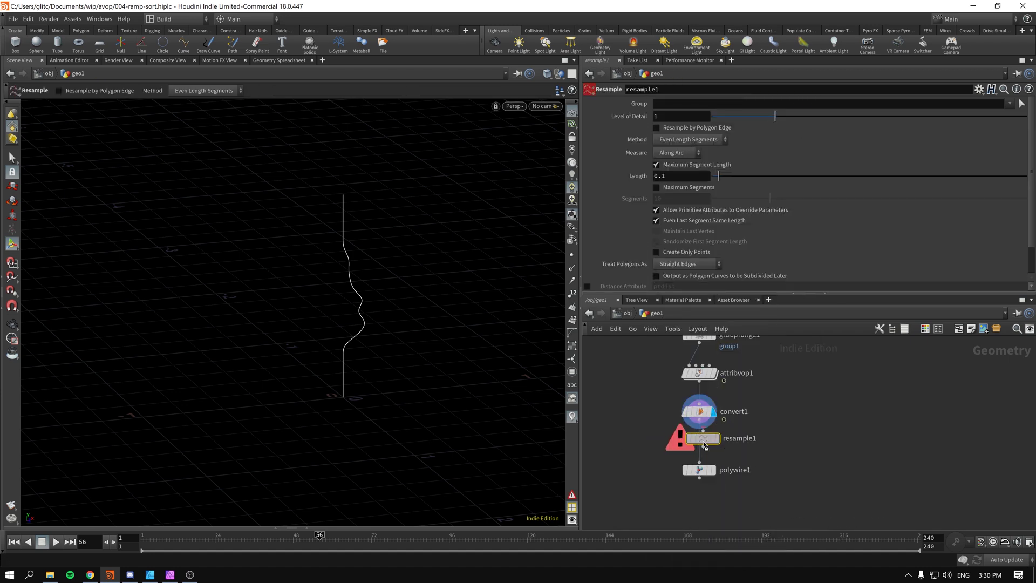
pyautogui.press('r')
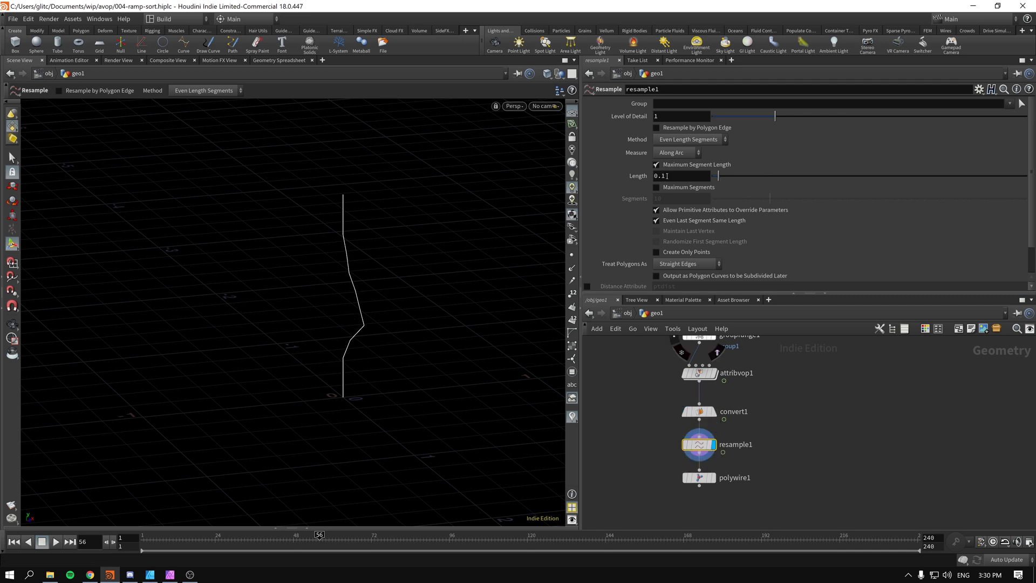
pyautogui.moveTo(679, 181); pyautogui.dragTo(631, 193, button='middle')
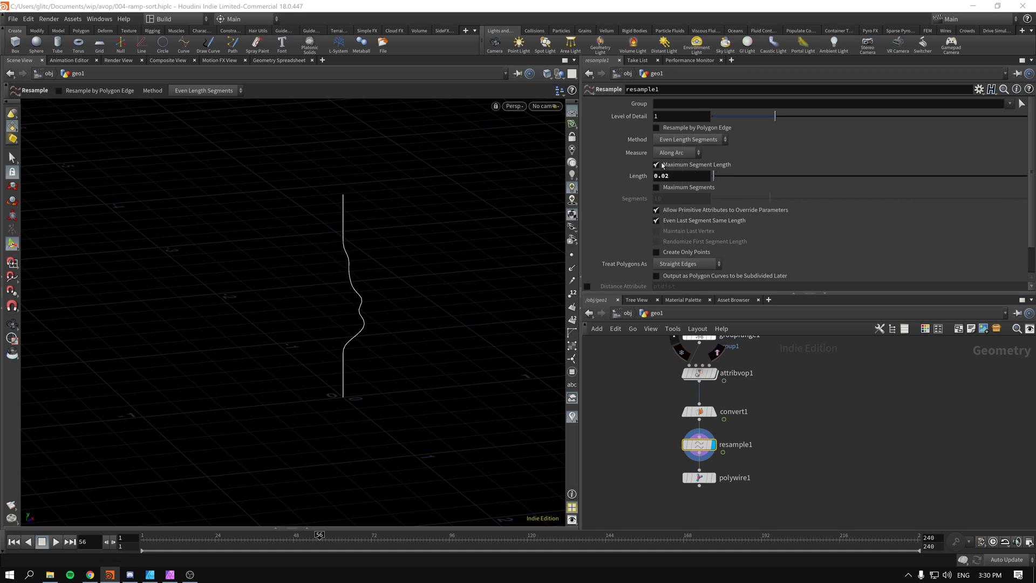
pyautogui.click(572, 255)
pyautogui.moveTo(673, 175); pyautogui.dragTo(684, 197, button='middle')
# Display polywire1 and set its Wire Radius to 0.021.
pyautogui.click(699, 477)
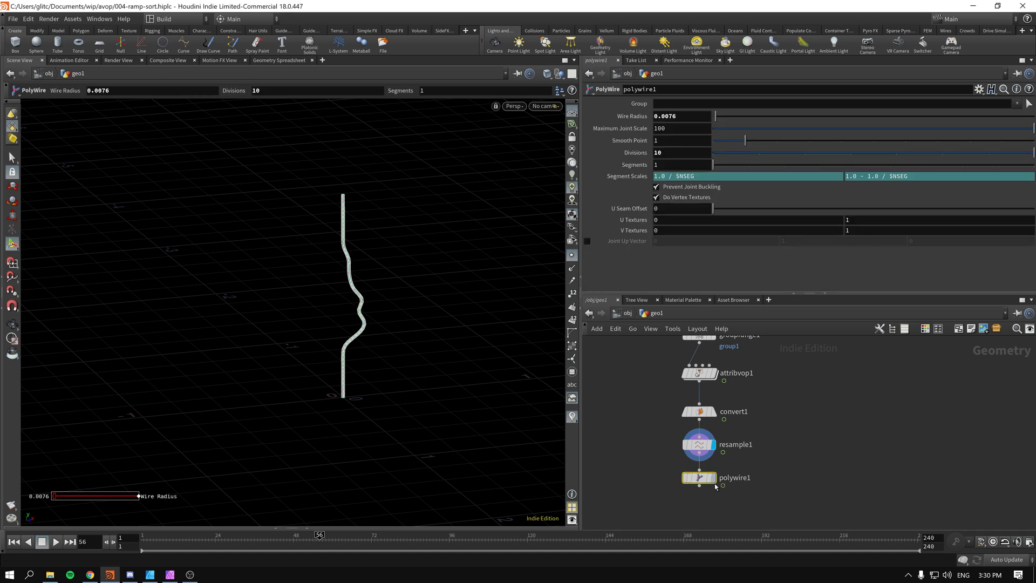
pyautogui.click(712, 477)
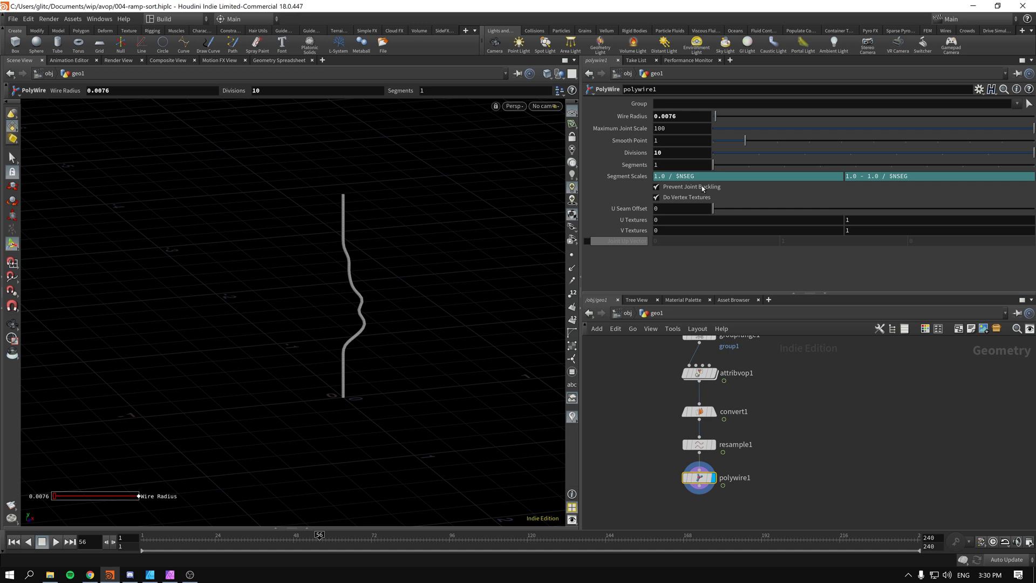
pyautogui.moveTo(715, 116)
pyautogui.mouseDown()
pyautogui.moveTo(732, 117)
pyautogui.moveTo(720, 116)
pyautogui.mouseUp()
pyautogui.moveTo(644, 368); pyautogui.dragTo(626, 431, button='middle')
pyautogui.moveTo(320, 535); pyautogui.dragTo(166, 535)
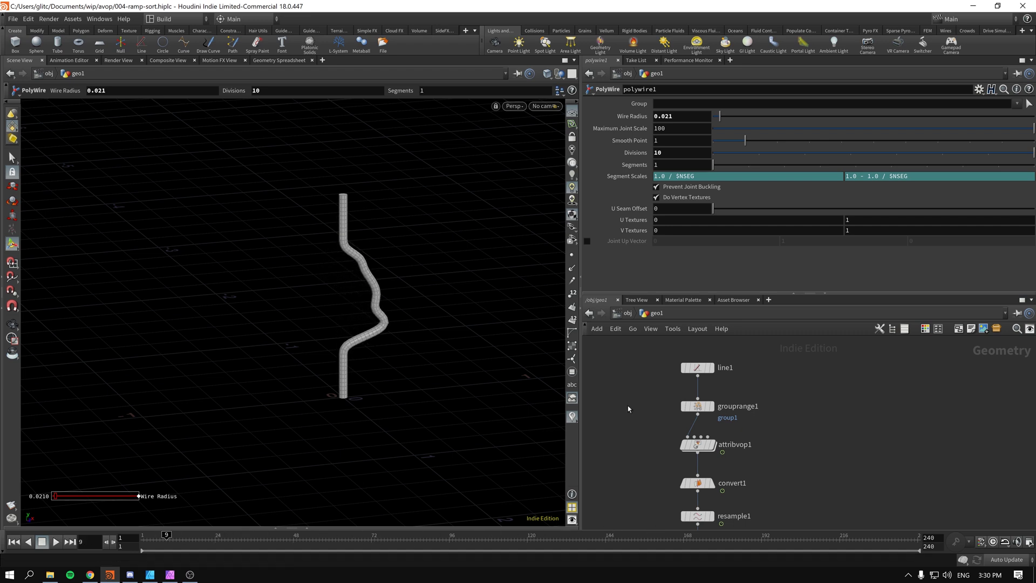
# Lower attribvop1's noise to roughness 0.0858 and amplitude 0.197.
pyautogui.click(697, 444)
pyautogui.scroll(-2, 626, 244)
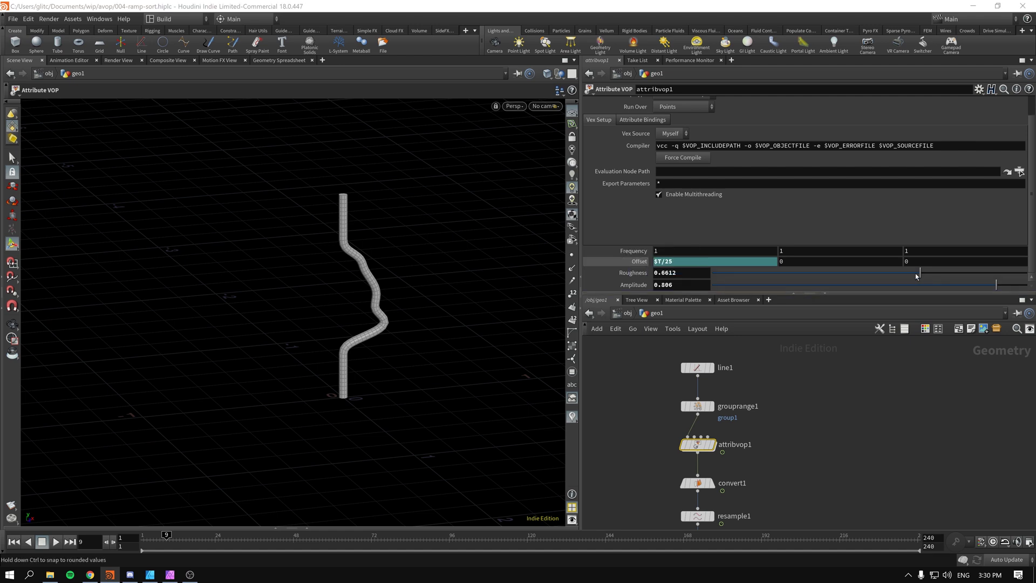
pyautogui.moveTo(914, 278); pyautogui.dragTo(739, 278)
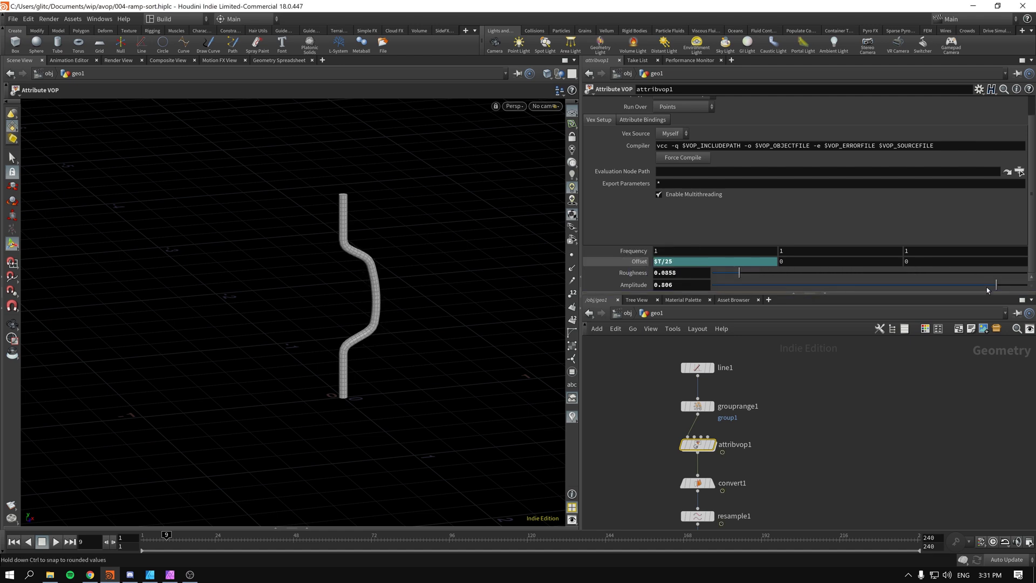
pyautogui.moveTo(996, 285); pyautogui.dragTo(902, 301)
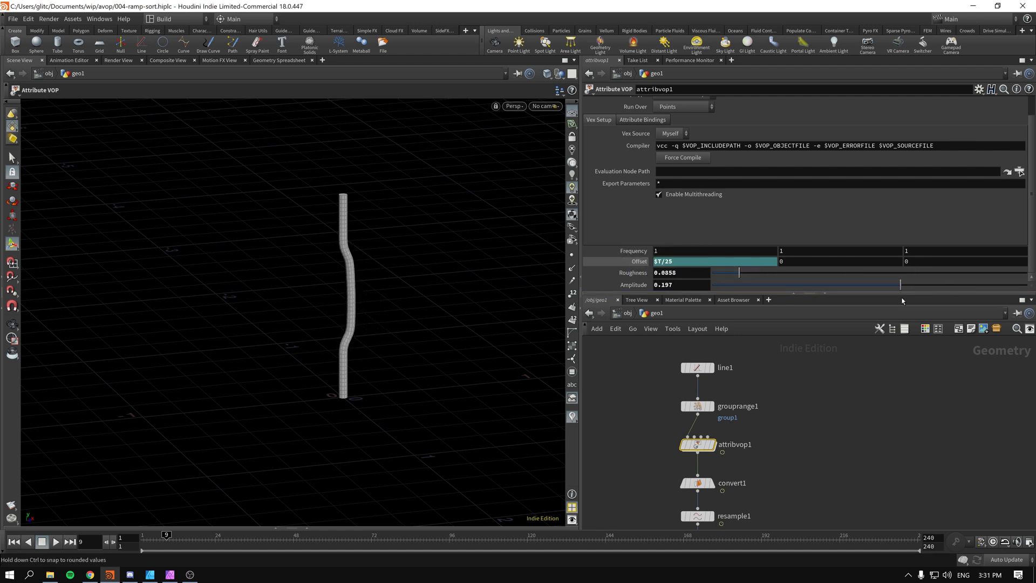
# Set grouprange1 Start and End to 2, then check the tube at frame 111.
pyautogui.click(697, 406)
pyautogui.moveTo(915, 184); pyautogui.dragTo(791, 197)
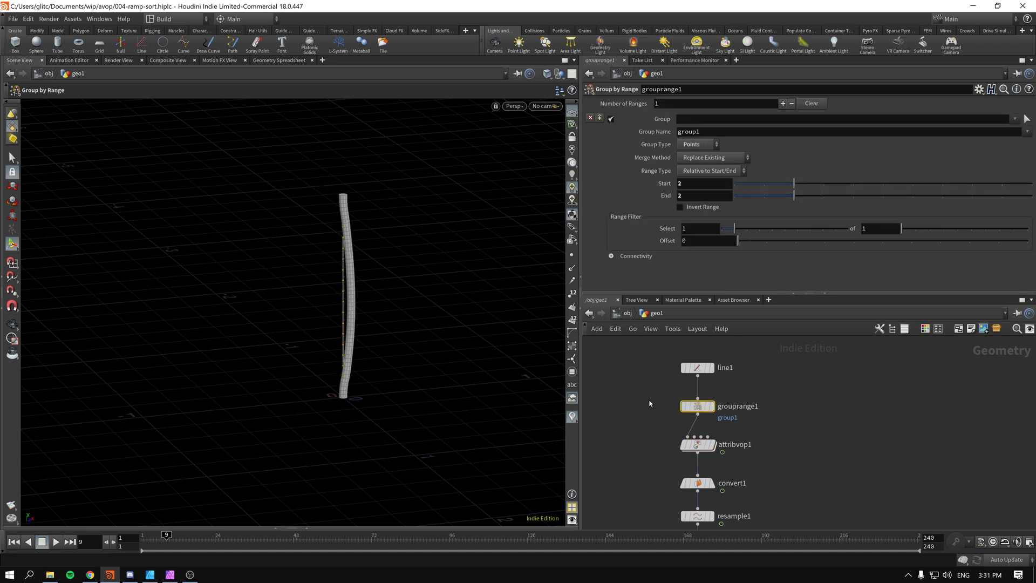
pyautogui.press('Down')
pyautogui.press('Down')
pyautogui.press('Down')
pyautogui.press('Down')
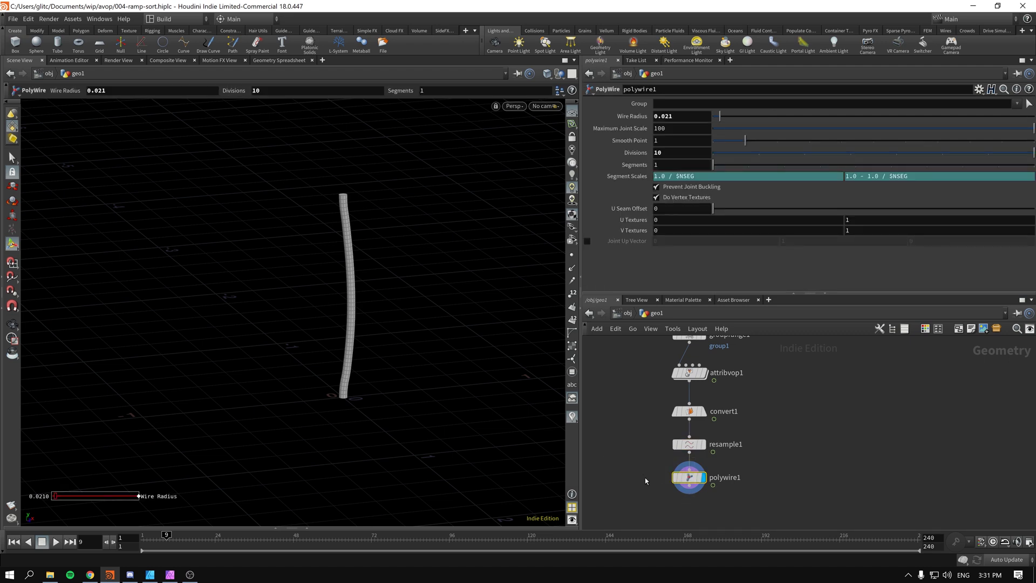
pyautogui.moveTo(212, 535); pyautogui.dragTo(498, 534)
pyautogui.moveTo(638, 410); pyautogui.dragTo(635, 475, button='middle')
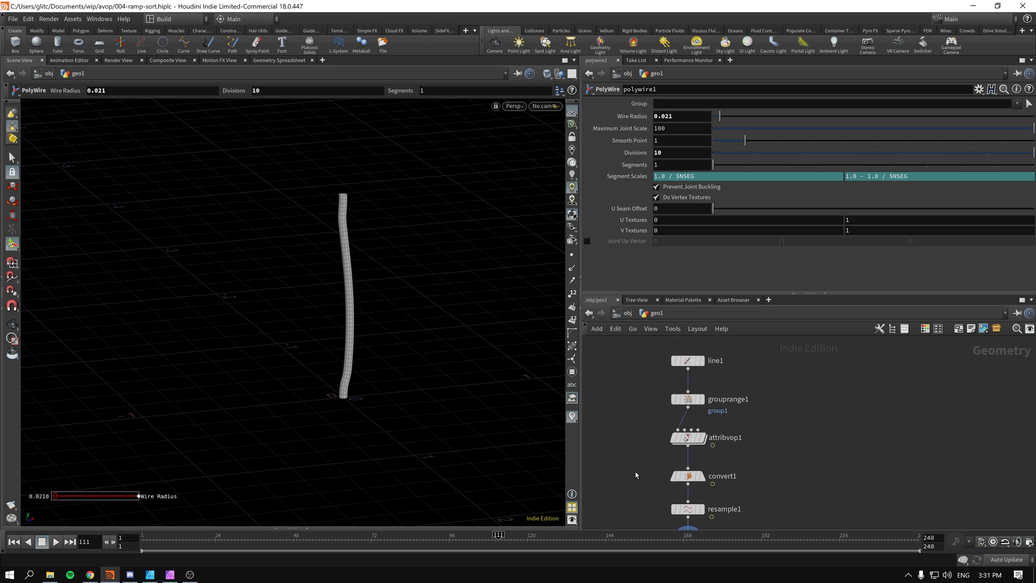
pyautogui.doubleClick(688, 438)
pyautogui.scroll(-4, 768, 387)
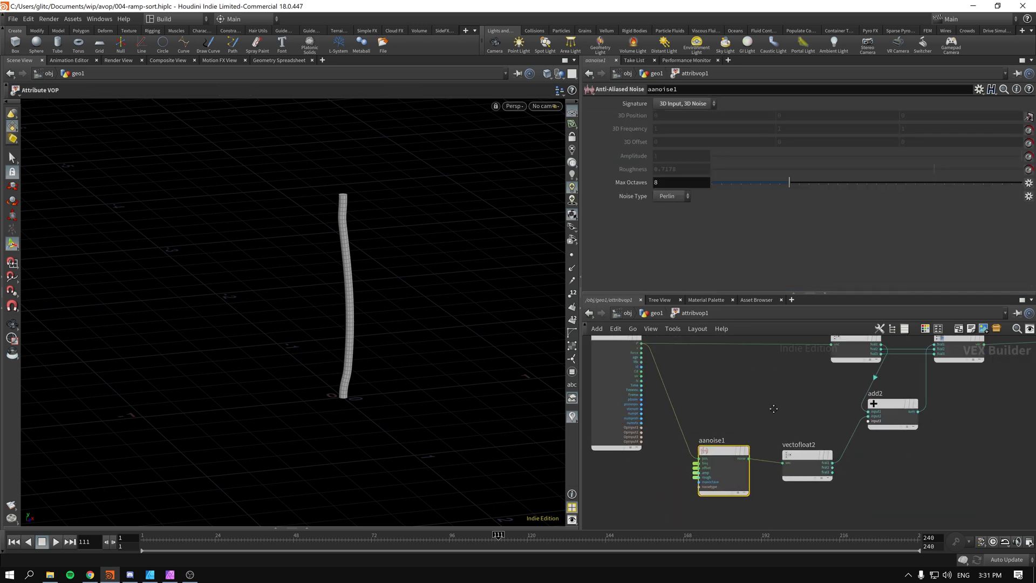
pyautogui.moveTo(780, 400); pyautogui.dragTo(742, 443, button='middle')
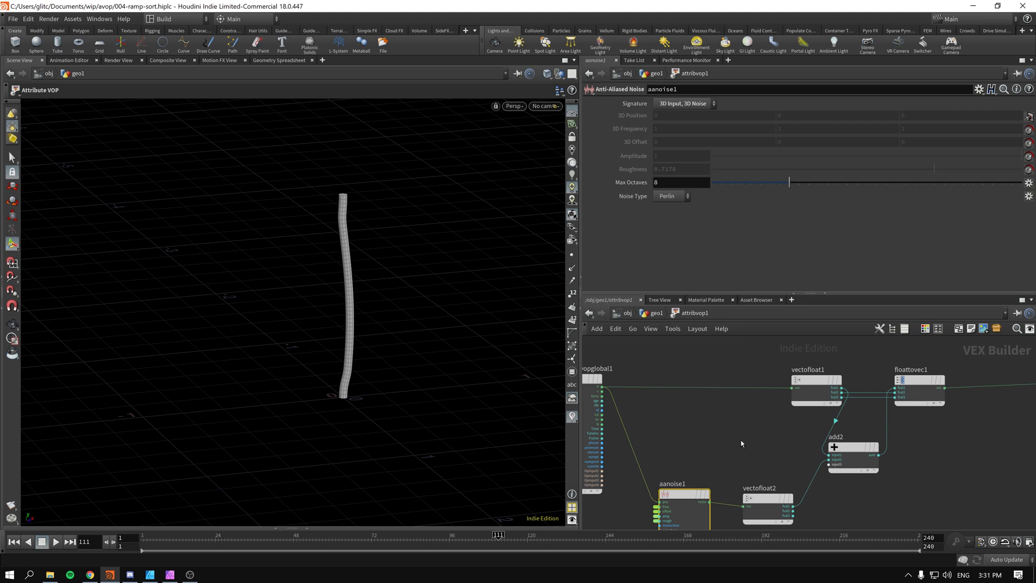
pyautogui.click(655, 313)
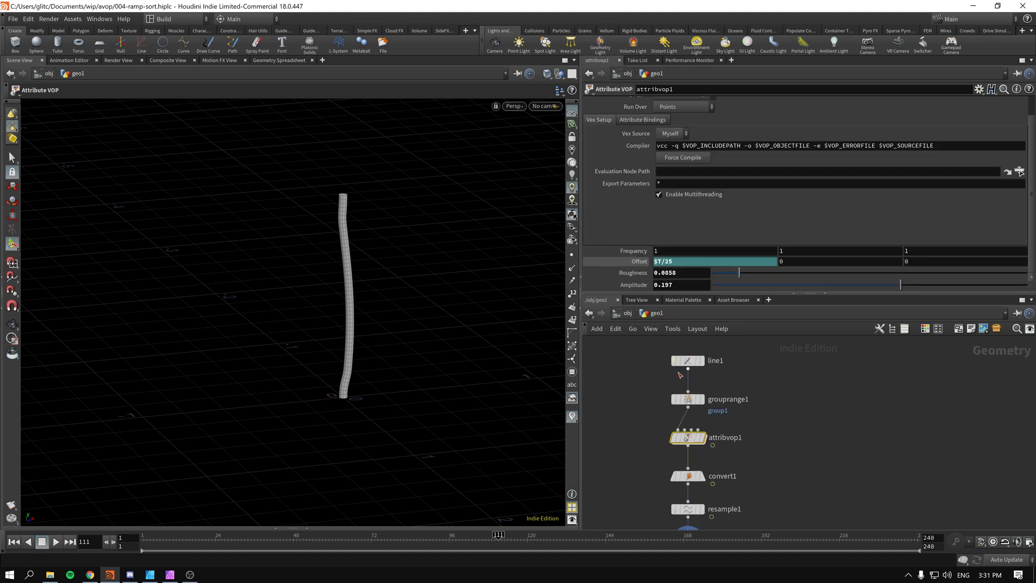
pyautogui.moveTo(629, 424); pyautogui.dragTo(629, 341, button='middle')
pyautogui.moveTo(620, 447); pyautogui.dragTo(738, 498)
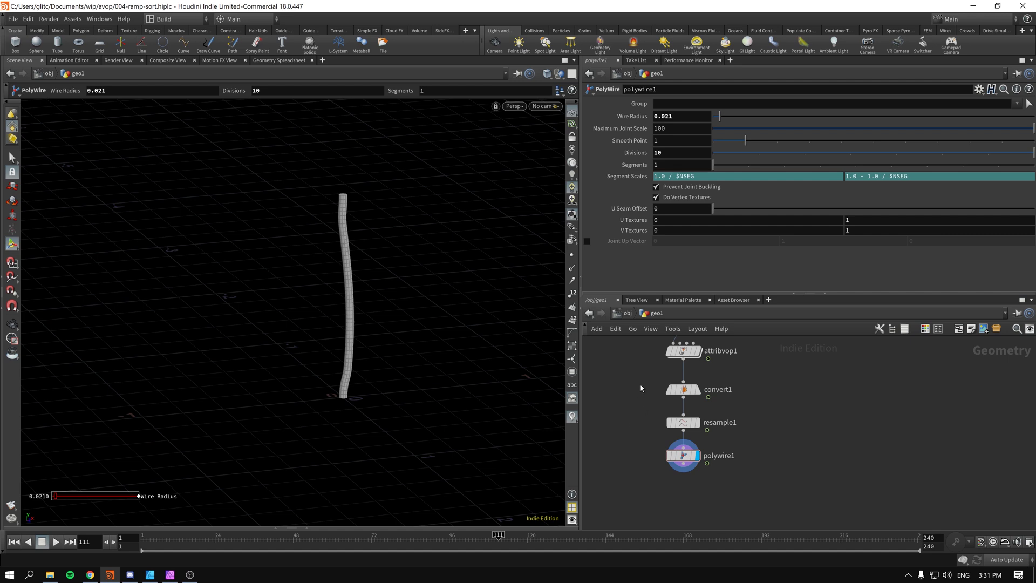
pyautogui.moveTo(641, 389); pyautogui.dragTo(649, 447, button='middle')
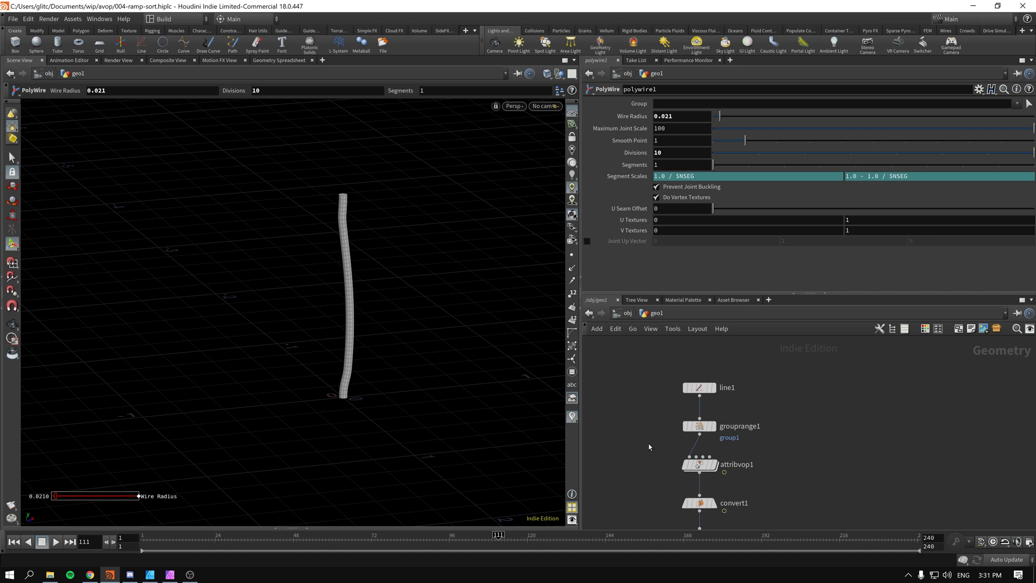
pyautogui.doubleClick(699, 465)
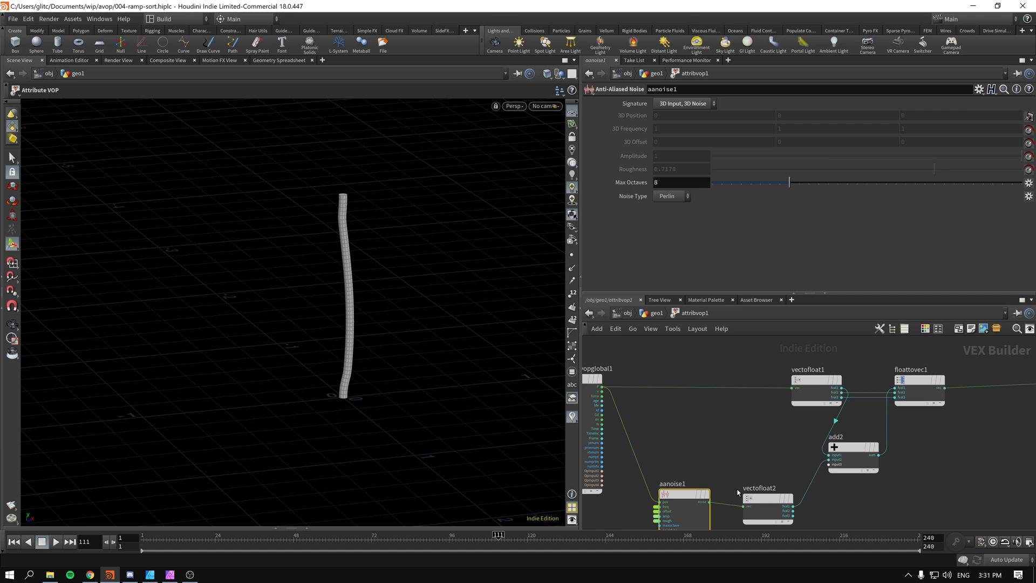
pyautogui.click(656, 313)
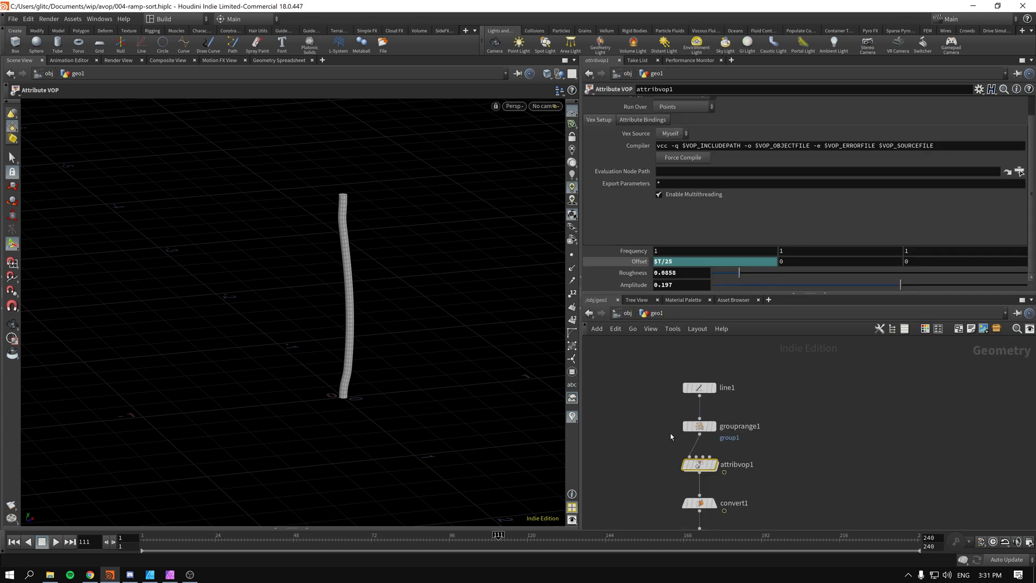